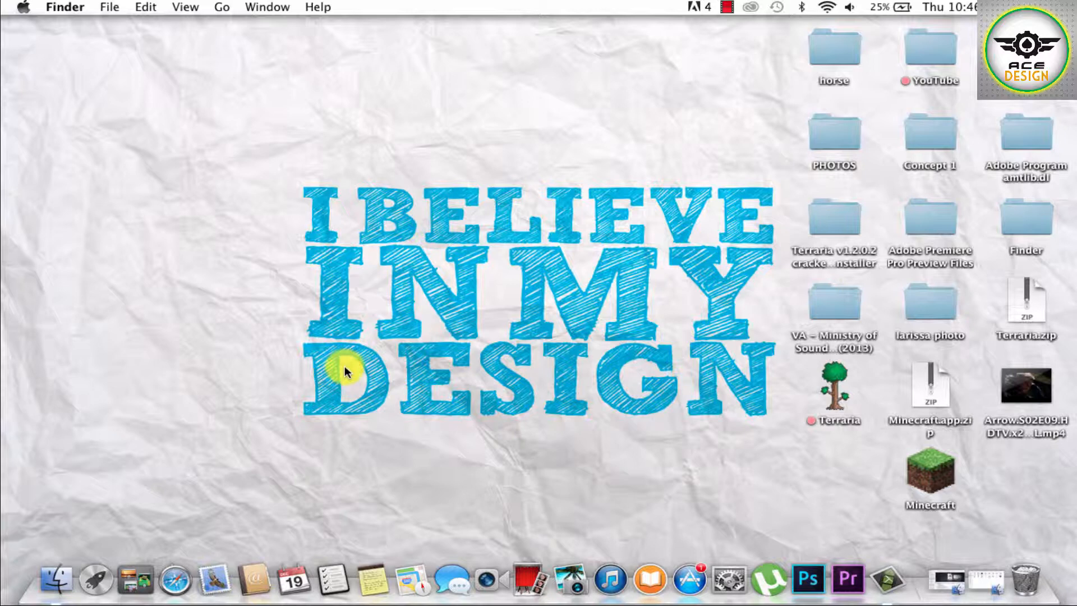
Step: Open Safari, load YouTube and go to the ACEdesign107 channel page
{"action": "right_click", "coordinate": [187, 565]}
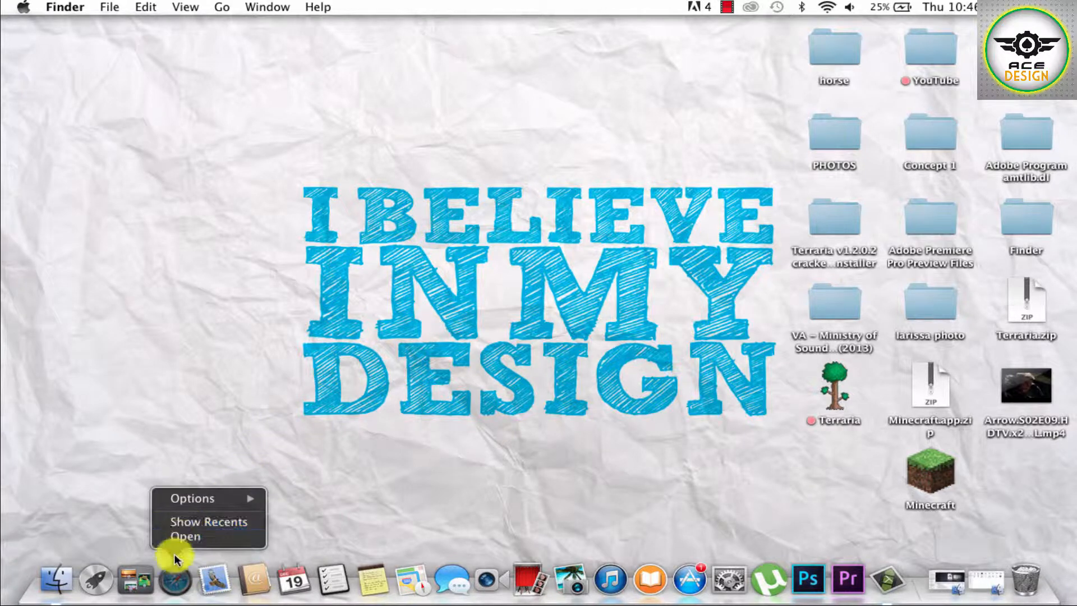
{"action": "left_click", "coordinate": [183, 538]}
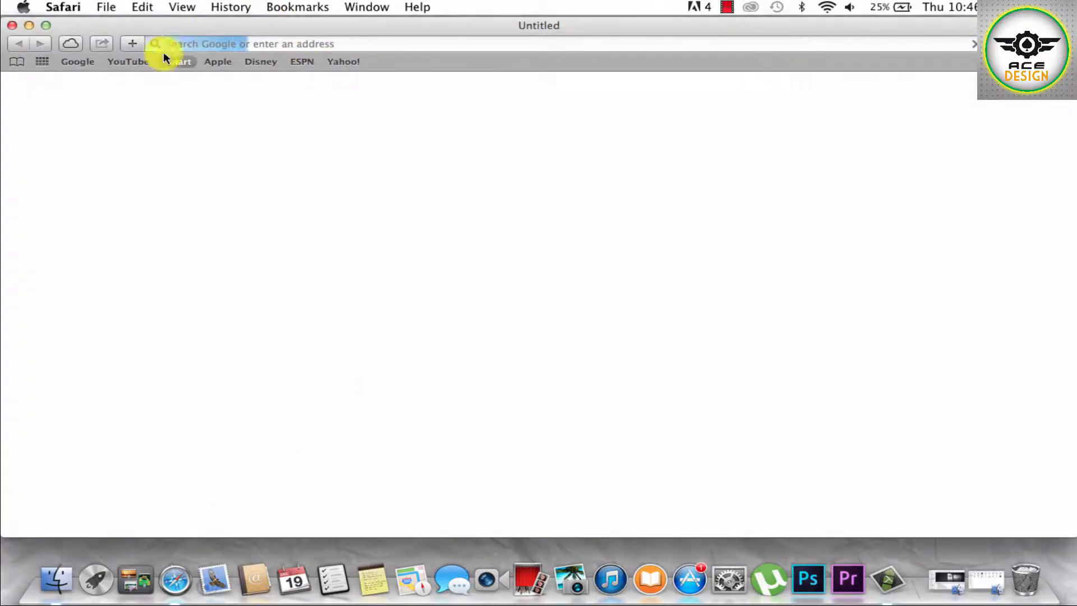
{"action": "left_click", "coordinate": [120, 59]}
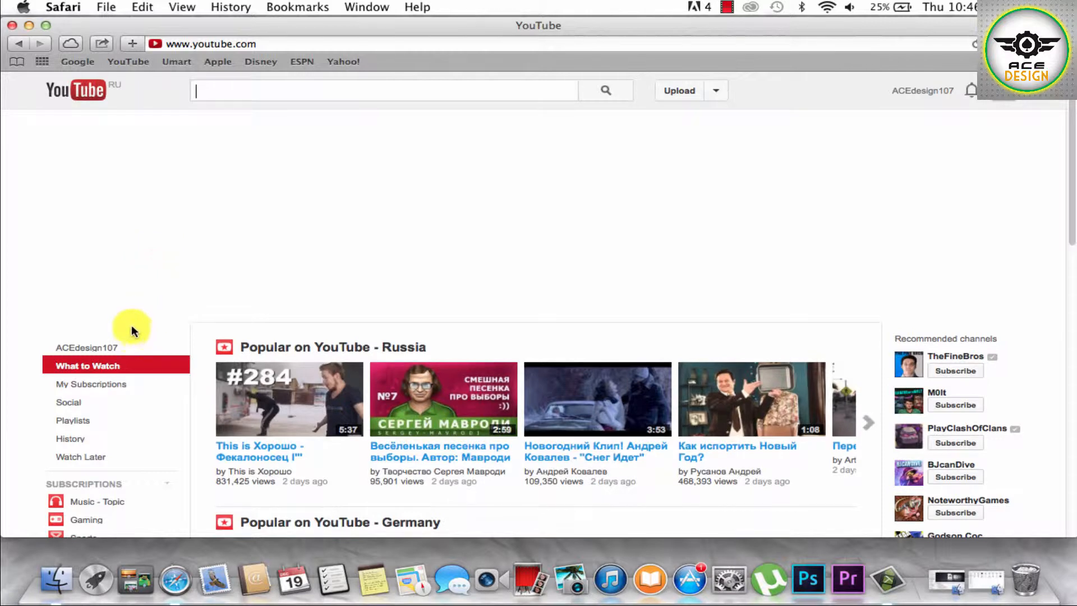
{"action": "left_click", "coordinate": [110, 351]}
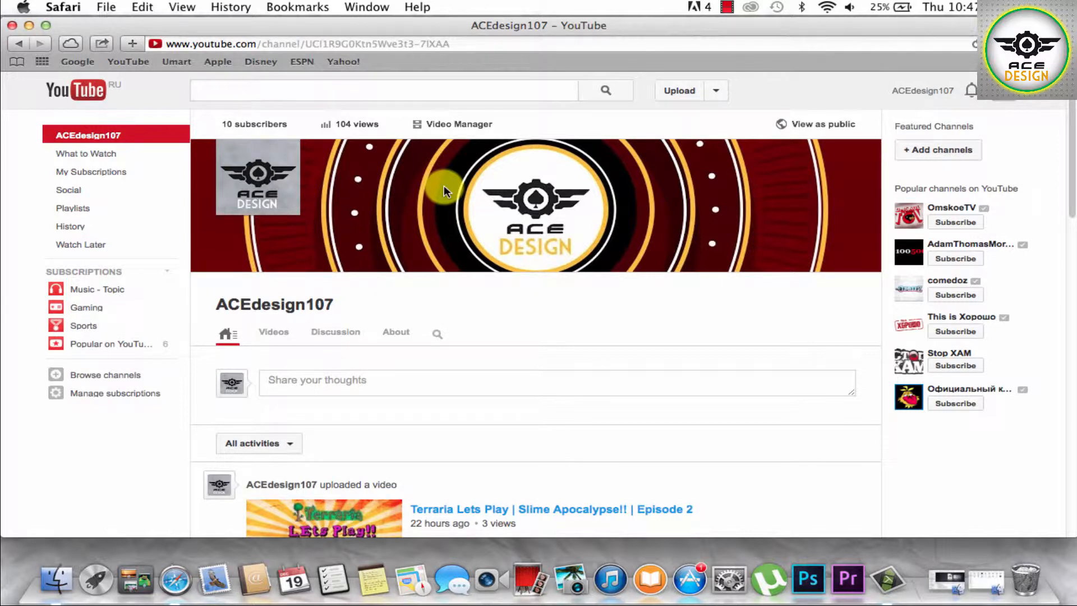
Step: Look through the uploaded videos on the ACEdesign107 channel page and close the browser window
{"action": "scroll", "coordinate": [613, 333], "scroll_direction": "down", "scroll_amount": 5}
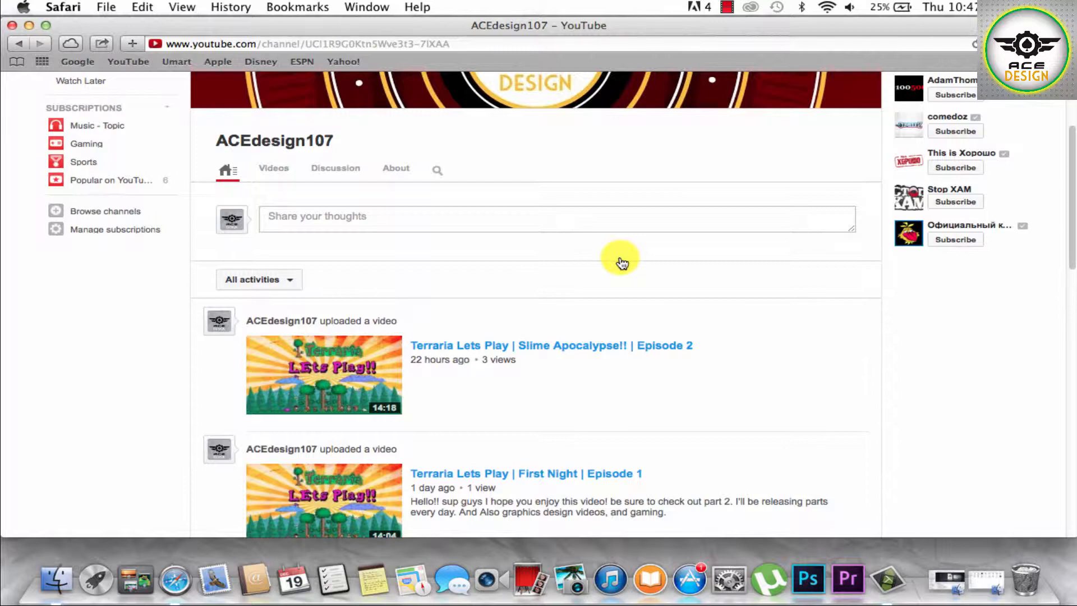
{"action": "scroll", "coordinate": [570, 409], "scroll_direction": "down", "scroll_amount": 15}
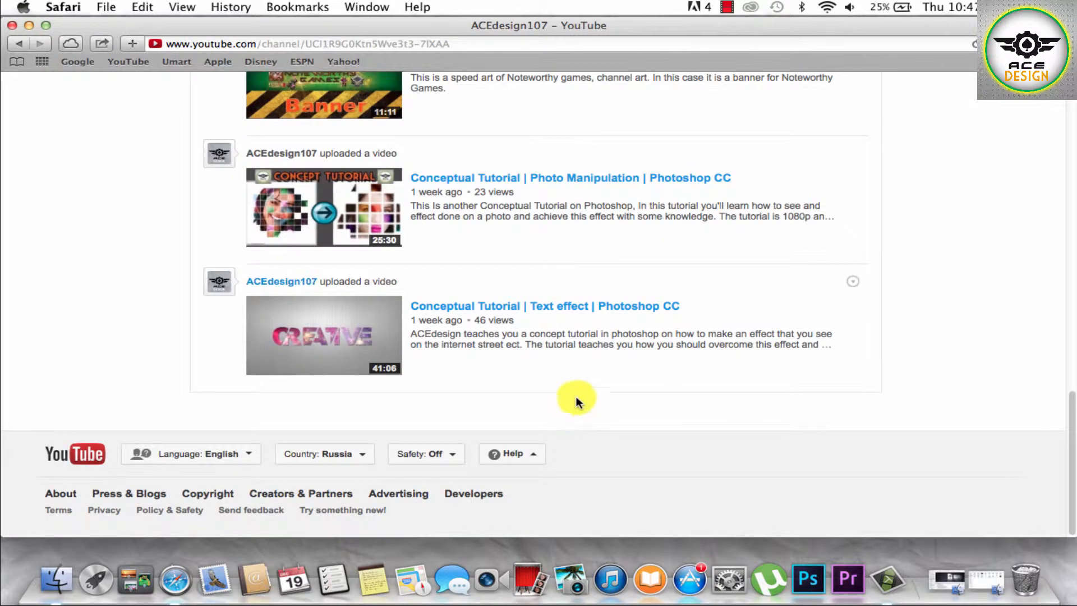
{"action": "scroll", "coordinate": [573, 376], "scroll_direction": "up", "scroll_amount": 10}
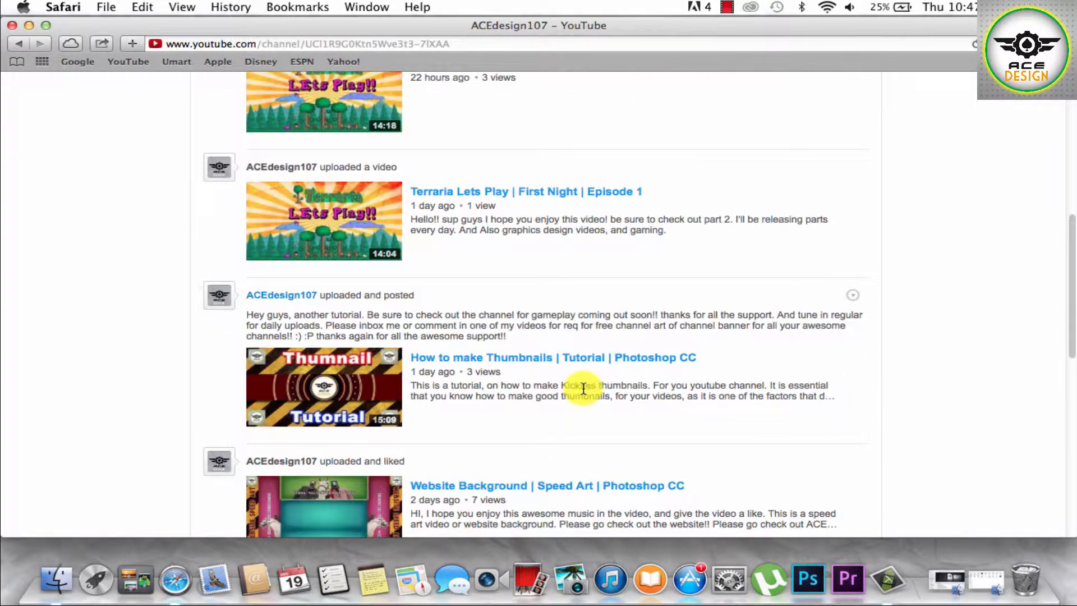
{"action": "scroll", "coordinate": [531, 314], "scroll_direction": "up", "scroll_amount": 4}
{"action": "scroll", "coordinate": [540, 322], "scroll_direction": "down", "scroll_amount": 8}
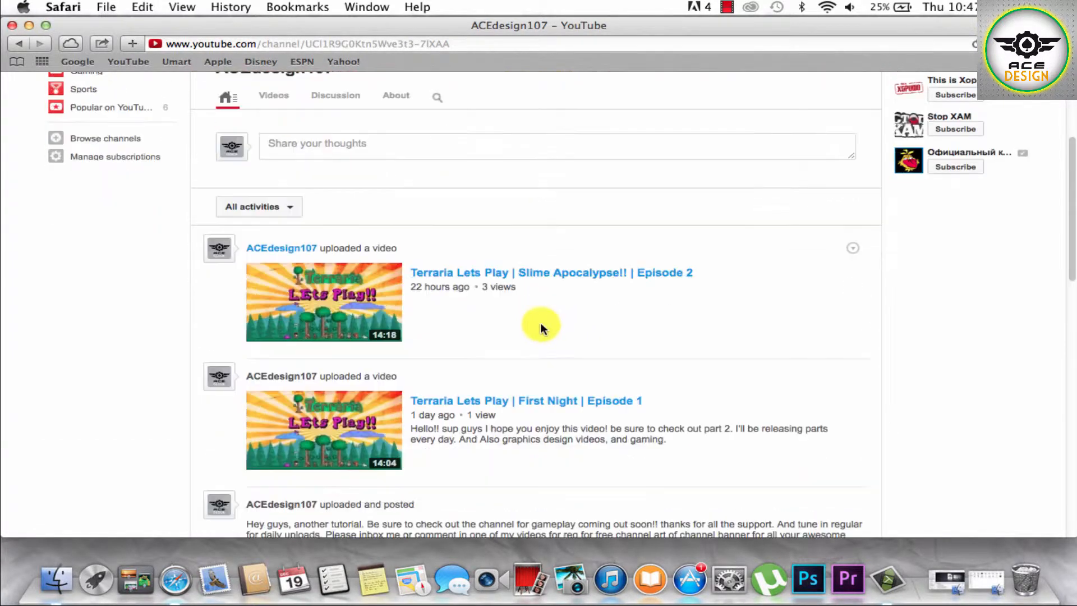
{"action": "scroll", "coordinate": [712, 339], "scroll_direction": "up", "scroll_amount": 9}
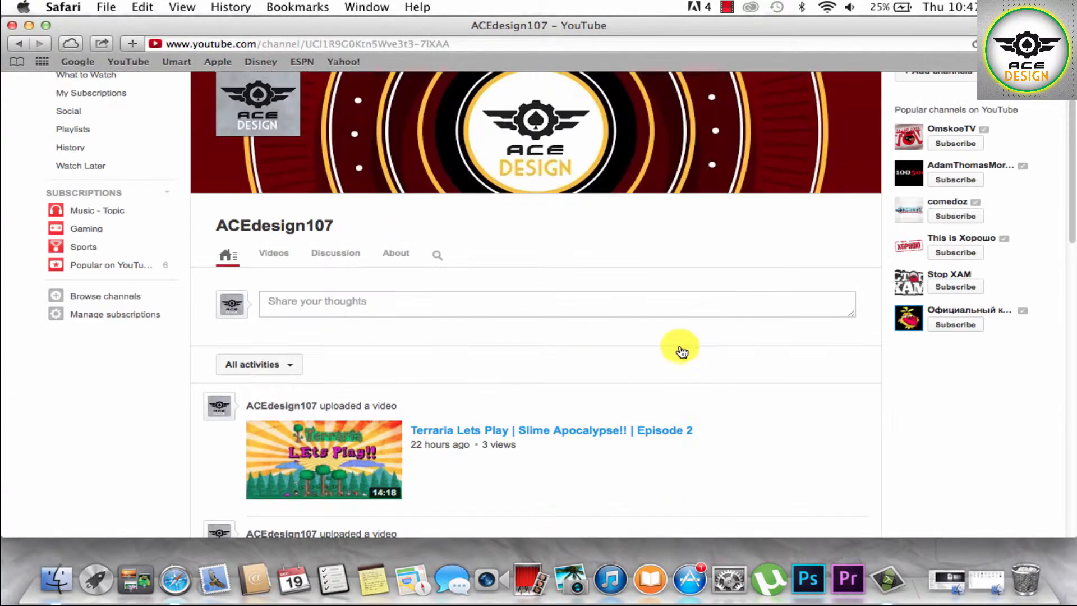
{"action": "scroll", "coordinate": [574, 422], "scroll_direction": "down", "scroll_amount": 2}
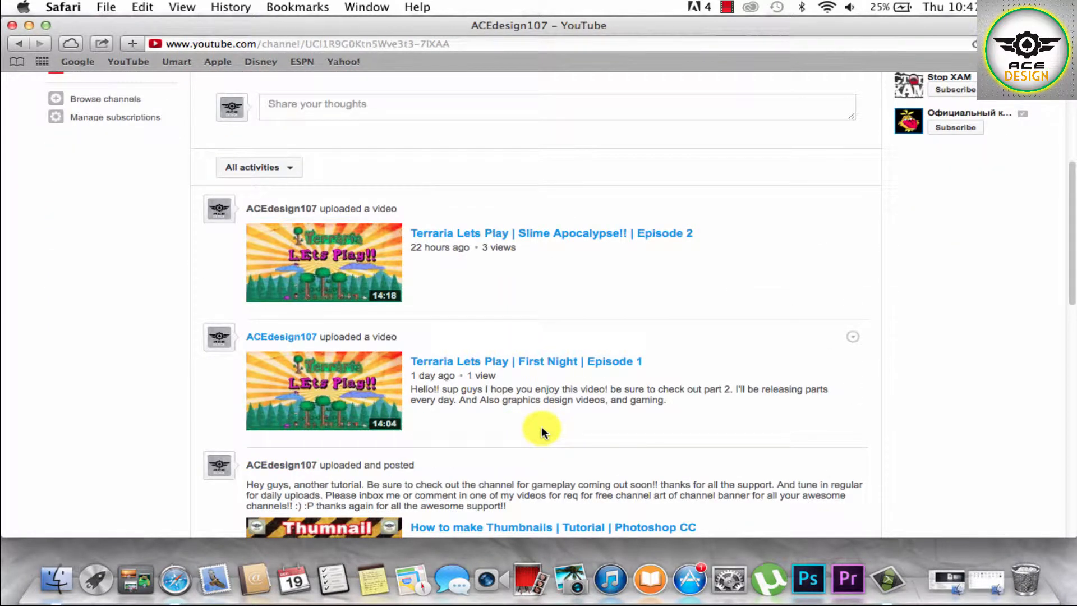
{"action": "scroll", "coordinate": [570, 442], "scroll_direction": "up", "scroll_amount": 5}
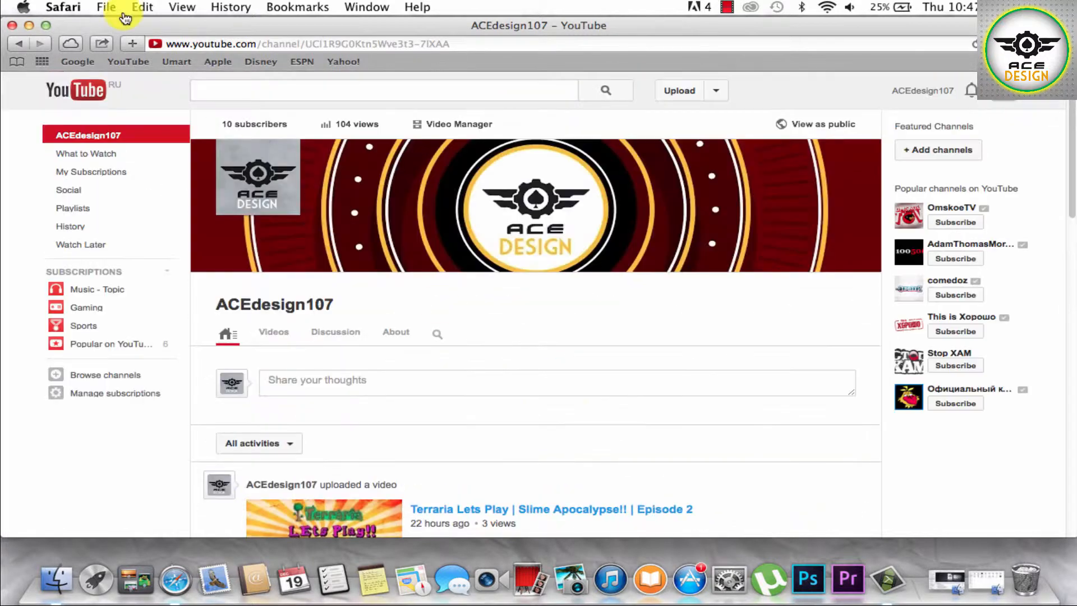
{"action": "left_click", "coordinate": [12, 26]}
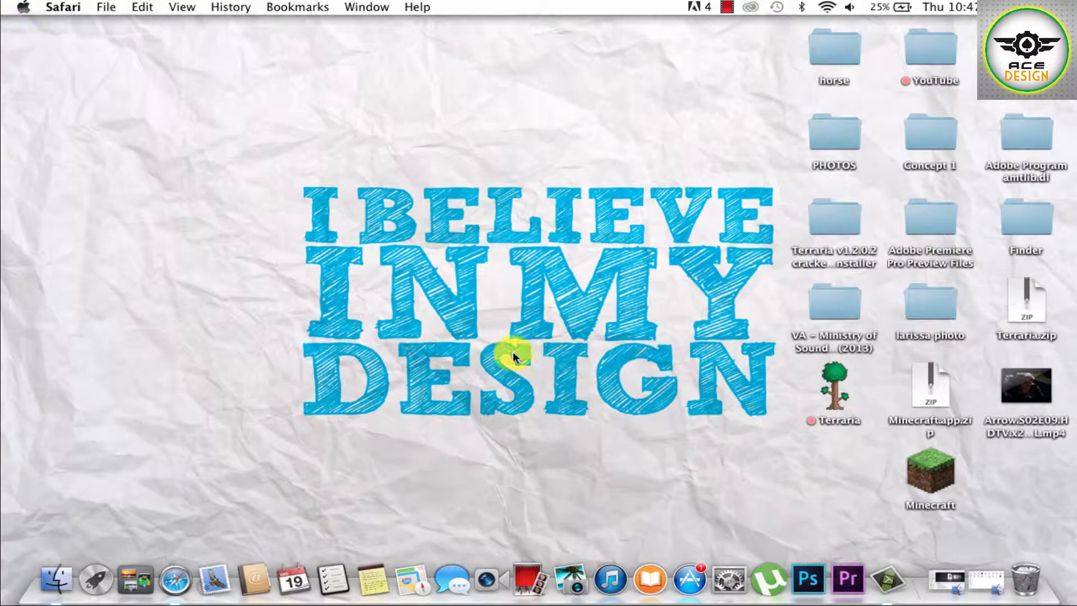
Step: Switch to Photoshop and start a new document named "3D Text Tutorial"
{"action": "left_click", "coordinate": [808, 575]}
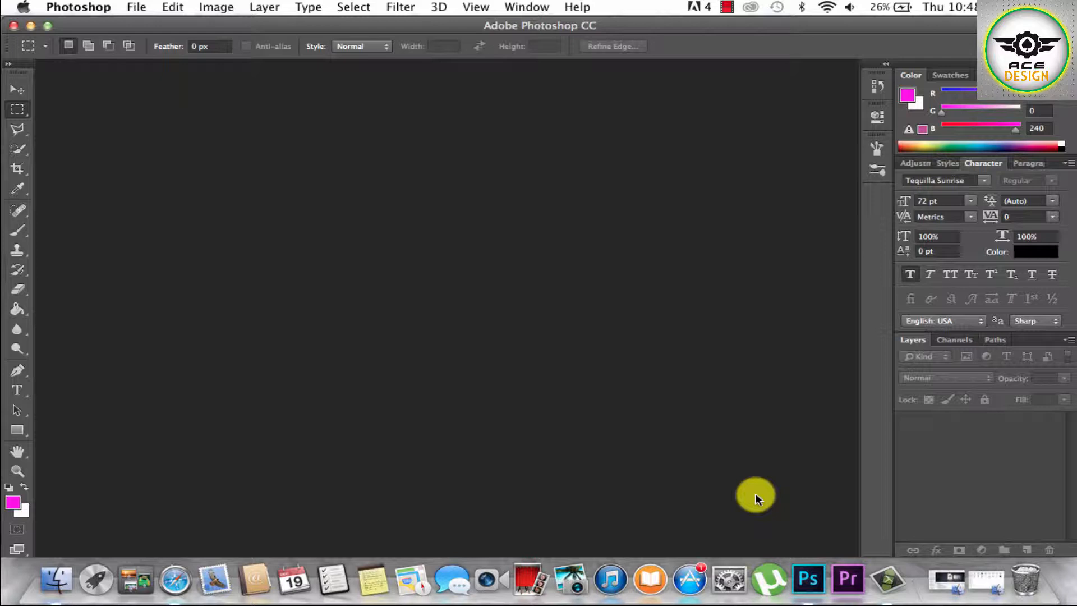
{"action": "left_click", "coordinate": [140, 8]}
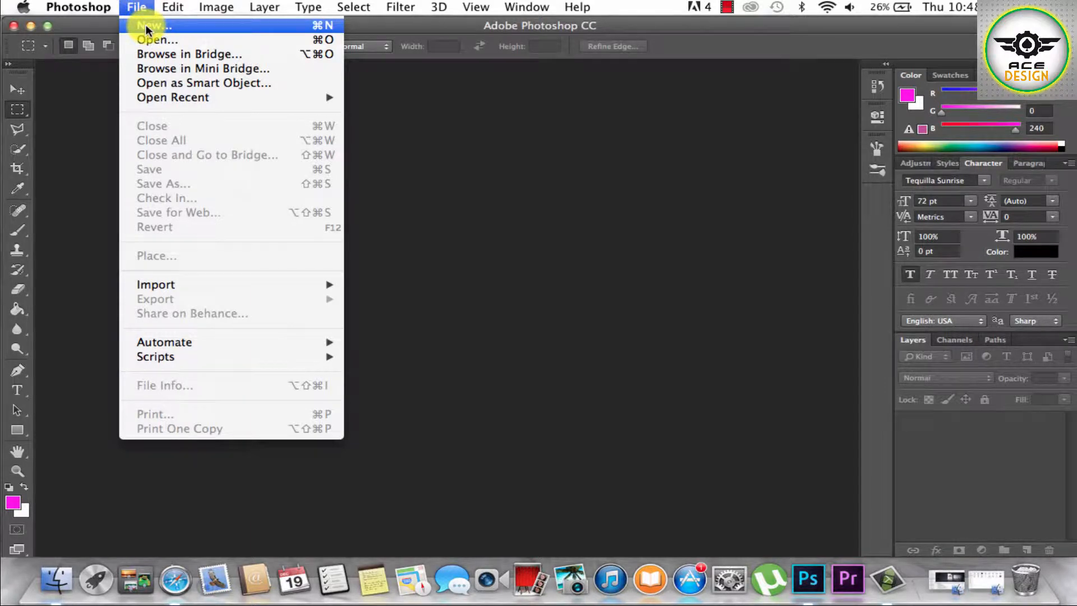
{"action": "left_click", "coordinate": [147, 27]}
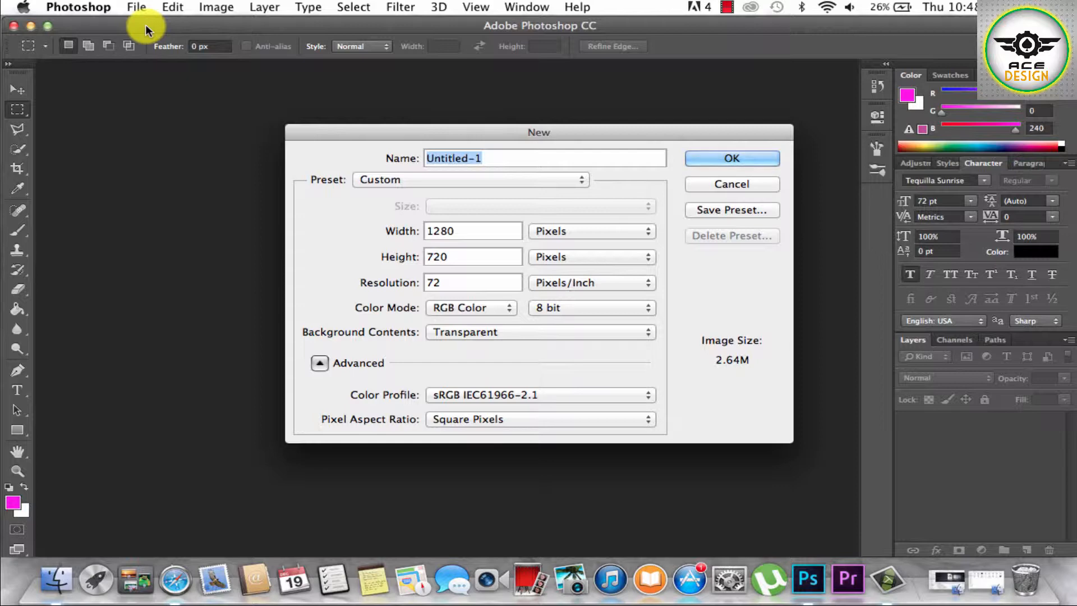
{"action": "type", "text": "#0"}
{"action": "key", "text": "BackSpace"}
{"action": "key", "text": "BackSpace"}
{"action": "type", "text": "#d"}
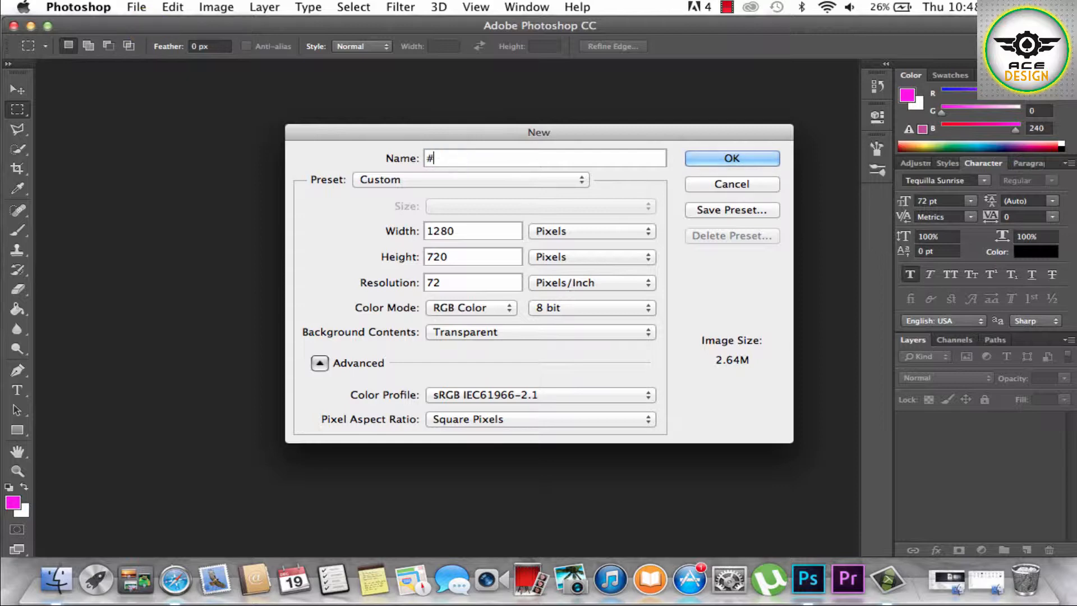
{"action": "key", "text": "BackSpace"}
{"action": "key", "text": "BackSpace"}
{"action": "type", "text": "3D Text Tutorial"}
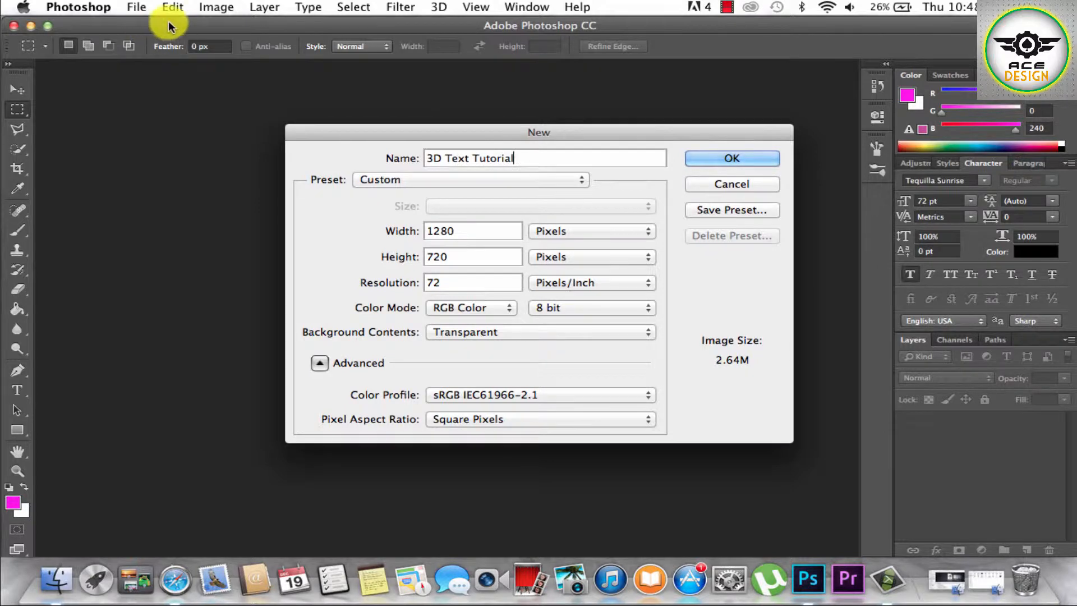
Step: Create the document with a width of 1280 pixels and a height of 720 pixels
{"action": "left_click_drag", "start_coordinate": [464, 229], "coordinate": [379, 232]}
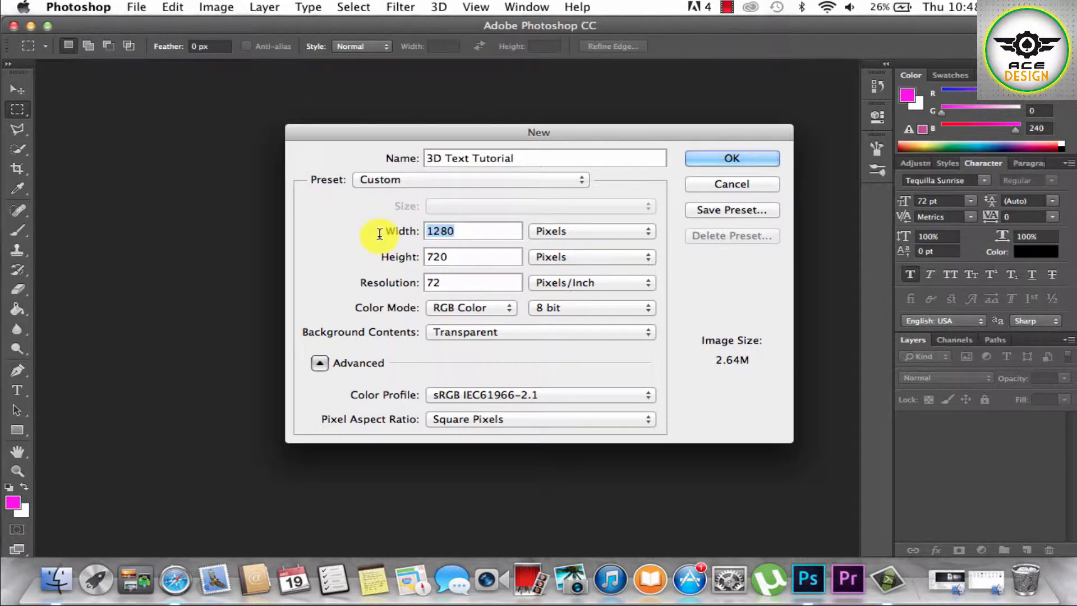
{"action": "left_click_drag", "start_coordinate": [471, 254], "coordinate": [357, 257]}
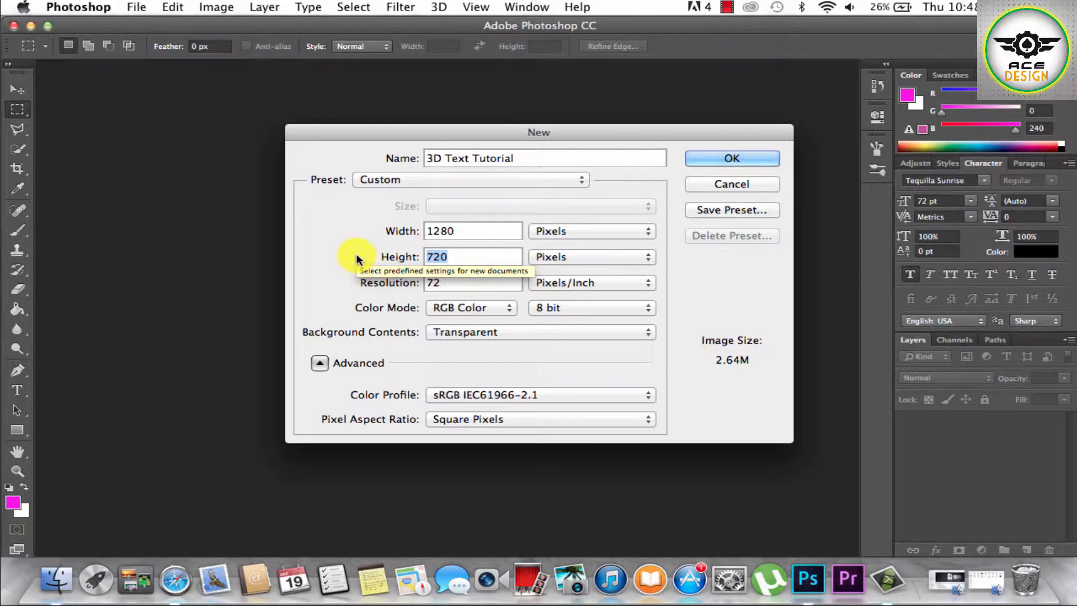
{"action": "left_click", "coordinate": [730, 160]}
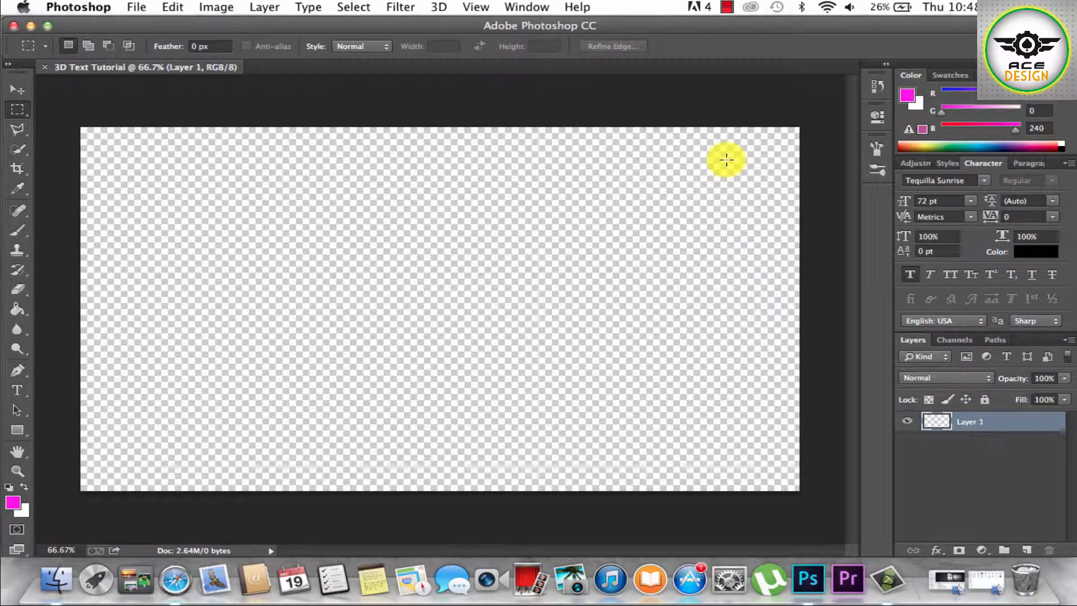
Step: Reset the foreground and background colors to their defaults, fill Layer 1 with white and activate the Move tool
{"action": "left_click", "coordinate": [9, 487]}
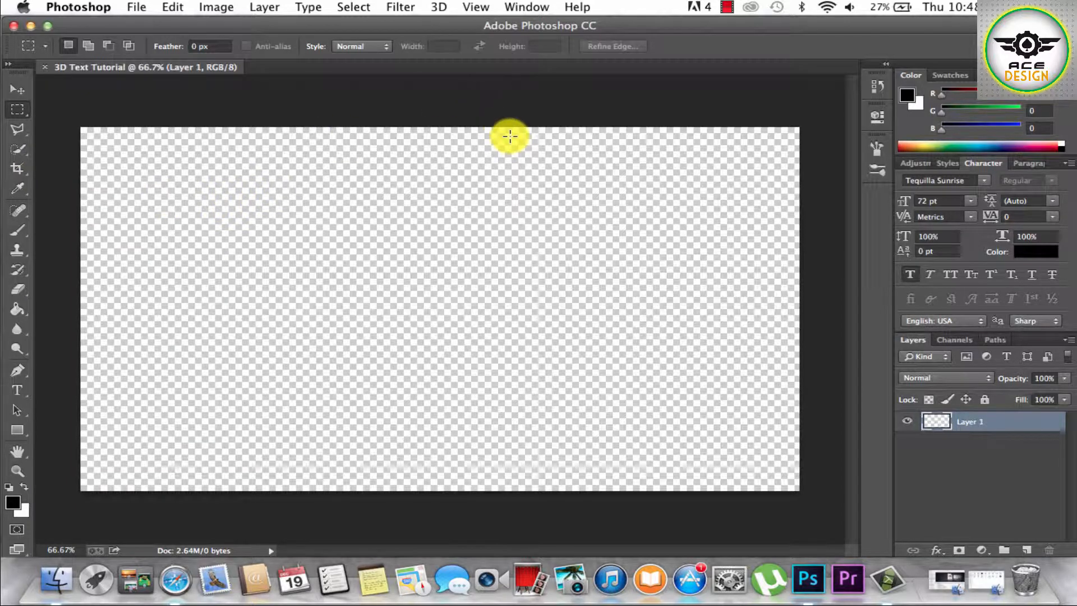
{"action": "key", "text": "super+BackSpace"}
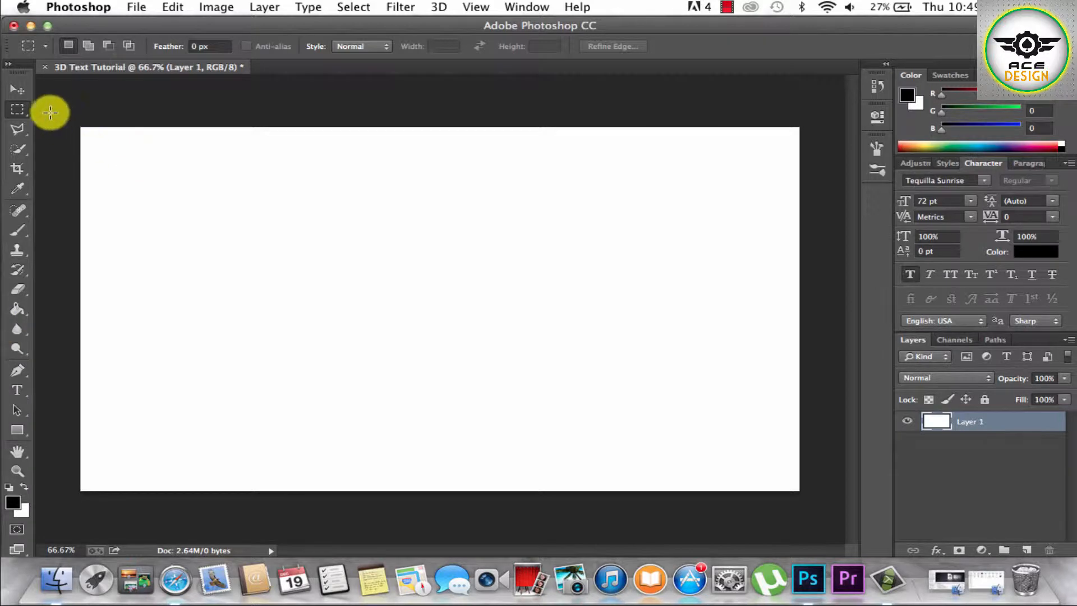
{"action": "left_click", "coordinate": [24, 88]}
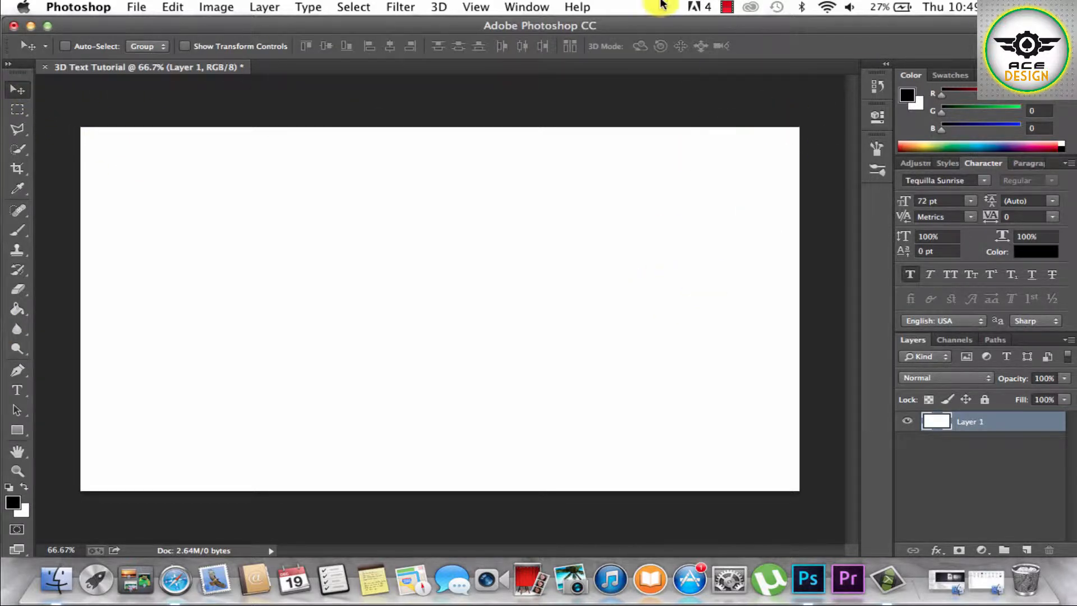
Step: Hide the Character panel and show it again
{"action": "left_click", "coordinate": [521, 6]}
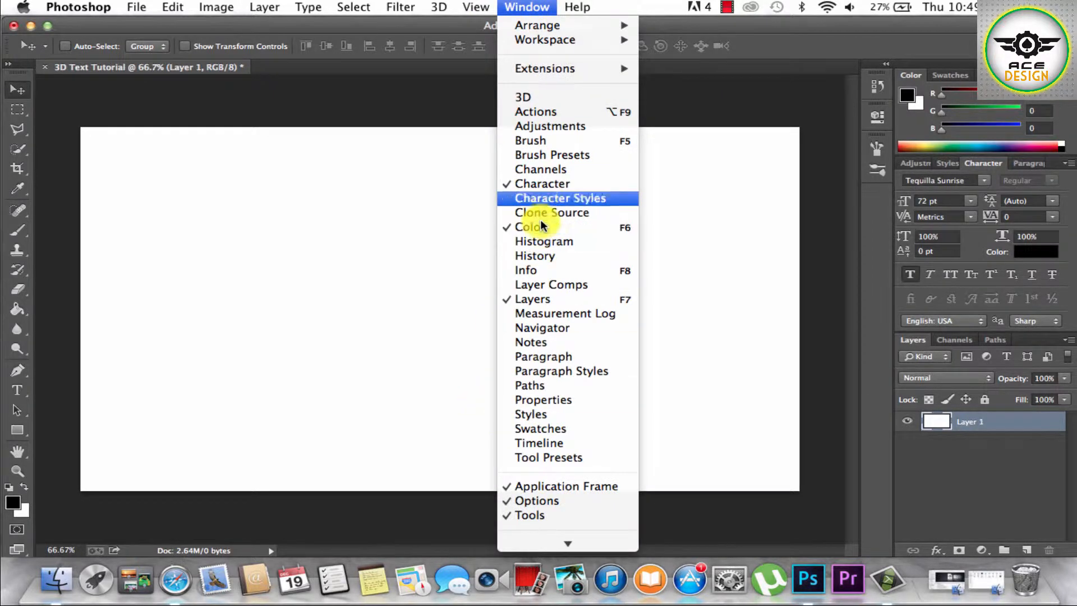
{"action": "left_click", "coordinate": [536, 182]}
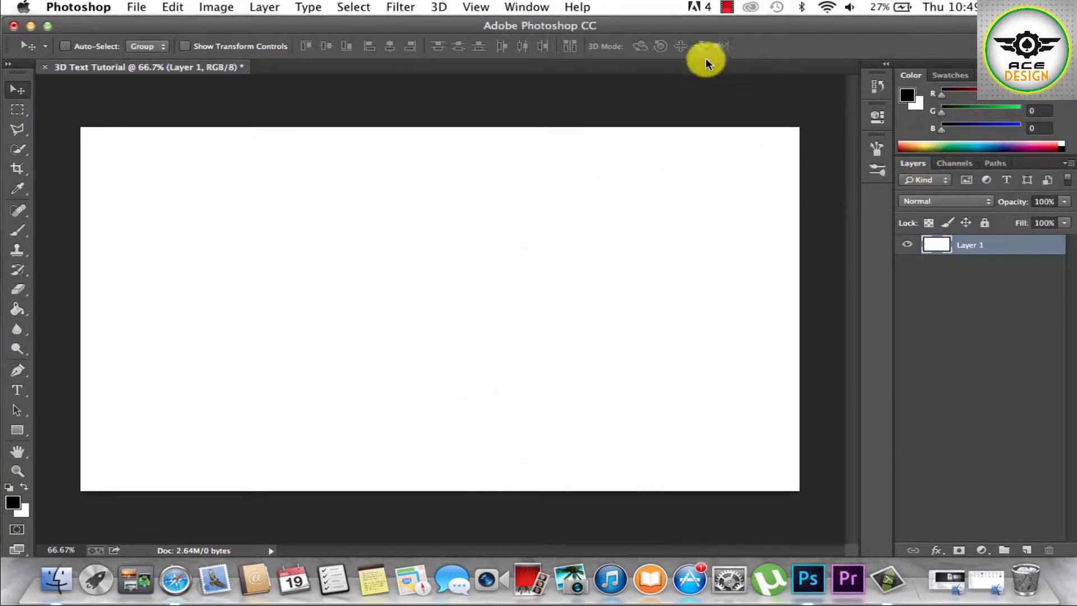
{"action": "left_click", "coordinate": [539, 7]}
{"action": "left_click", "coordinate": [568, 181]}
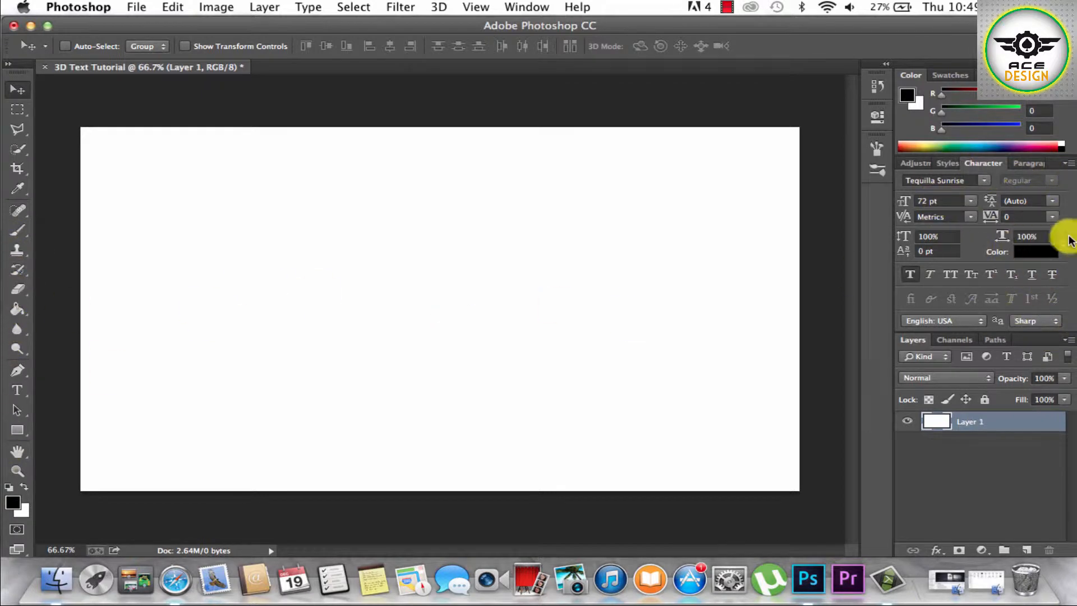
Step: Activate the Type tool and set its font to Arial Black
{"action": "left_click", "coordinate": [19, 387]}
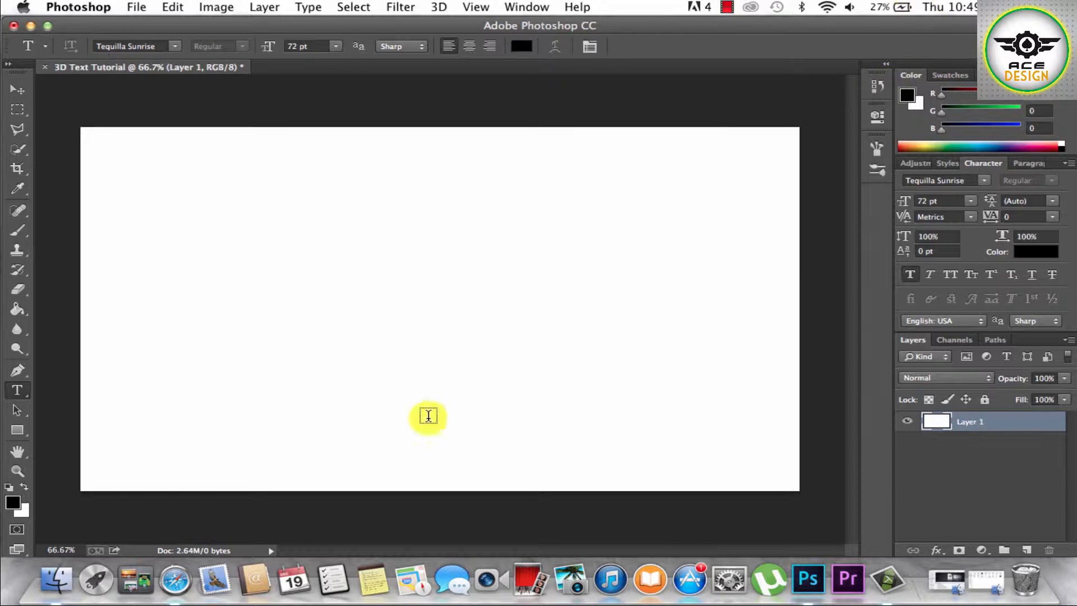
{"action": "left_click", "coordinate": [179, 46]}
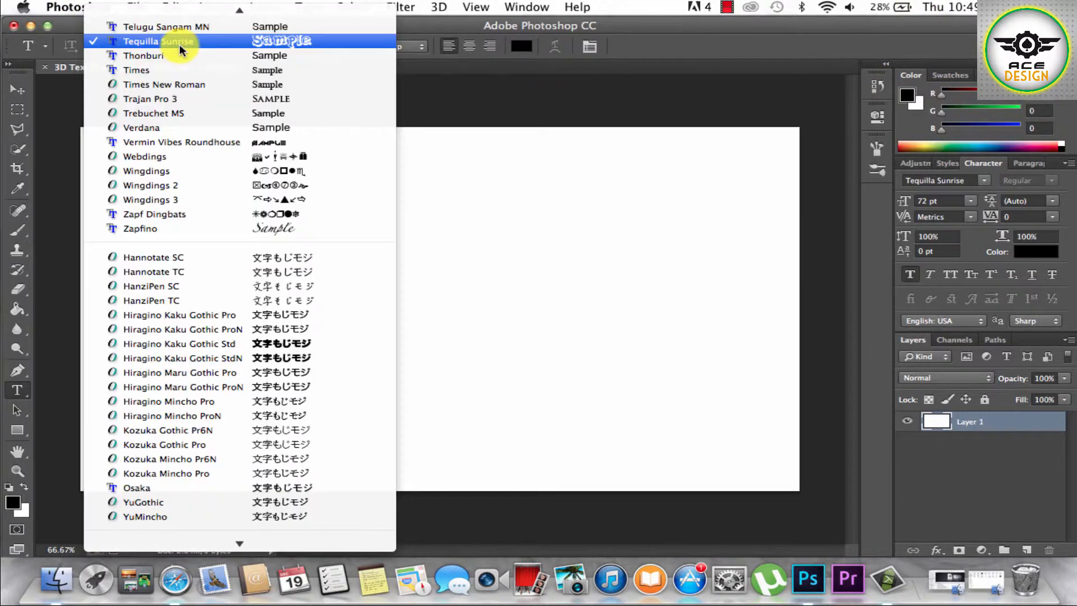
{"action": "scroll", "coordinate": [217, 148], "scroll_direction": "down", "scroll_amount": 3}
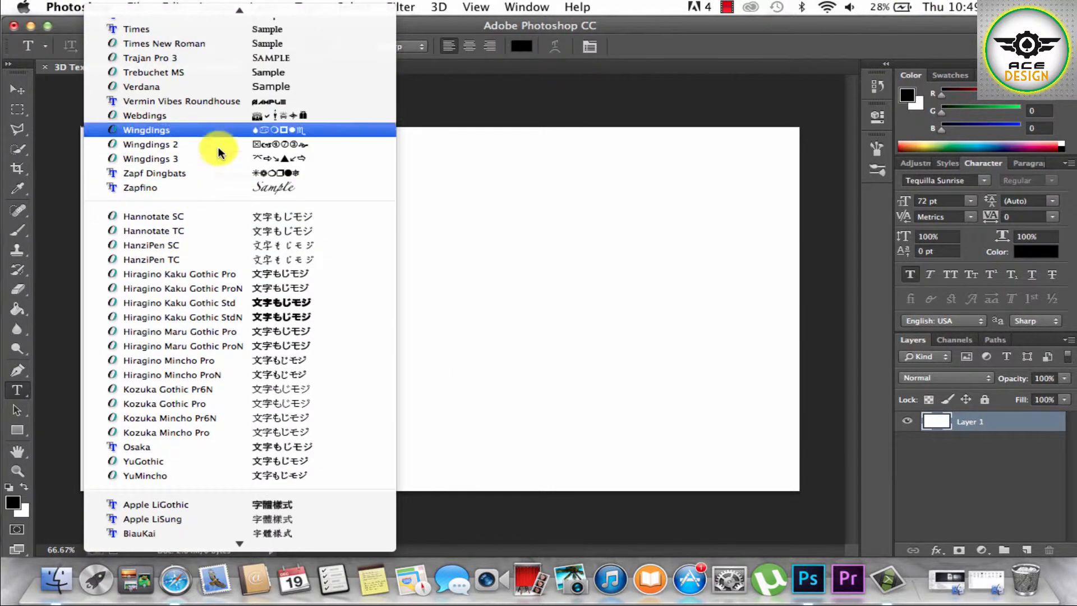
{"action": "scroll", "coordinate": [213, 150], "scroll_direction": "up", "scroll_amount": 15}
{"action": "scroll", "coordinate": [213, 146], "scroll_direction": "up", "scroll_amount": 20}
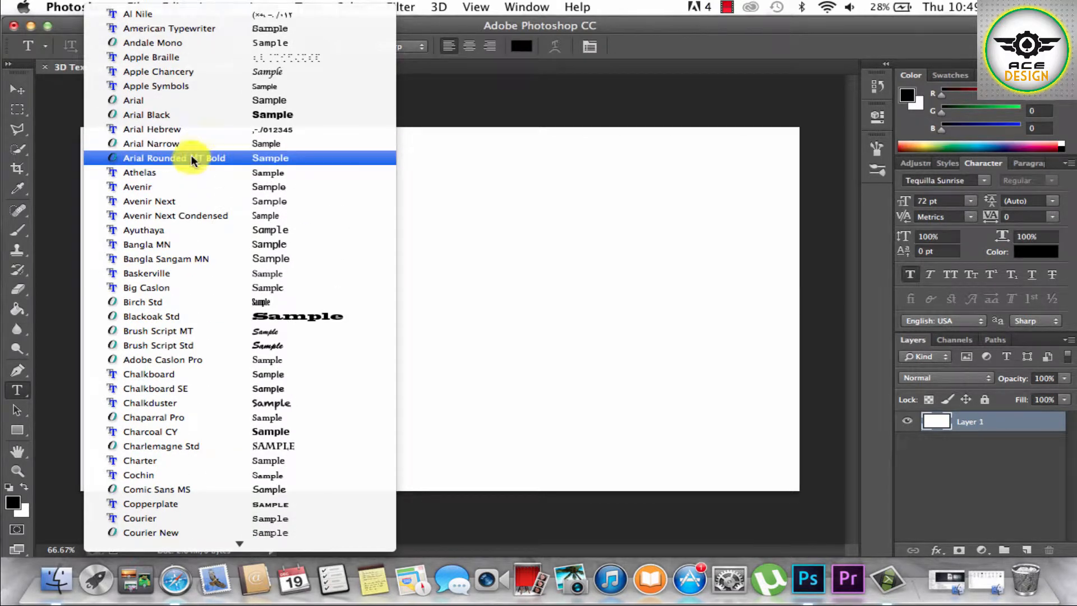
{"action": "left_click", "coordinate": [211, 114]}
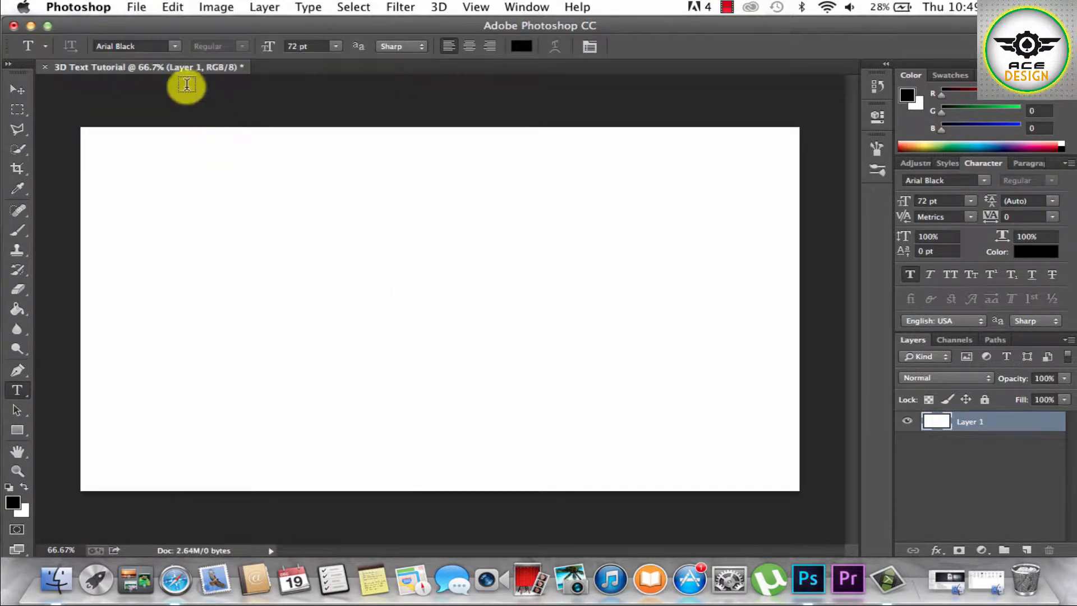
Step: Change the text font to Techno Hideo and start a text line near the middle of the canvas
{"action": "left_click", "coordinate": [176, 48]}
{"action": "left_click", "coordinate": [176, 47]}
{"action": "left_click_drag", "start_coordinate": [136, 46], "coordinate": [10, 65]}
{"action": "type", "text": "a"}
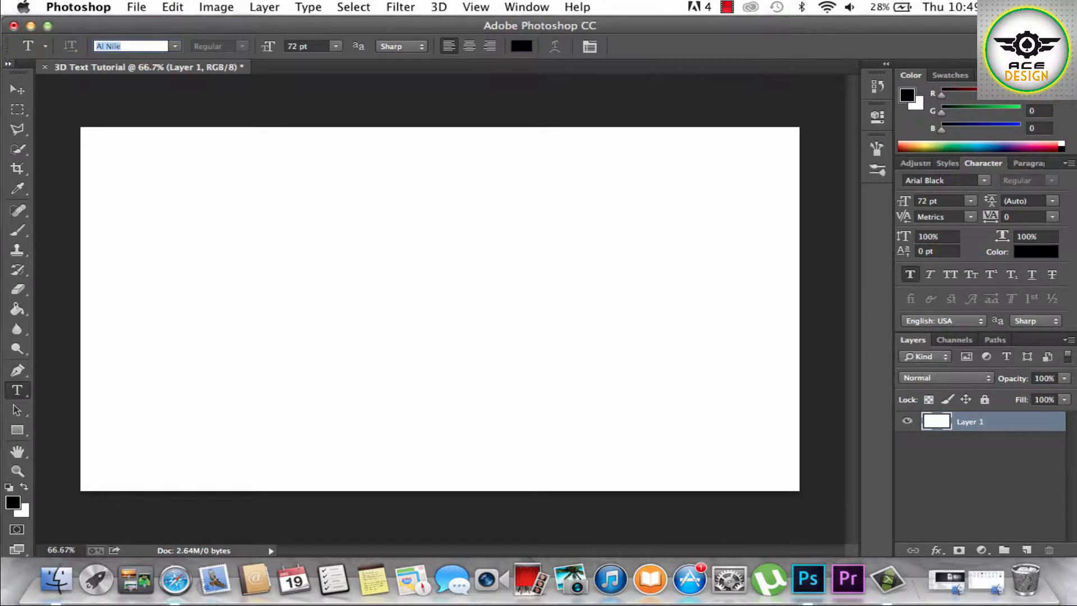
{"action": "key", "text": "Return"}
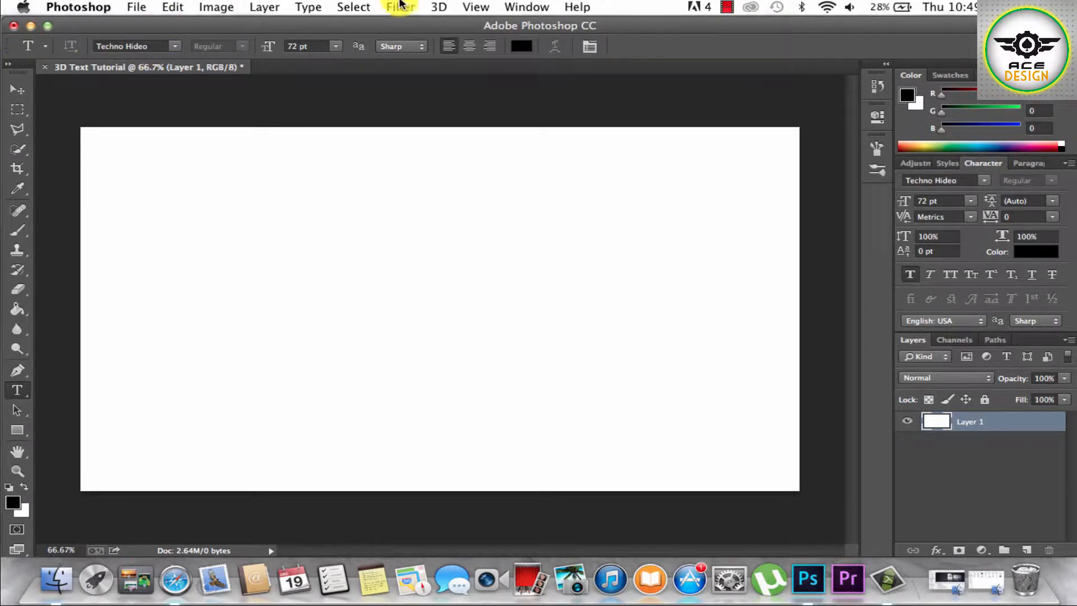
{"action": "left_click", "coordinate": [388, 342]}
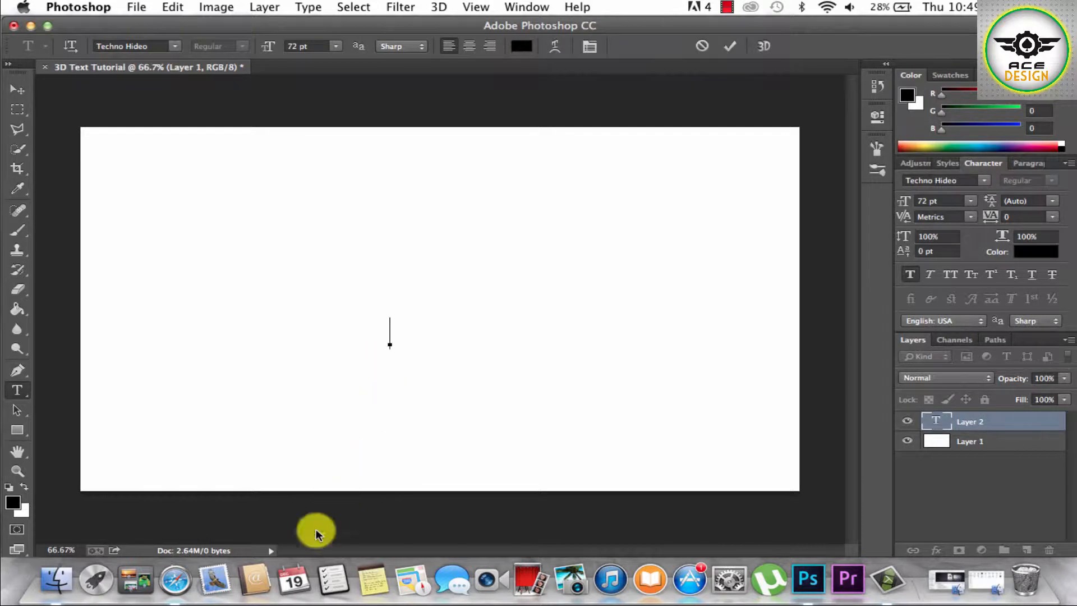
Step: Switch to Safari, search Google for "dafont" and open the dafont.com website
{"action": "left_click", "coordinate": [177, 580]}
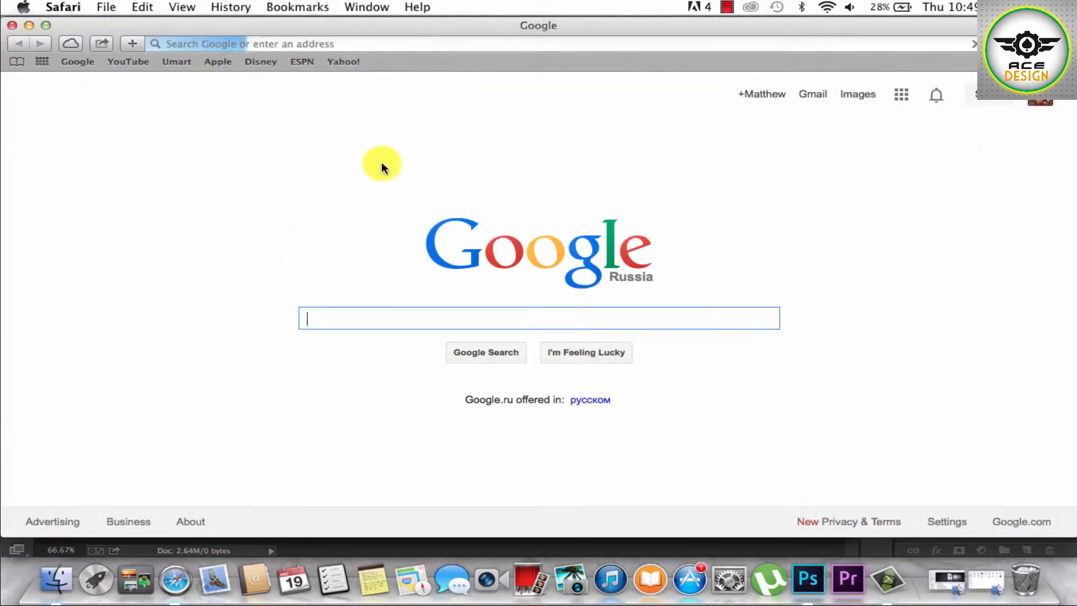
{"action": "left_click", "coordinate": [361, 327]}
{"action": "type", "text": "daf"}
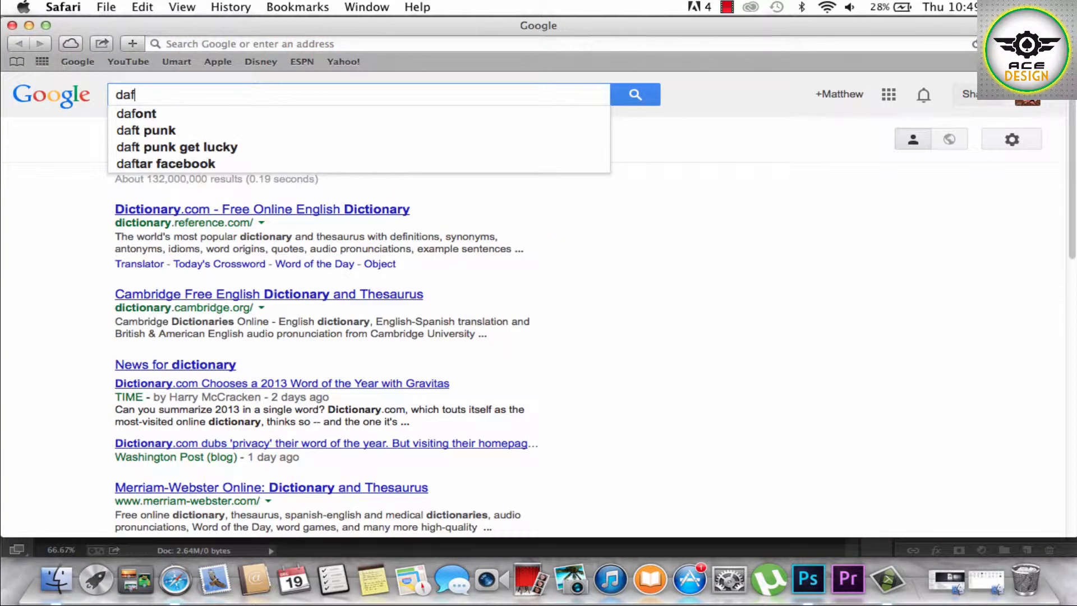
{"action": "type", "text": "ont"}
{"action": "key", "text": "Return"}
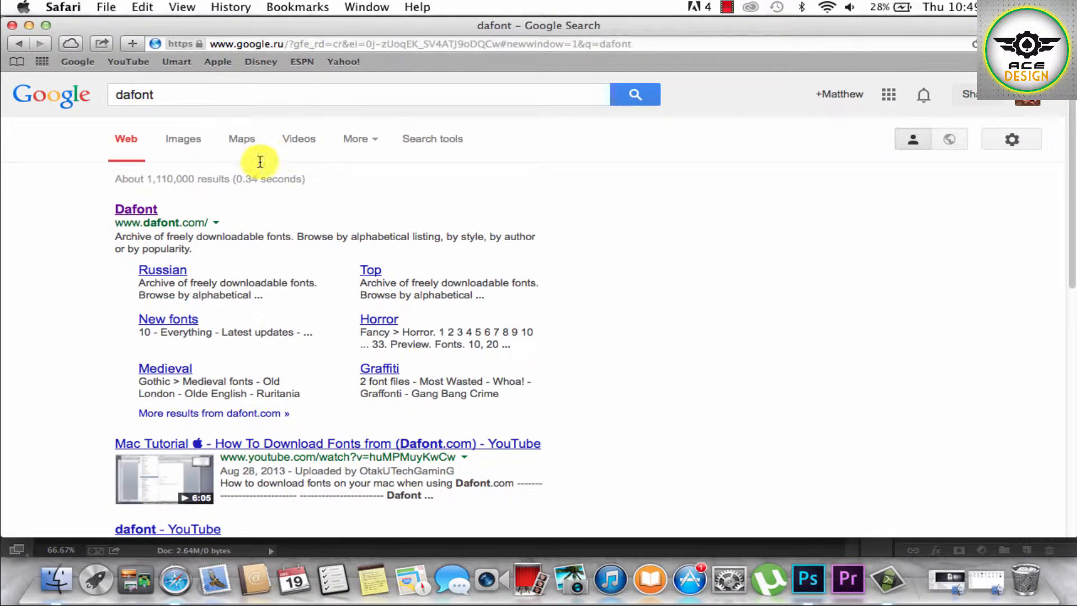
{"action": "left_click", "coordinate": [129, 213]}
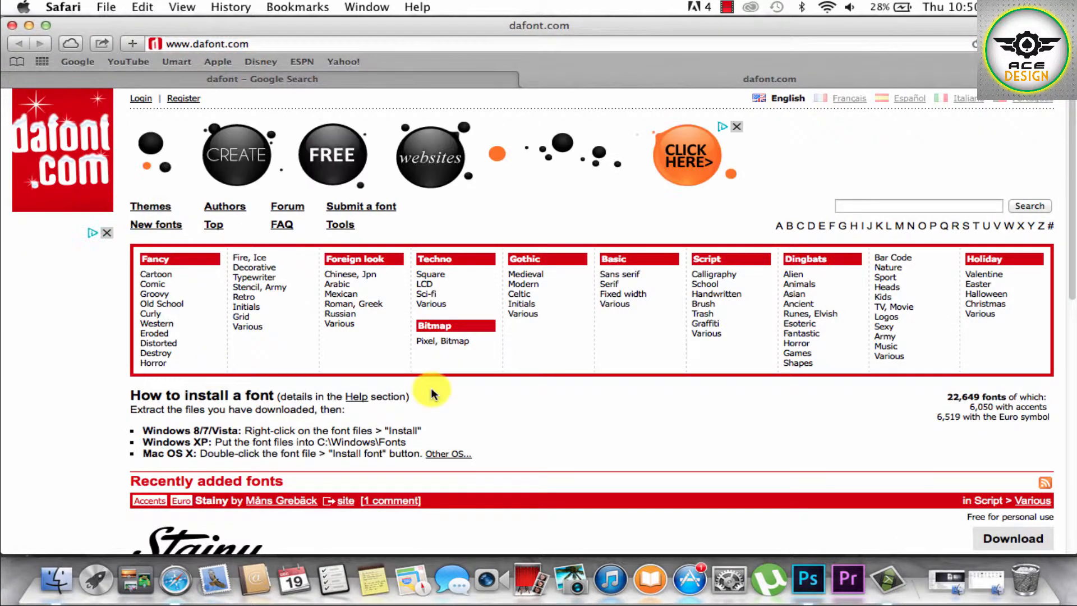
Step: Browse the recently added fonts on dafont.com and download the Dolce Vita font
{"action": "scroll", "coordinate": [457, 367], "scroll_direction": "down", "scroll_amount": 10}
{"action": "scroll", "coordinate": [625, 305], "scroll_direction": "up", "scroll_amount": 3}
{"action": "scroll", "coordinate": [644, 305], "scroll_direction": "up", "scroll_amount": 8}
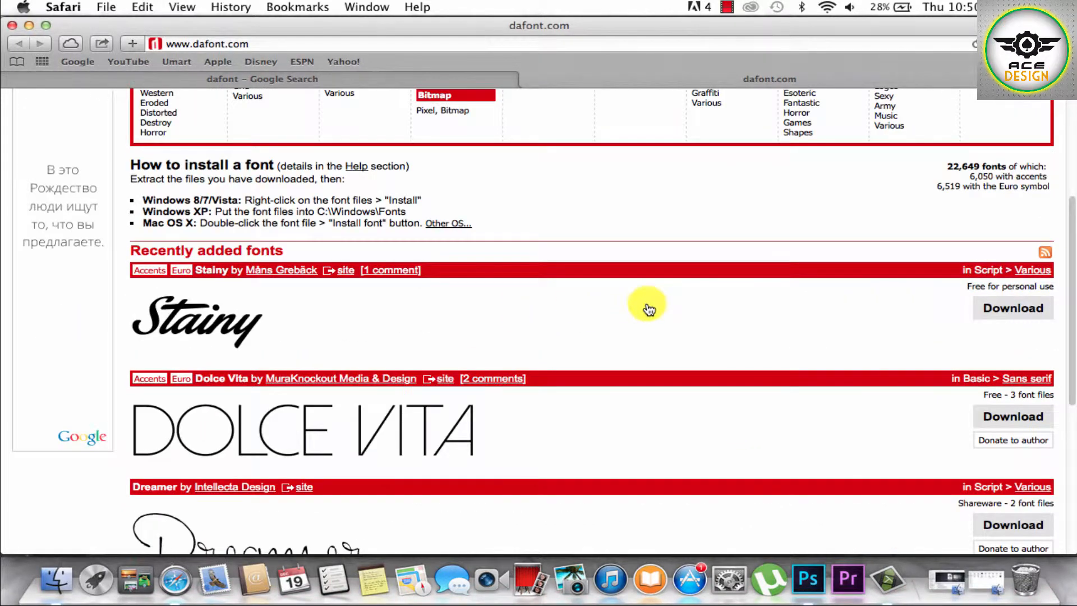
{"action": "scroll", "coordinate": [916, 413], "scroll_direction": "down", "scroll_amount": 3}
{"action": "scroll", "coordinate": [931, 437], "scroll_direction": "down", "scroll_amount": 2}
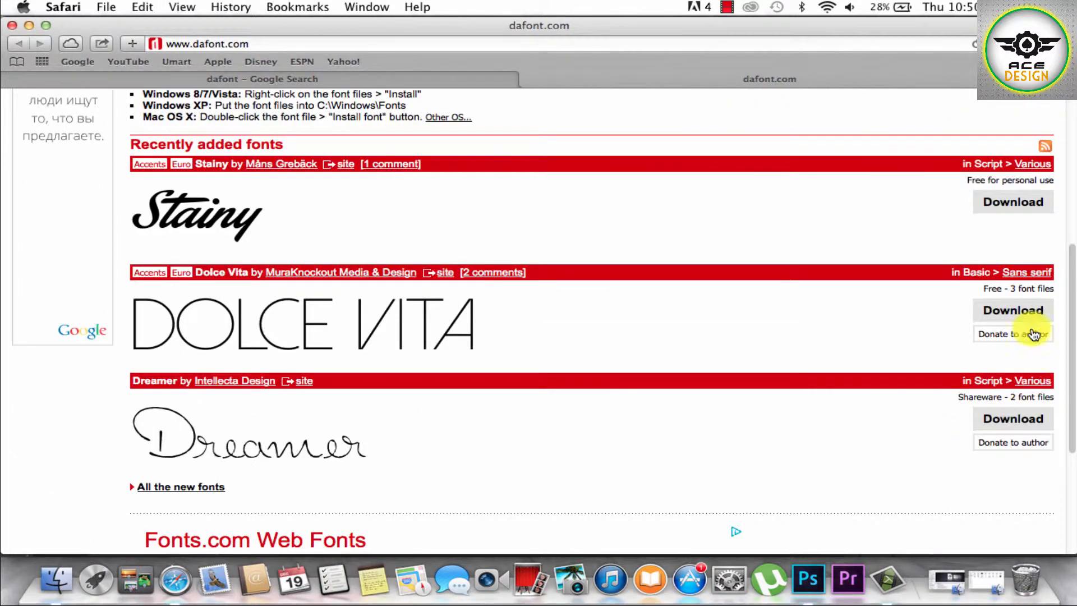
{"action": "left_click", "coordinate": [1015, 313]}
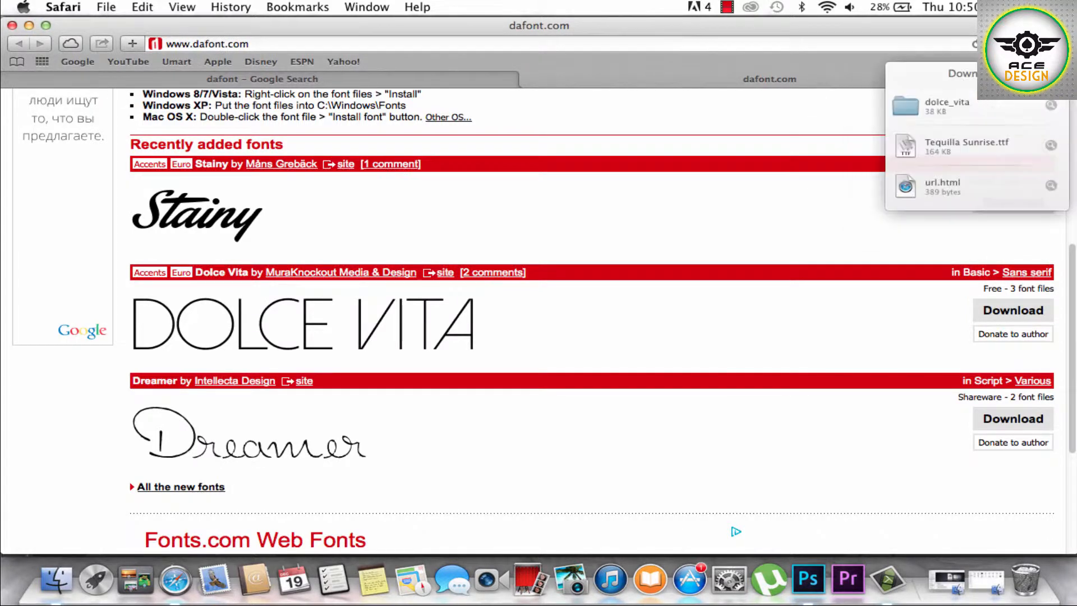
Step: Open the downloaded dolce_vita folder, preview Dolce Vita Heavy Bold.ttf and close the preview without installing the font
{"action": "double_click", "coordinate": [977, 102]}
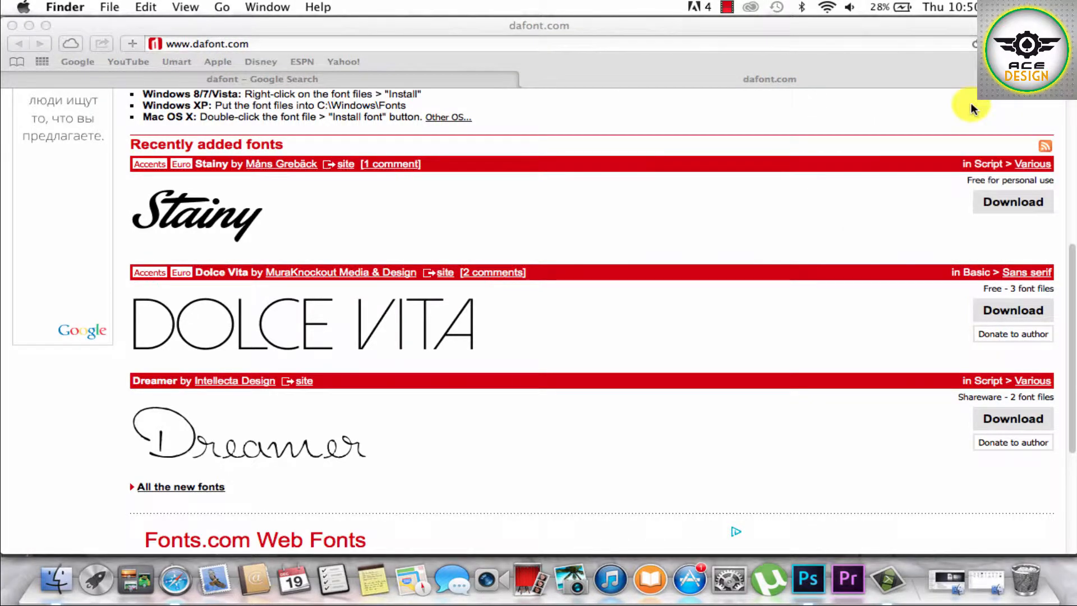
{"action": "double_click", "coordinate": [414, 154]}
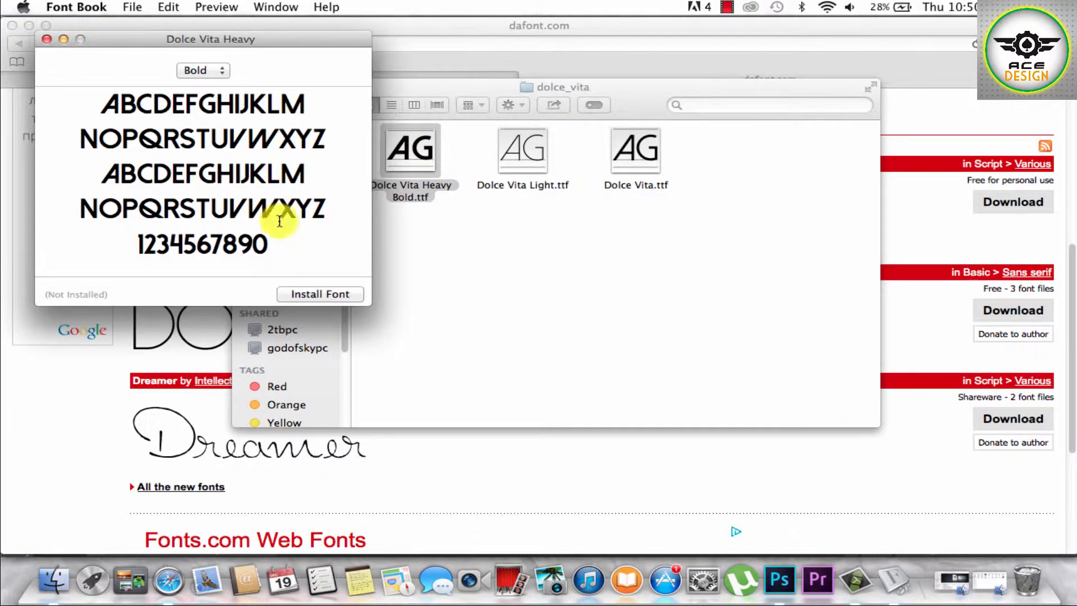
{"action": "left_click", "coordinate": [47, 40]}
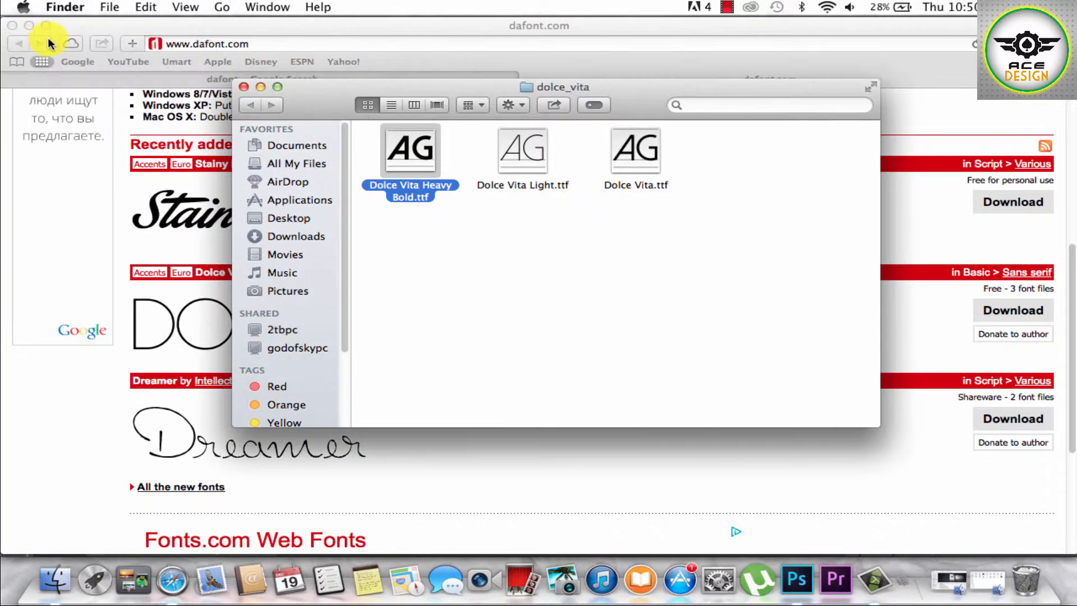
Step: Switch back to Photoshop, enter the text ACE in the started text line and commit it
{"action": "left_click", "coordinate": [809, 582]}
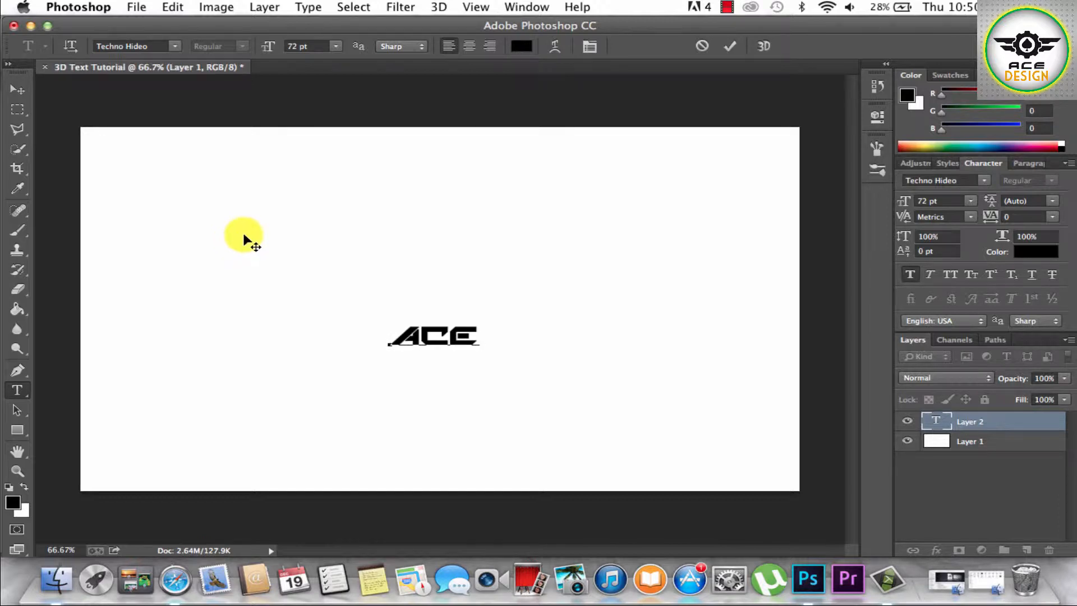
{"action": "left_click", "coordinate": [734, 43]}
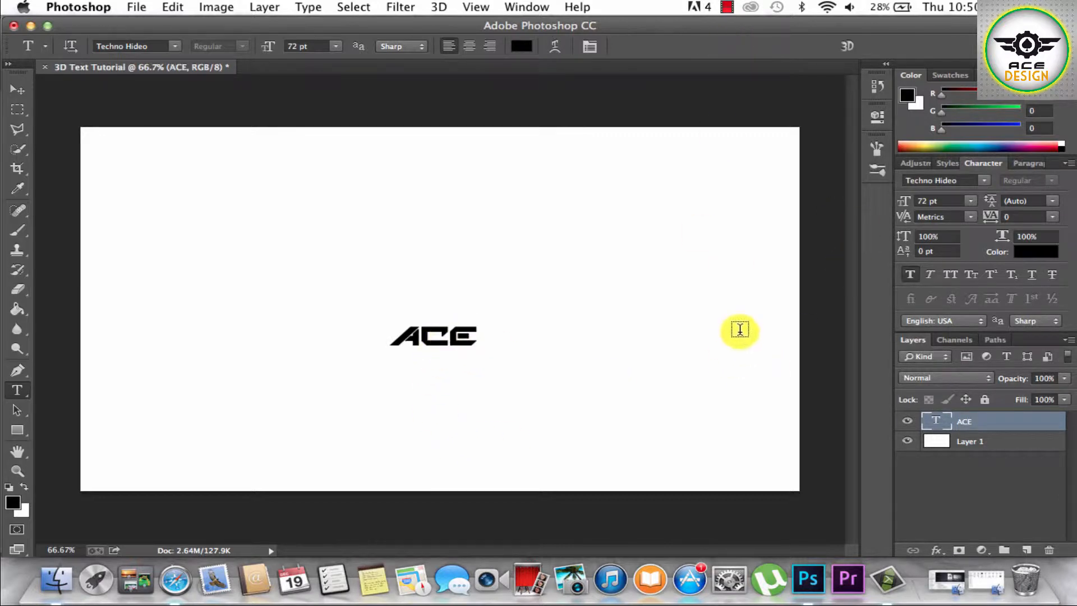
Step: Scale the ACE text proportionally to about 344% and move it back toward the middle of the canvas
{"action": "key", "text": "super+t"}
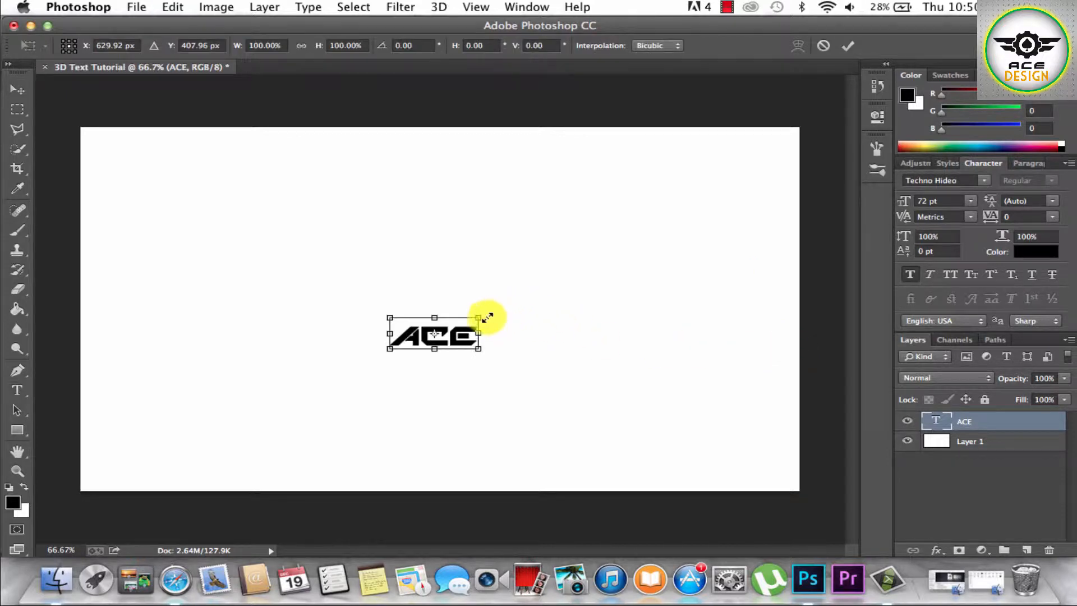
{"action": "left_click_drag", "start_coordinate": [478, 318], "coordinate": [668, 192]}
{"action": "left_click_drag", "start_coordinate": [623, 306], "coordinate": [488, 325]}
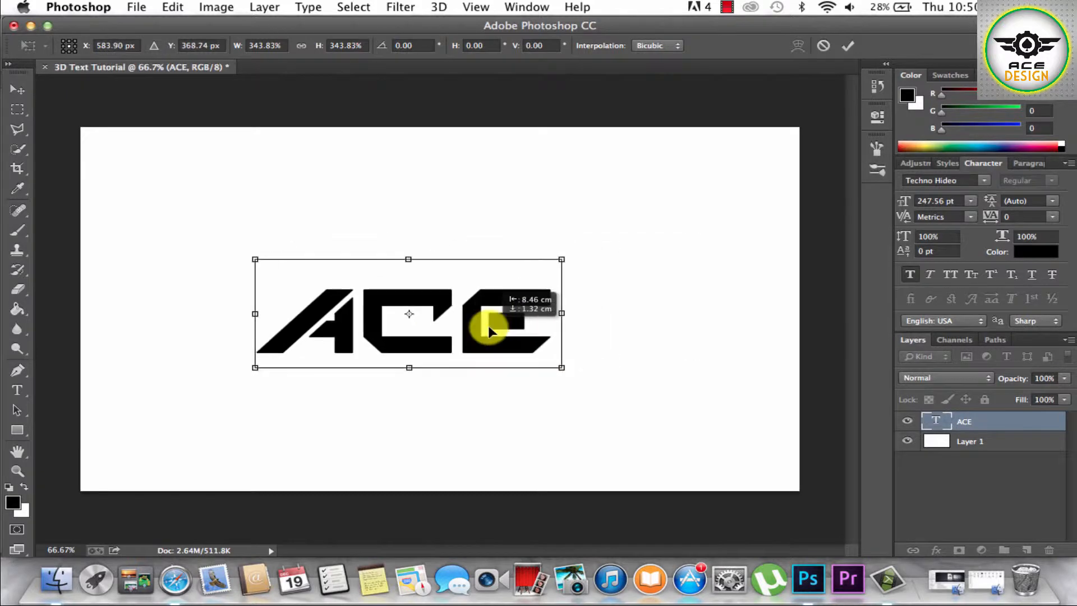
{"action": "key", "text": "Return"}
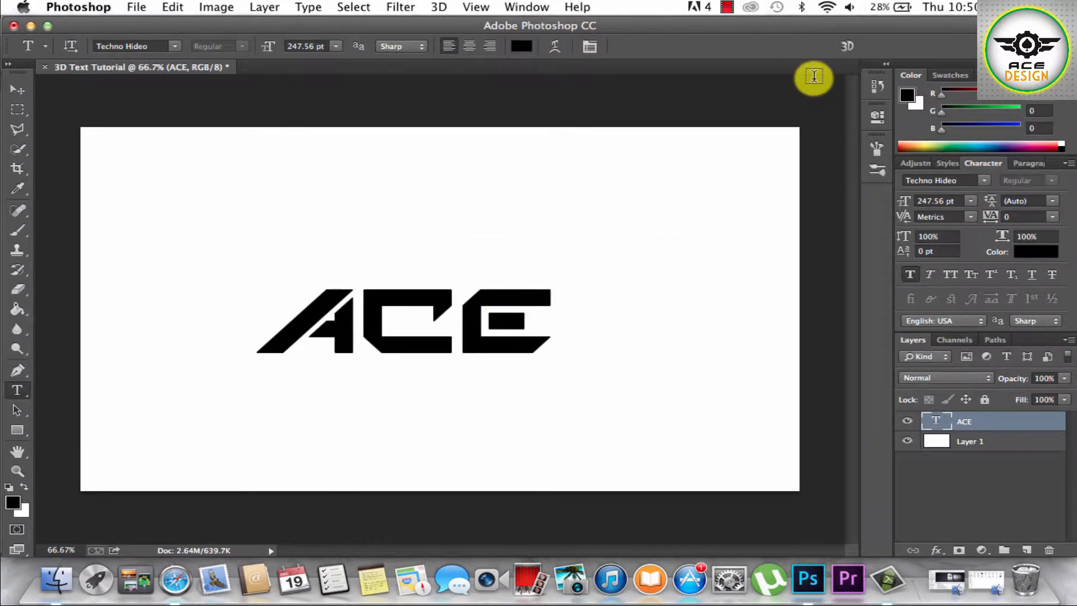
Step: Center the ACE text vertically and horizontally on the canvas, leaving nothing selected
{"action": "left_click", "coordinate": [18, 95]}
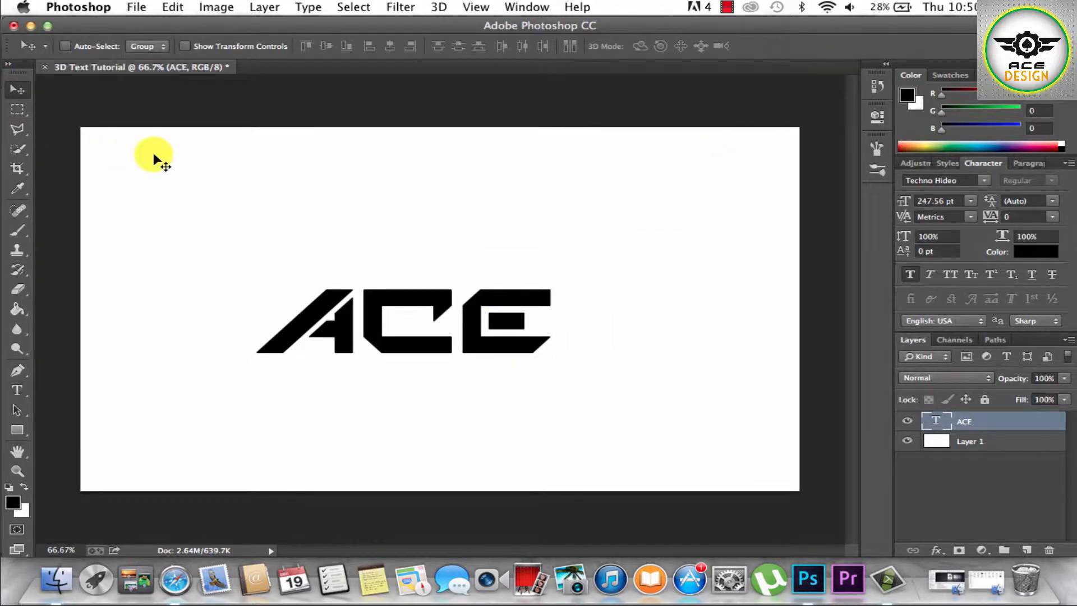
{"action": "left_click_drag", "start_coordinate": [437, 318], "coordinate": [472, 314]}
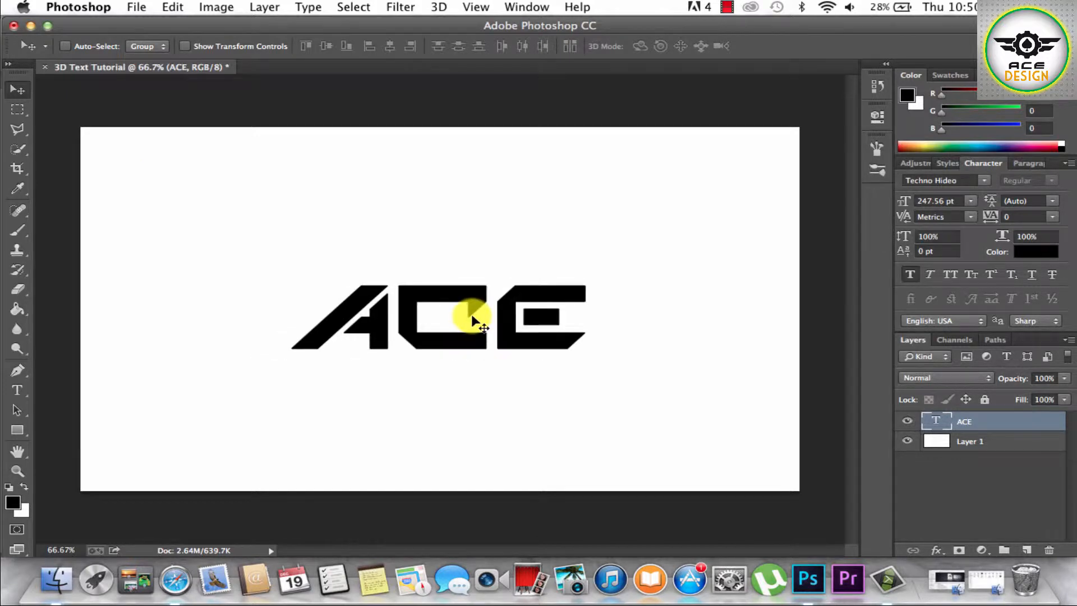
{"action": "key", "text": "super+a"}
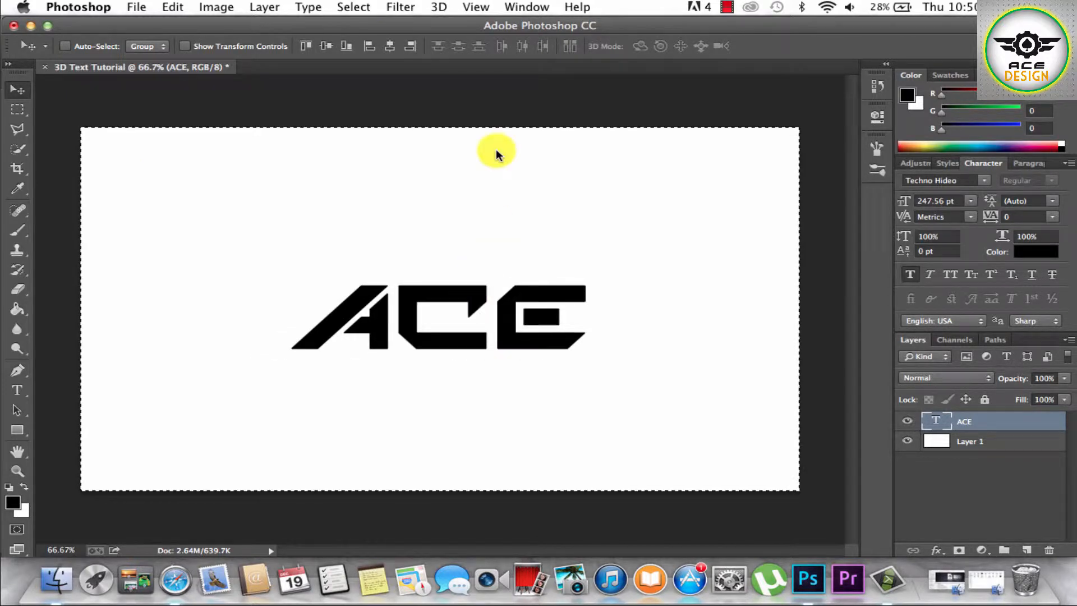
{"action": "left_click", "coordinate": [328, 45]}
{"action": "left_click", "coordinate": [391, 45]}
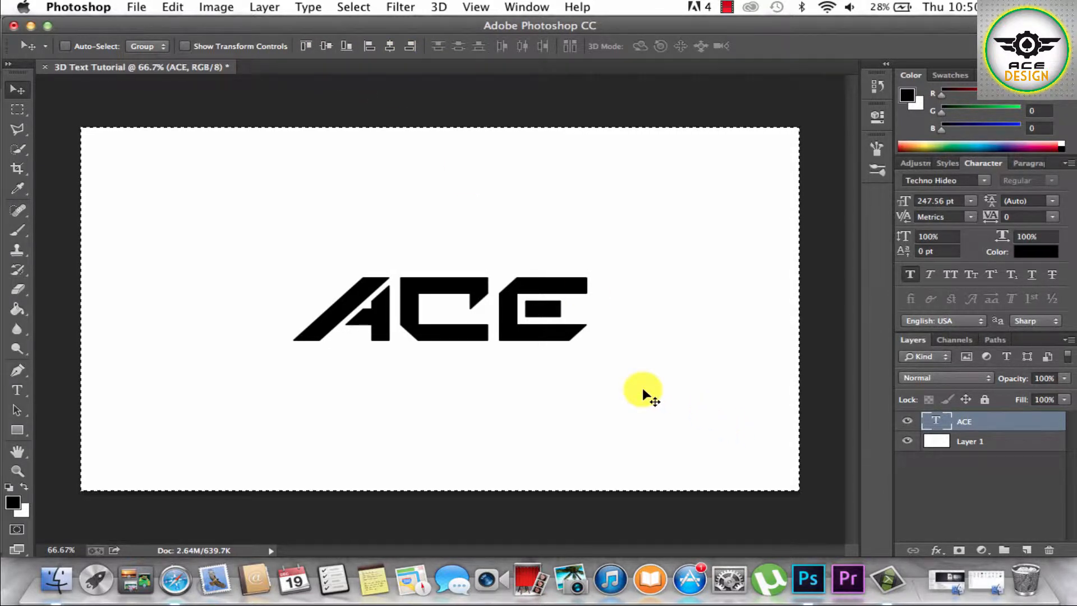
{"action": "key", "text": "super+d"}
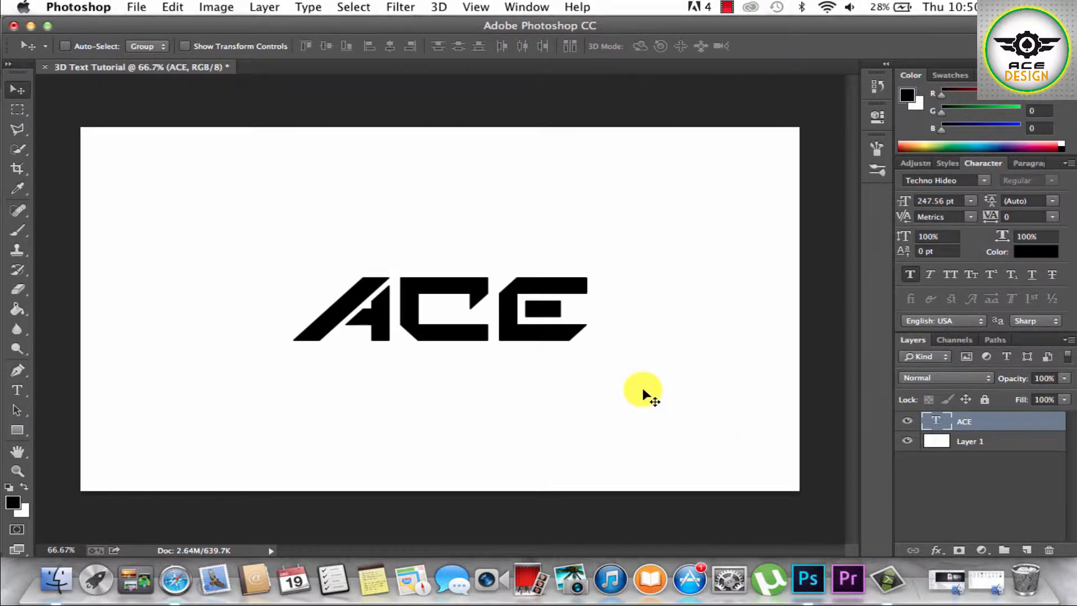
Step: Rename Layer 1 to Background and lock the layer completely
{"action": "double_click", "coordinate": [964, 441]}
{"action": "type", "text": "B"}
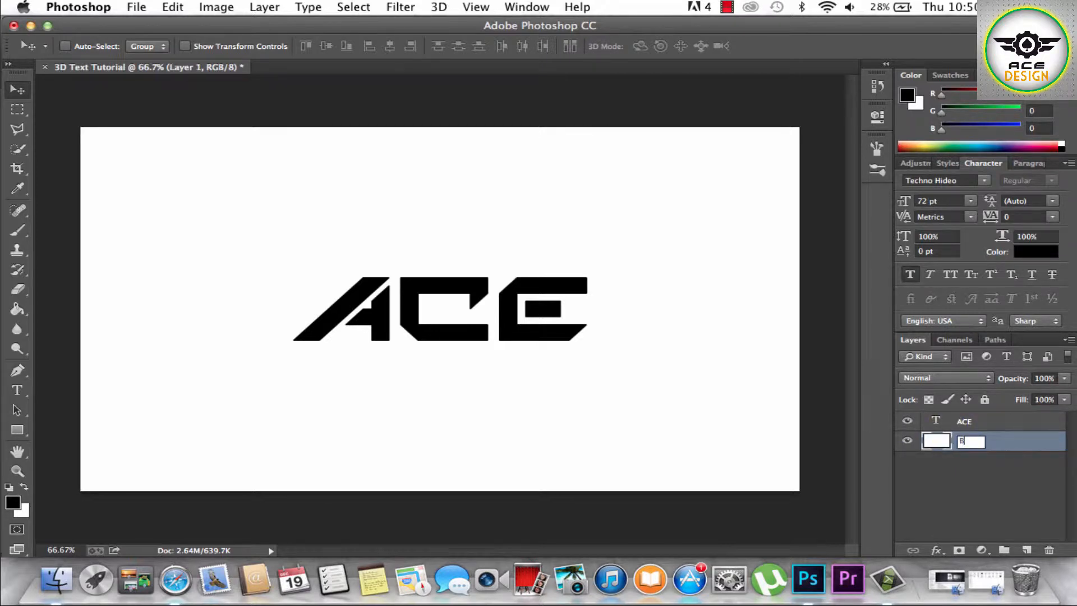
{"action": "type", "text": "ackground"}
{"action": "key", "text": "Return"}
{"action": "left_click", "coordinate": [984, 400]}
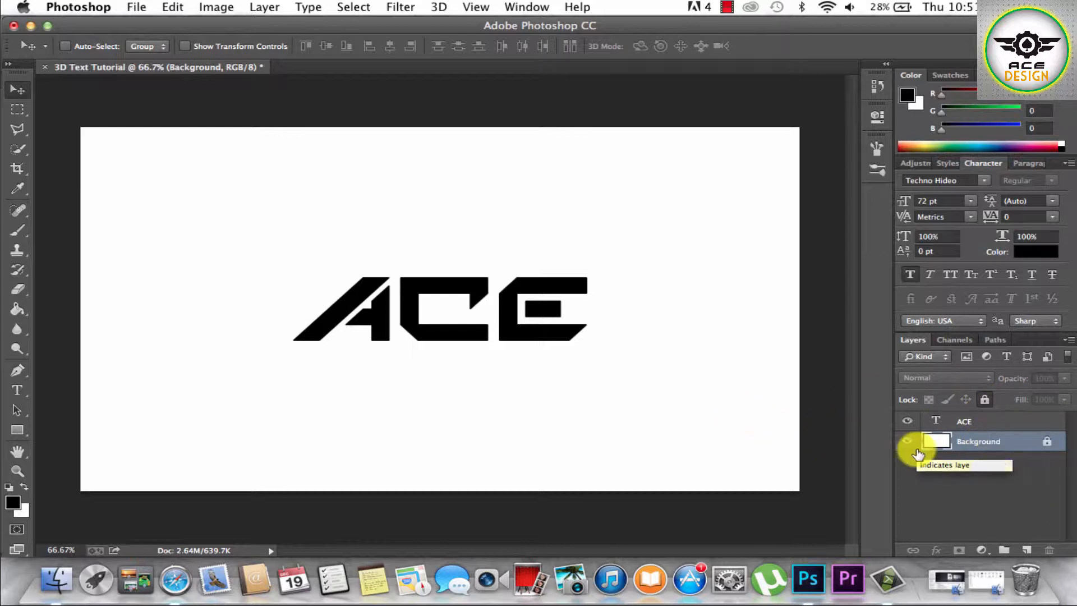
Step: Select the ACE layer, try moving the text across the canvas and undo the move
{"action": "left_click", "coordinate": [1006, 428]}
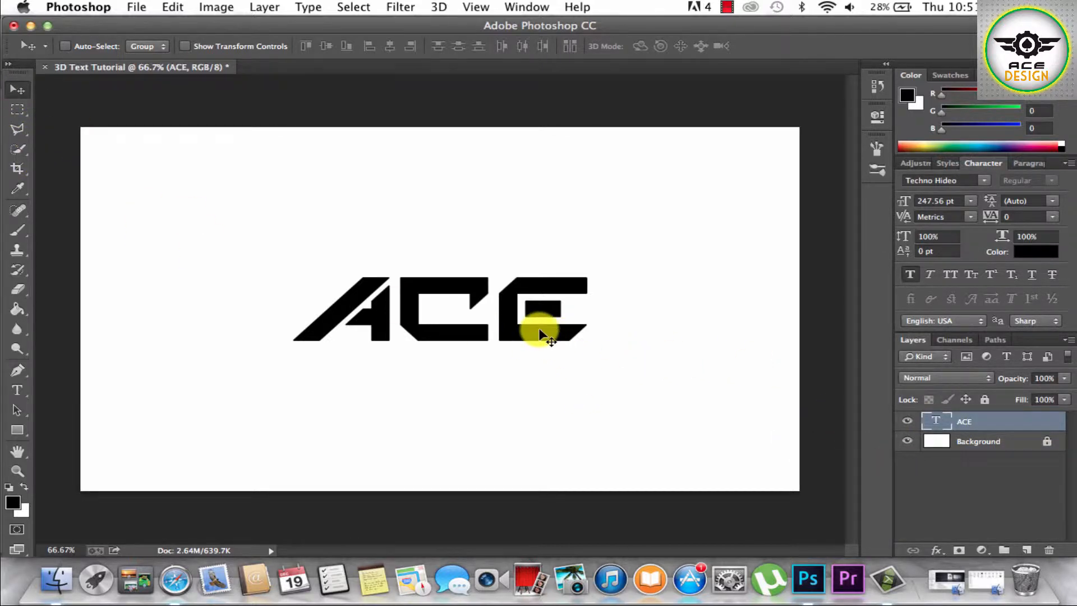
{"action": "left_click_drag", "start_coordinate": [538, 328], "coordinate": [513, 332]}
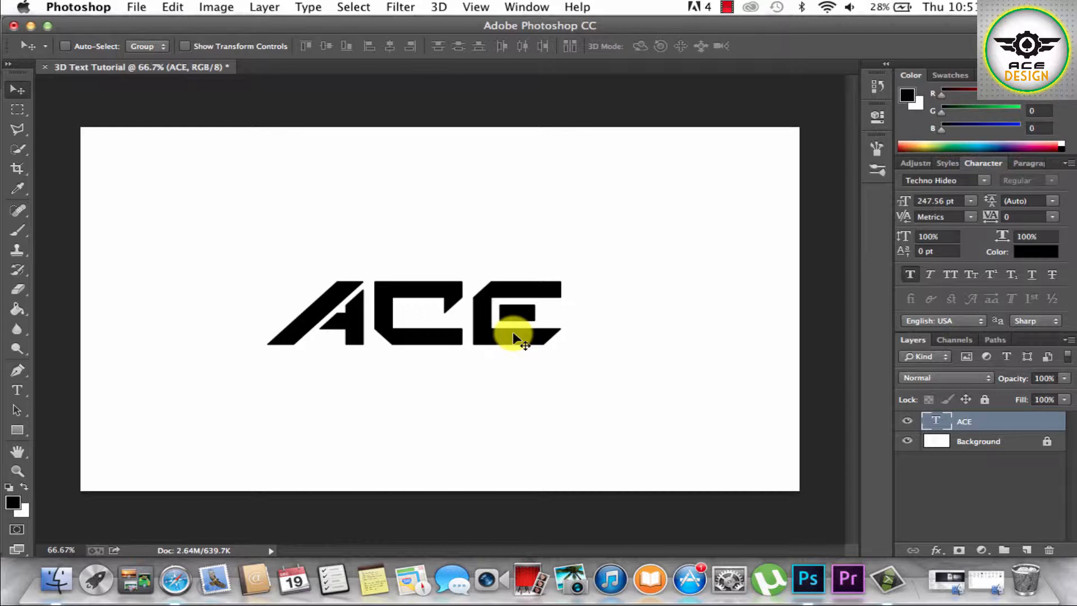
{"action": "key", "text": "super+z"}
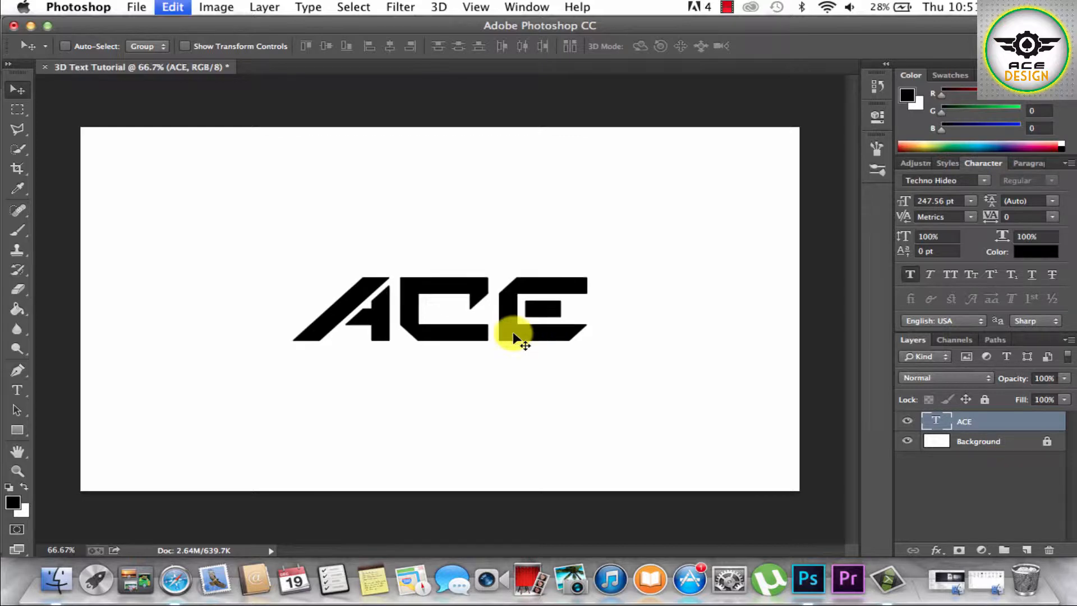
Step: Widen the letter spacing of the ACE text by setting its tracking to 200, and commit the edit
{"action": "left_click", "coordinate": [16, 387]}
{"action": "left_click_drag", "start_coordinate": [292, 339], "coordinate": [586, 306]}
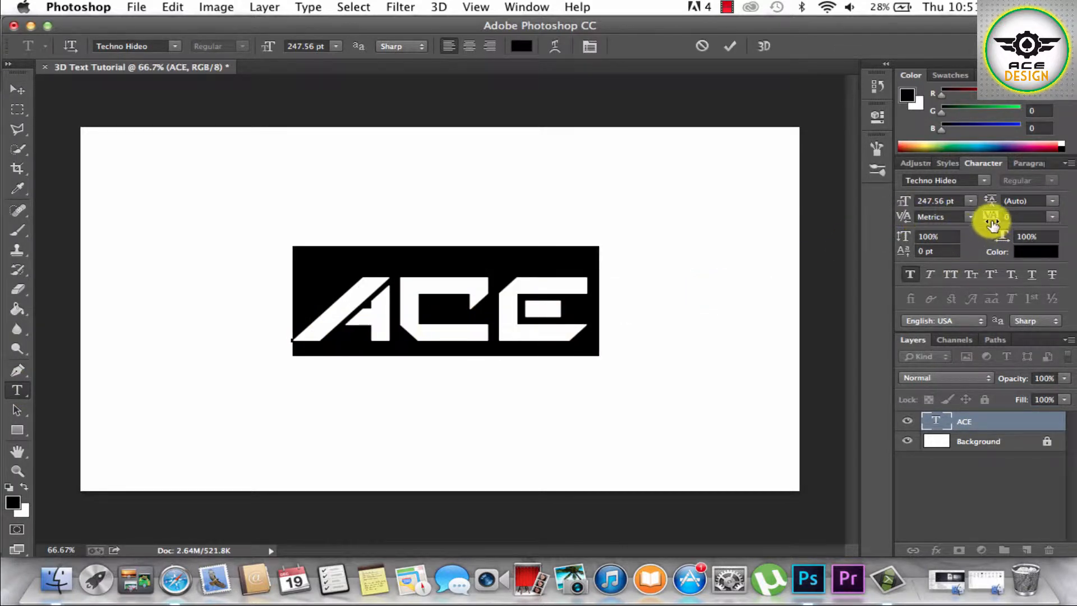
{"action": "left_click", "coordinate": [1052, 216]}
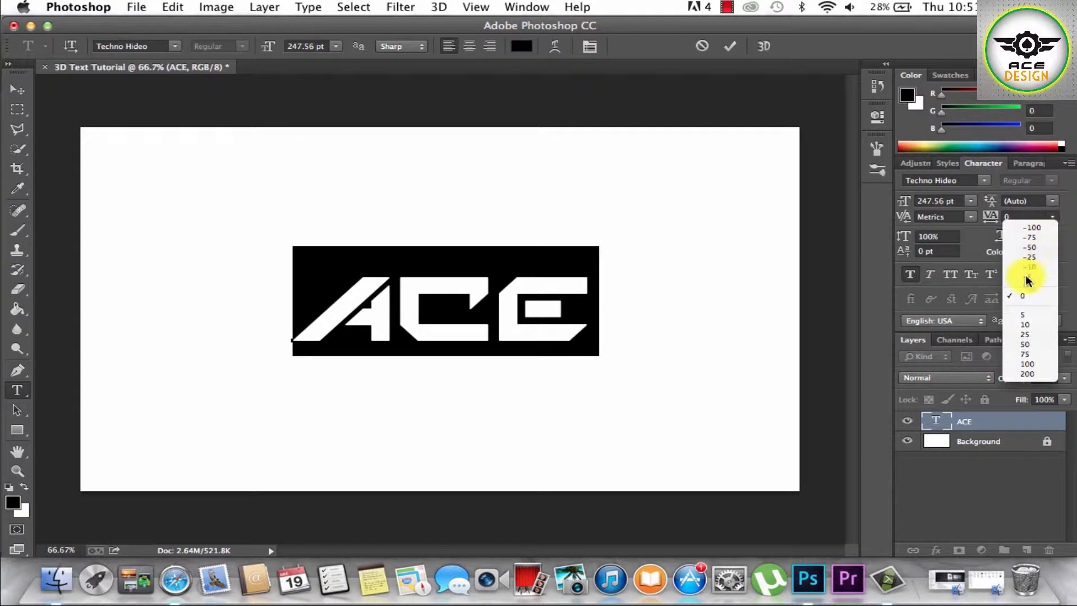
{"action": "left_click", "coordinate": [1027, 344]}
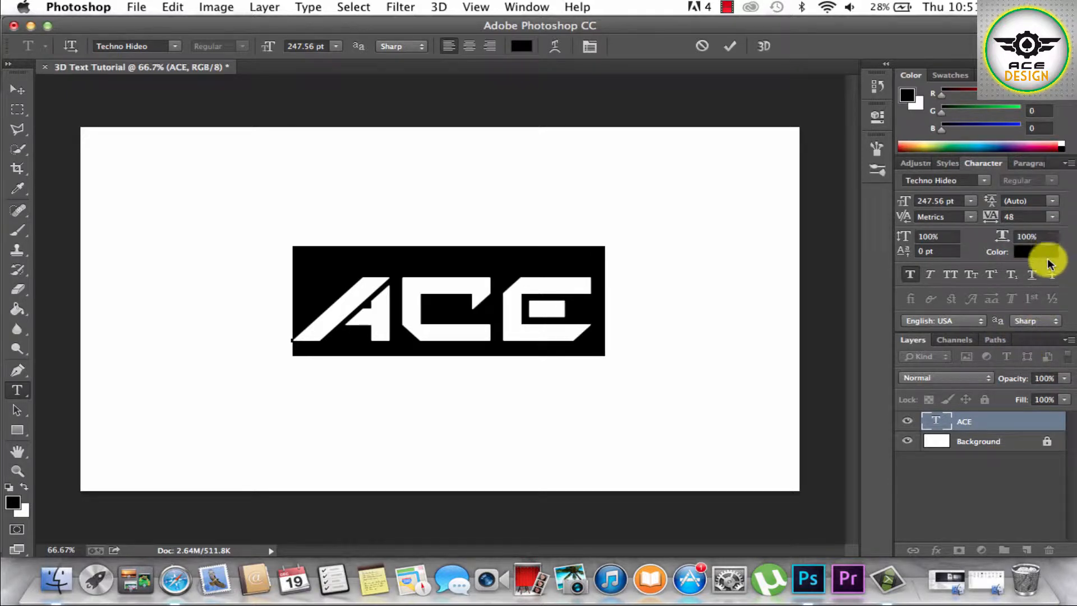
{"action": "left_click", "coordinate": [1052, 216]}
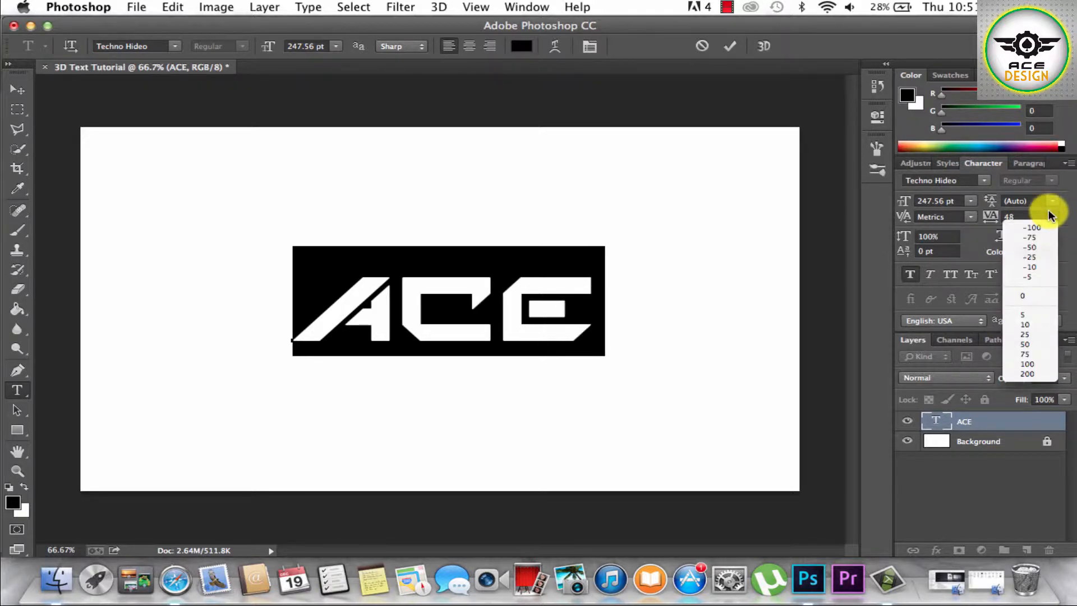
{"action": "left_click", "coordinate": [1015, 369]}
{"action": "left_click", "coordinate": [729, 48]}
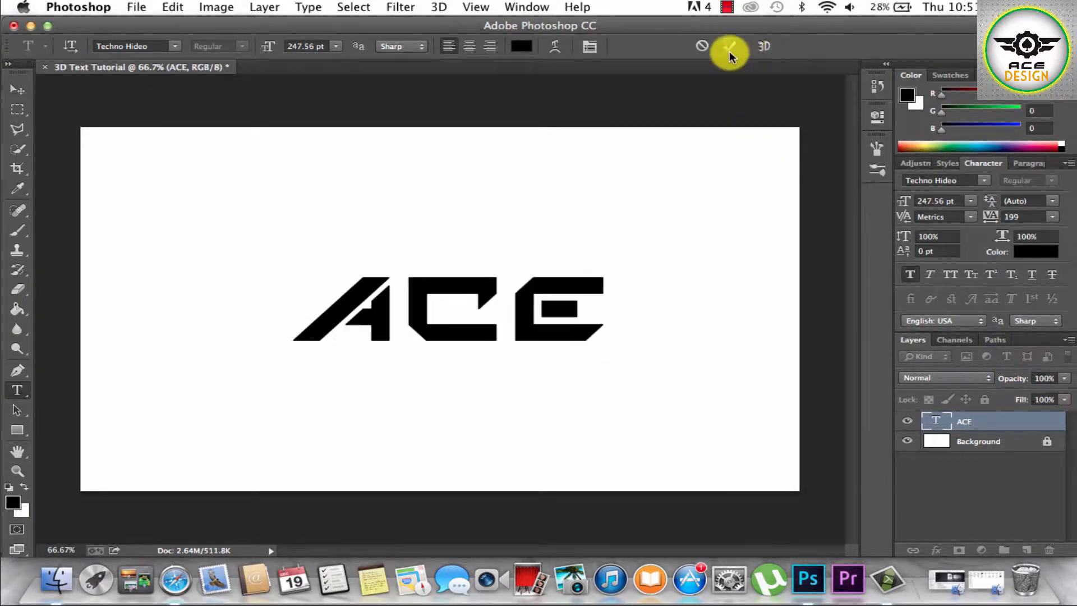
Step: Center the widened ACE text horizontally on the canvas and clear the selection
{"action": "left_click", "coordinate": [25, 89]}
{"action": "key", "text": "super+a"}
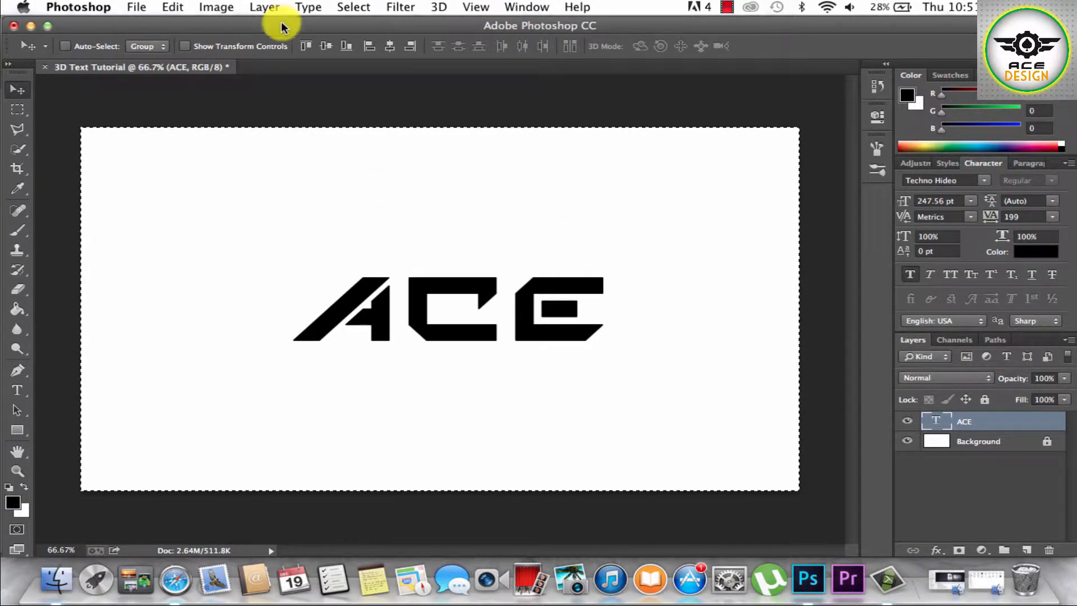
{"action": "left_click", "coordinate": [395, 49]}
{"action": "key", "text": "super+d"}
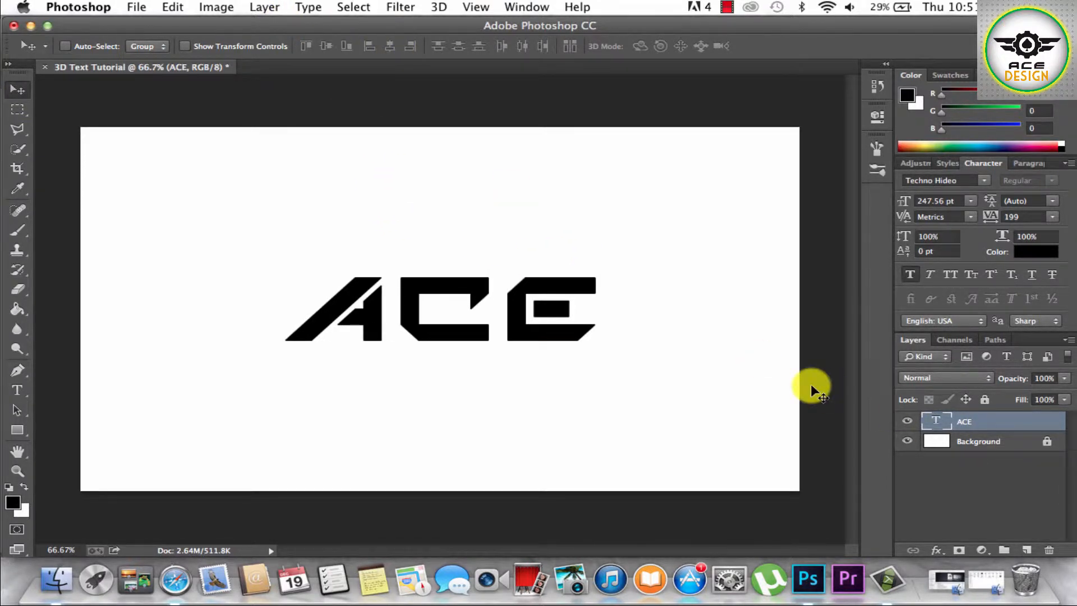
Step: Enlarge the ACE text proportionally to about 112% and shift it back toward the canvas center
{"action": "key", "text": "super+t"}
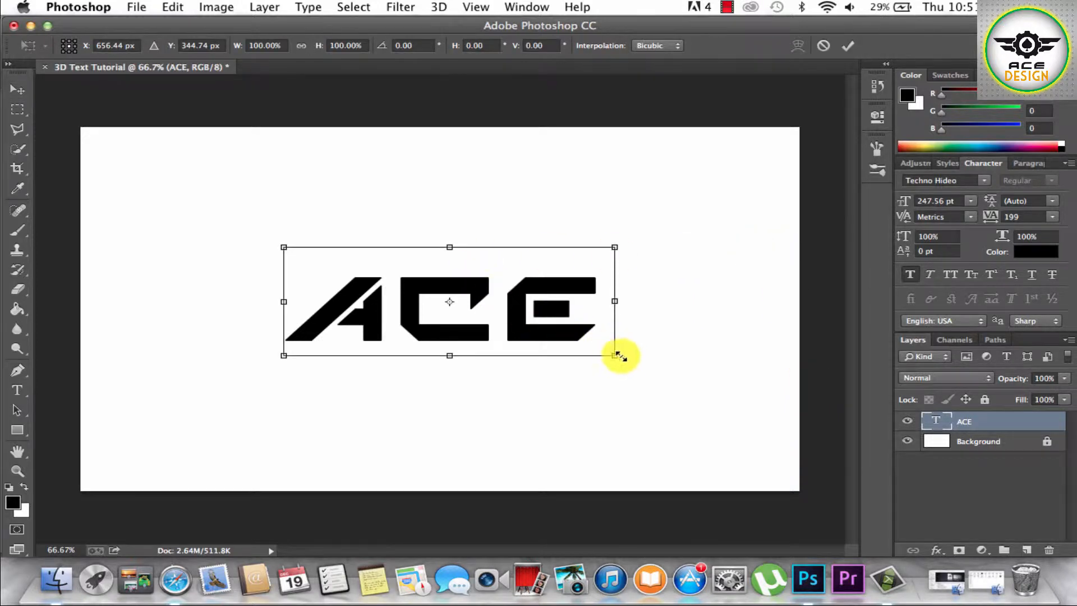
{"action": "left_click_drag", "start_coordinate": [617, 355], "coordinate": [649, 384]}
{"action": "left_click_drag", "start_coordinate": [599, 336], "coordinate": [573, 335]}
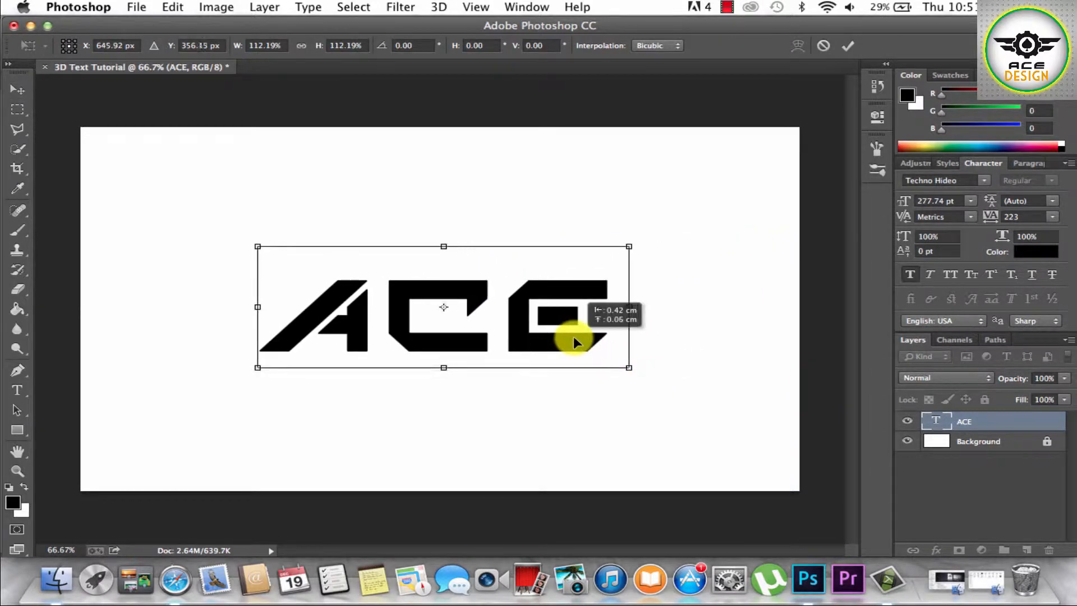
{"action": "key", "text": "Return"}
Step: Center the enlarged ACE text vertically and horizontally on the canvas, and clear the selection
{"action": "key", "text": "super+a"}
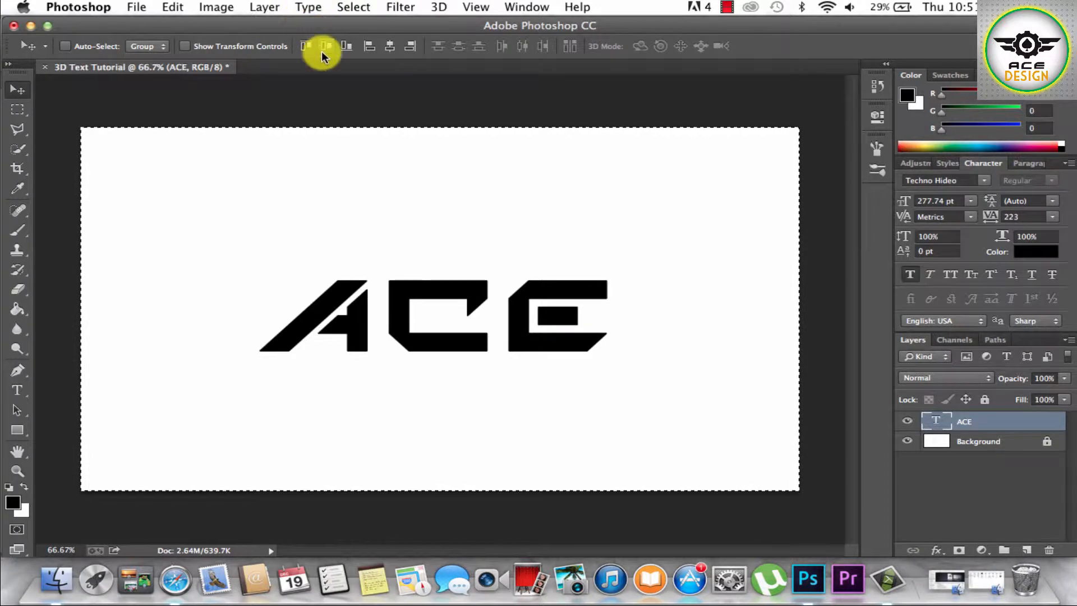
{"action": "left_click", "coordinate": [323, 49]}
{"action": "left_click", "coordinate": [374, 48]}
{"action": "left_click", "coordinate": [384, 47]}
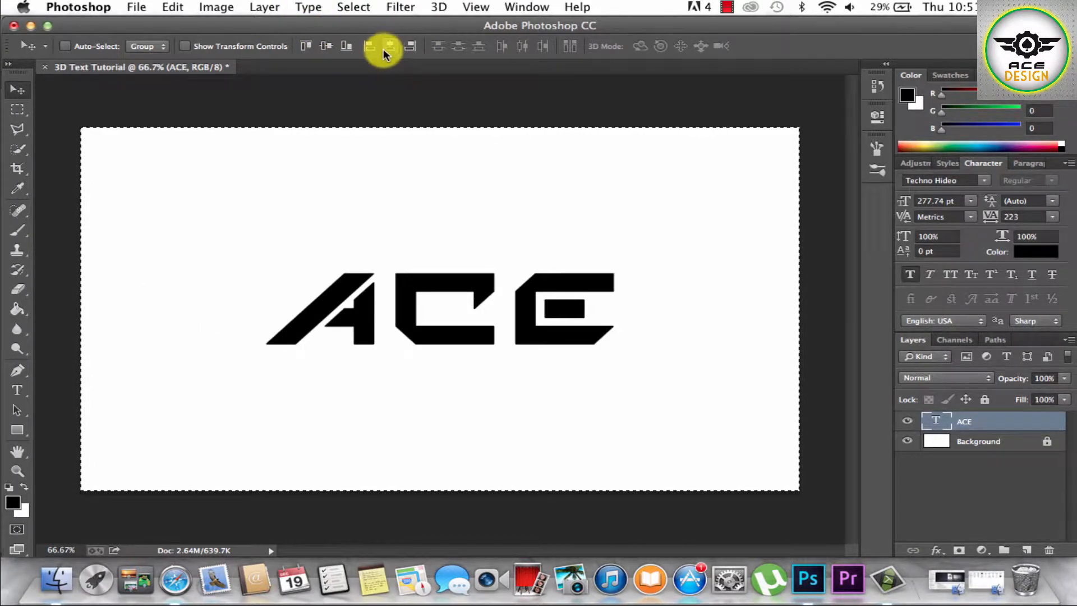
{"action": "key", "text": "super+d"}
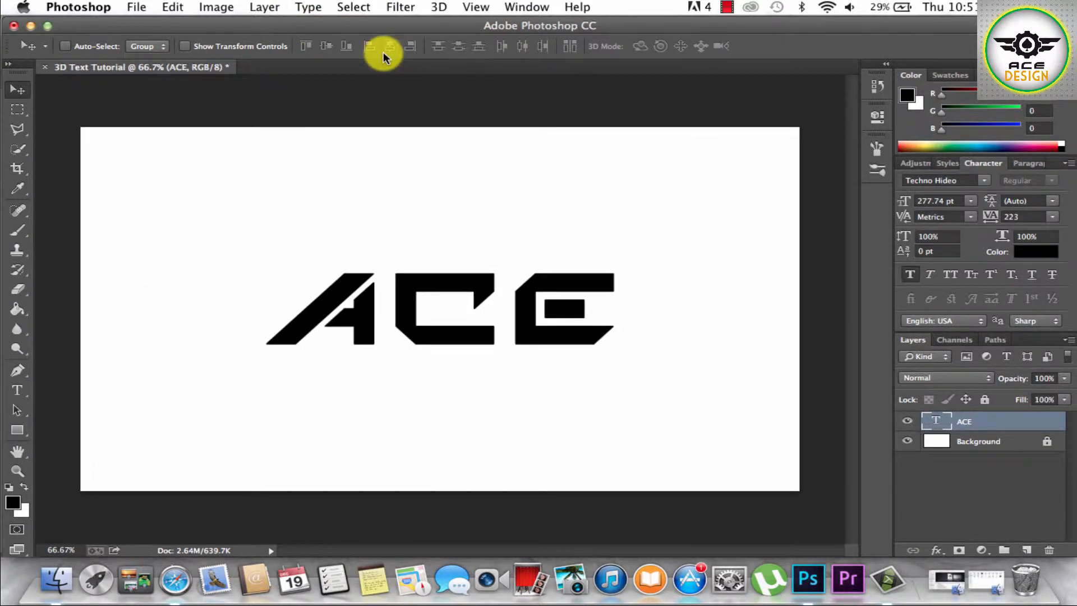
Step: Create a 3D extrusion from the ACE text layer and accept switching to the 3D workspace
{"action": "left_click", "coordinate": [438, 8]}
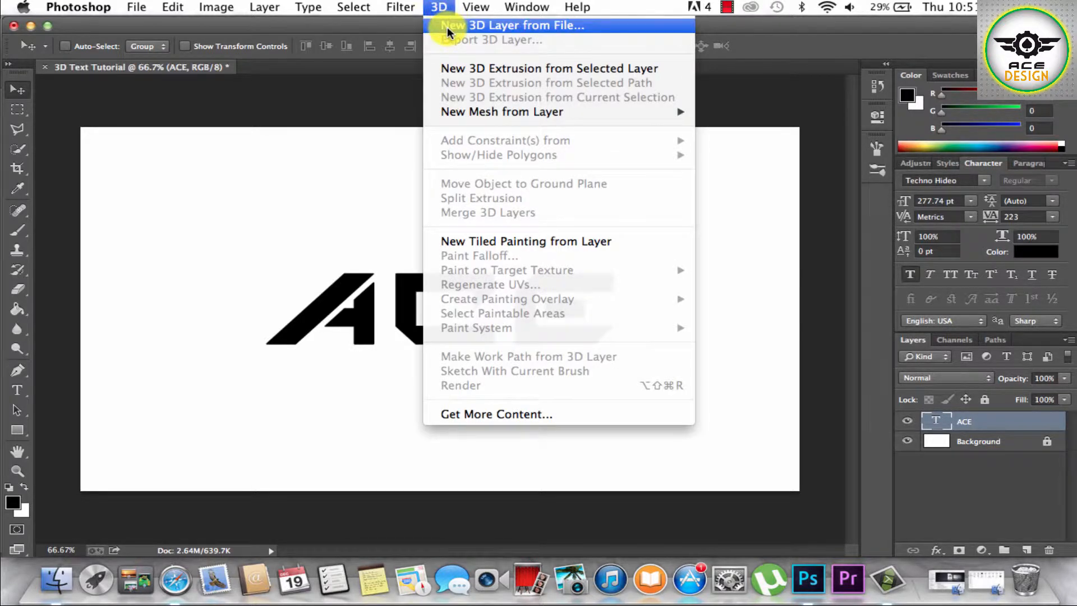
{"action": "left_click", "coordinate": [460, 69]}
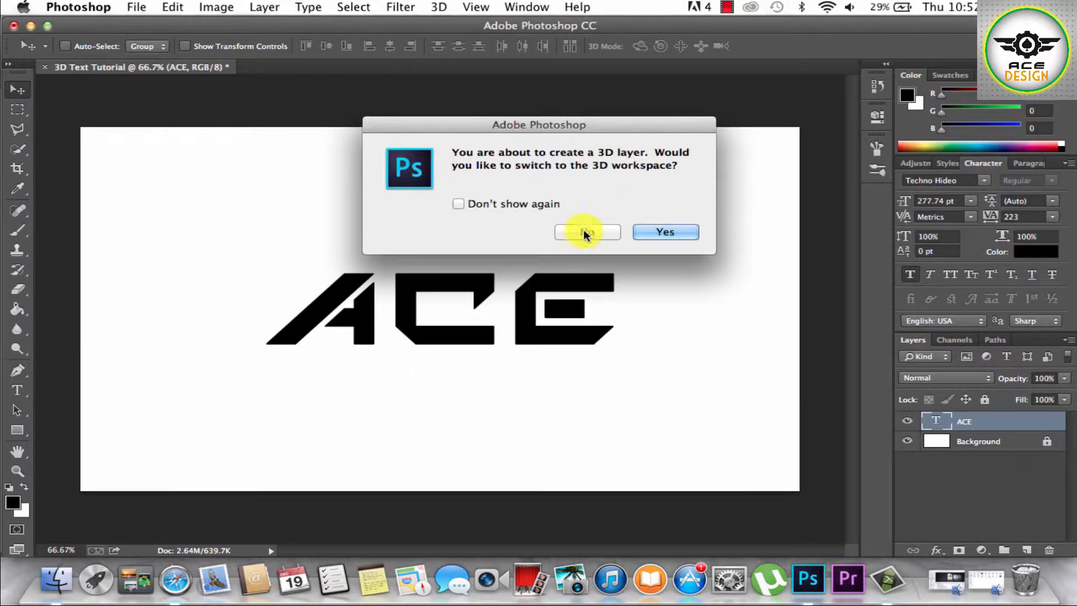
{"action": "left_click", "coordinate": [659, 230]}
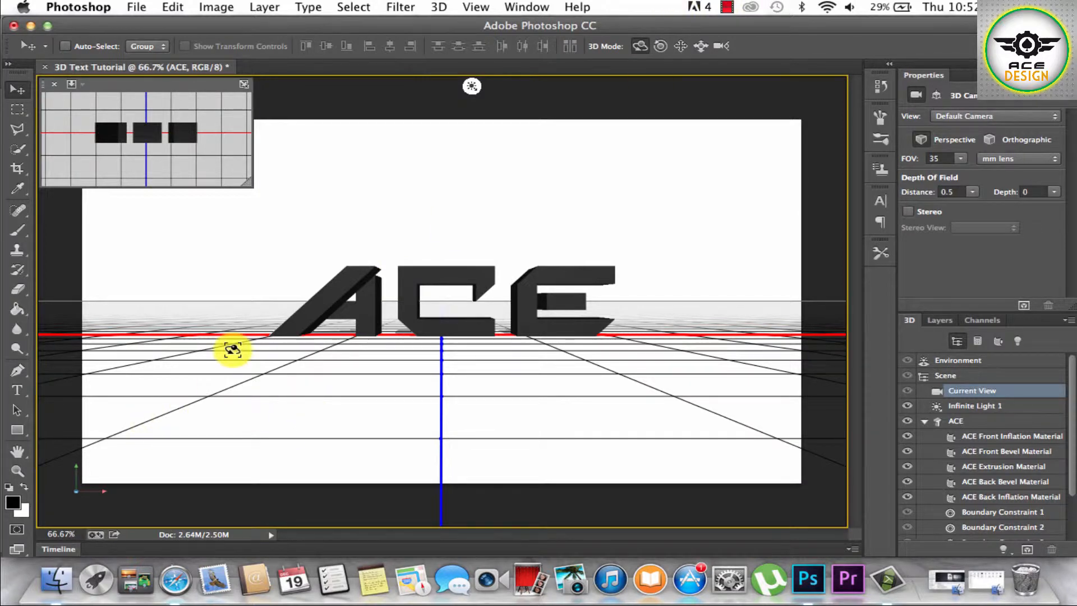
{"action": "left_click", "coordinate": [728, 7]}
{"action": "left_click", "coordinate": [725, 37]}
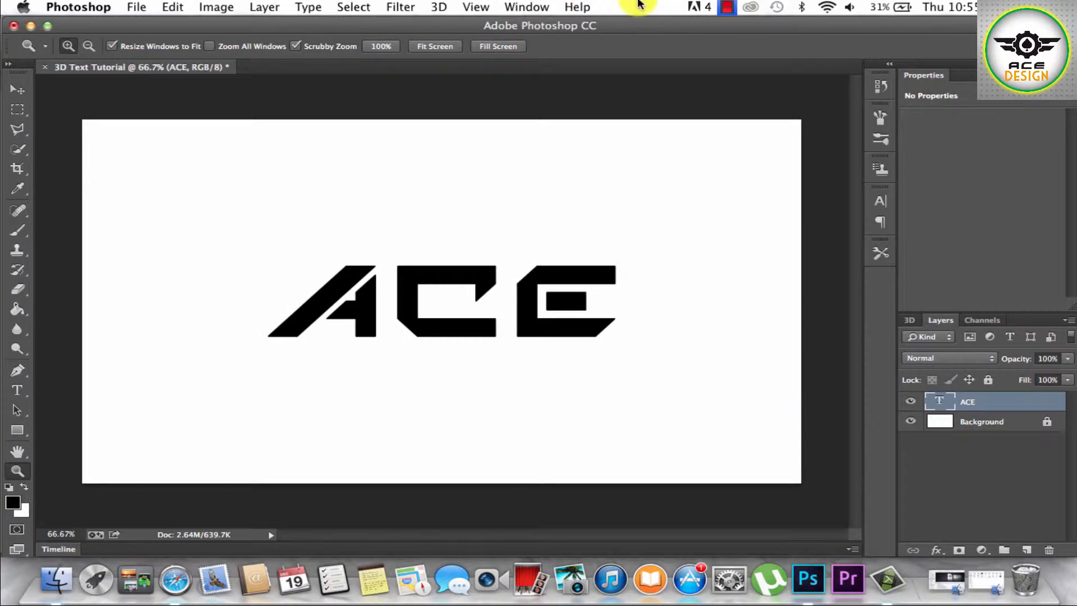
Step: Convert the flat ACE layer into a 3D extrusion again and list the whole scene's elements
{"action": "left_click", "coordinate": [438, 6]}
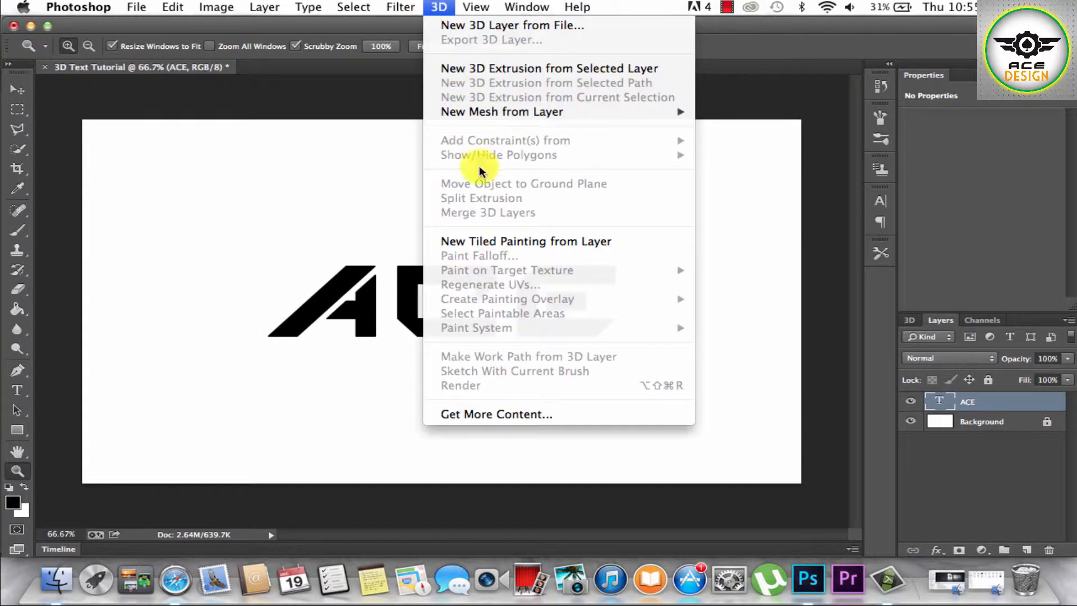
{"action": "left_click", "coordinate": [473, 68]}
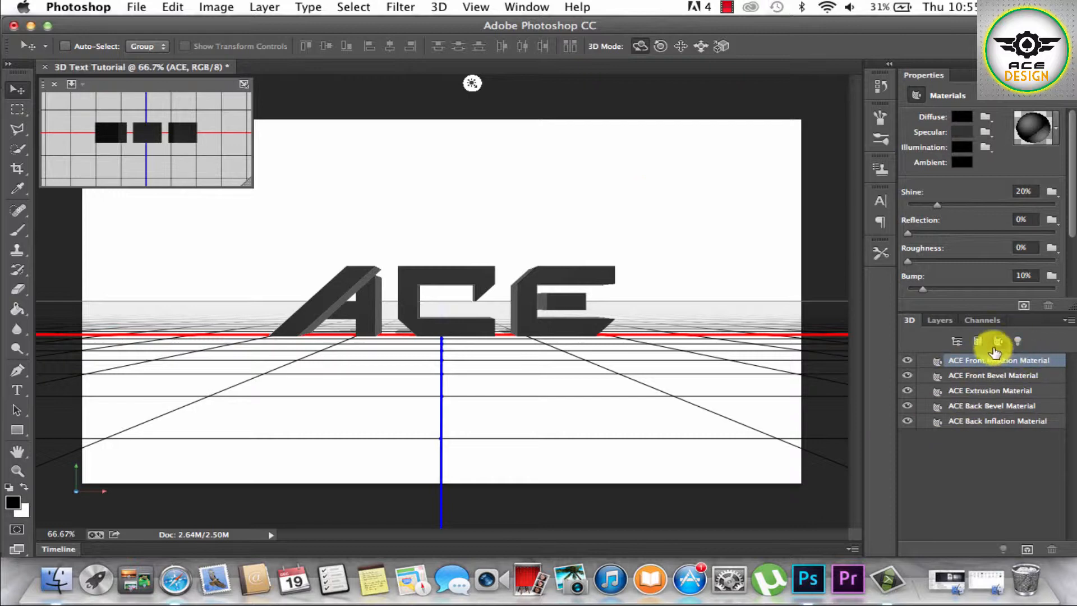
{"action": "left_click", "coordinate": [957, 341]}
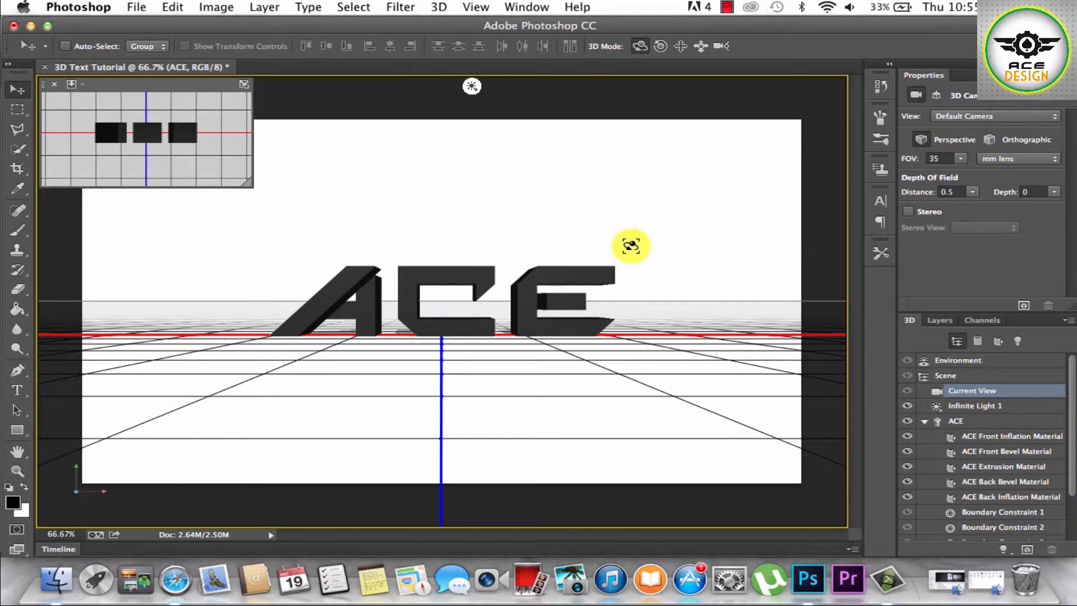
Step: Try orbiting the camera around the extruded ACE text, and undo the view change
{"action": "left_click_drag", "start_coordinate": [629, 246], "coordinate": [651, 232]}
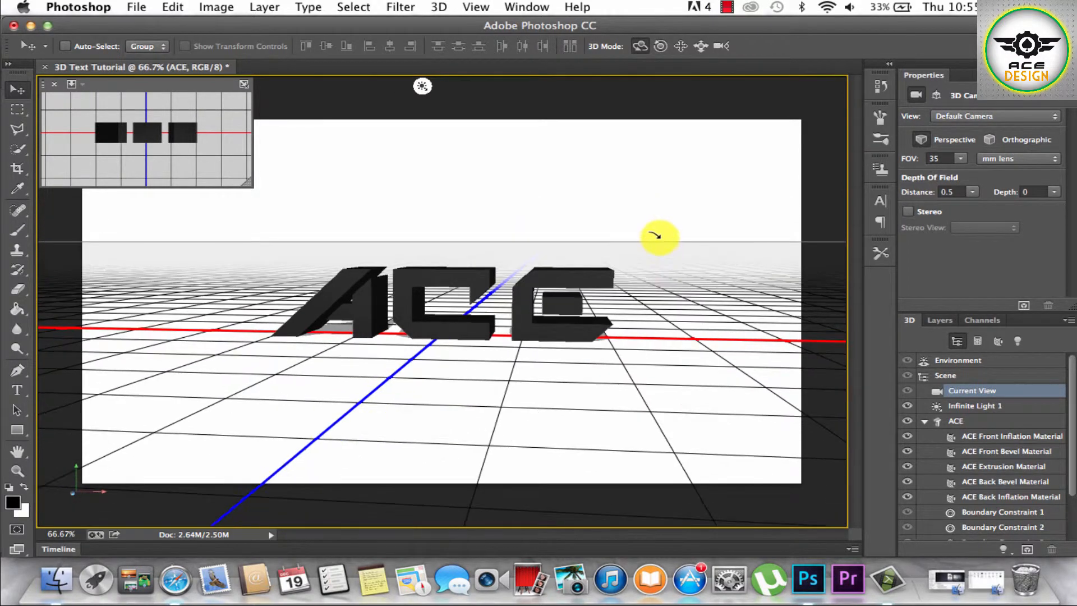
{"action": "left_click_drag", "start_coordinate": [665, 234], "coordinate": [663, 233]}
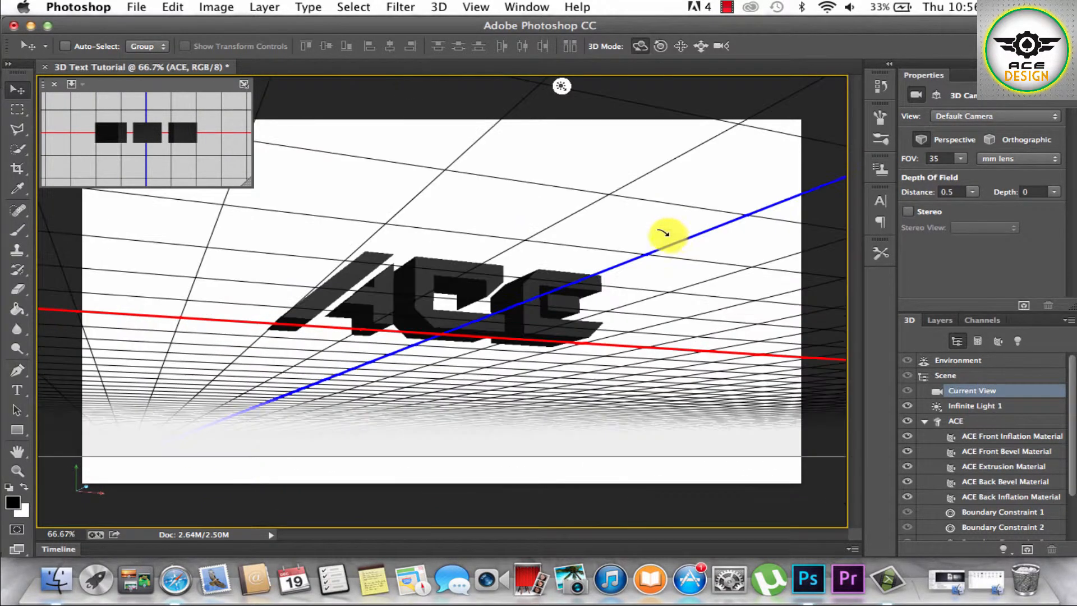
{"action": "key", "text": "super+z"}
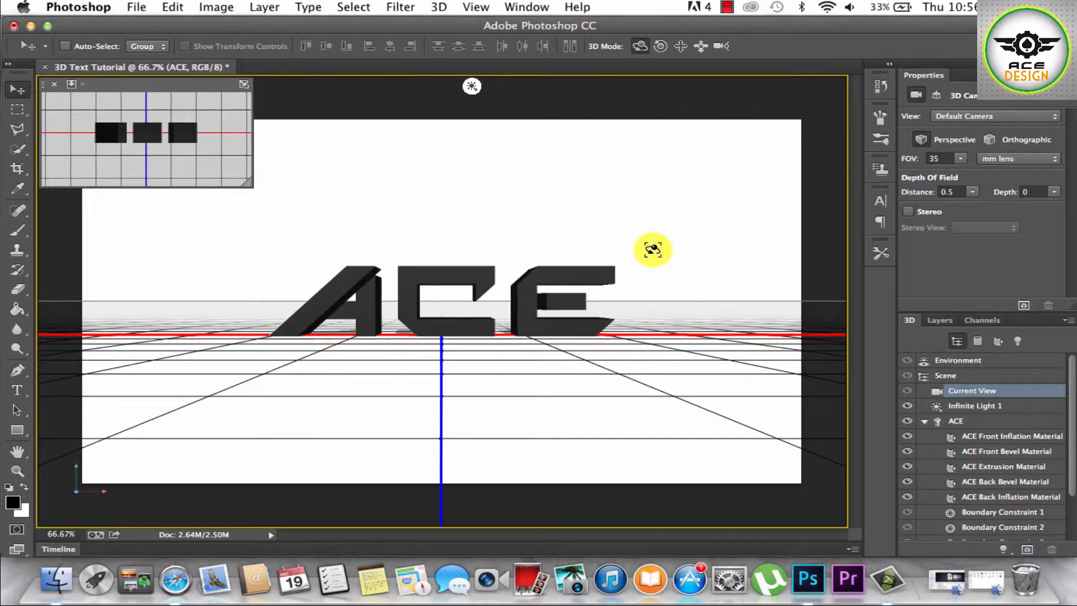
Step: Orbit the camera to an angled view looking slightly down on the ACE text, undoing any further trial orbit
{"action": "left_click_drag", "start_coordinate": [632, 262], "coordinate": [656, 245]}
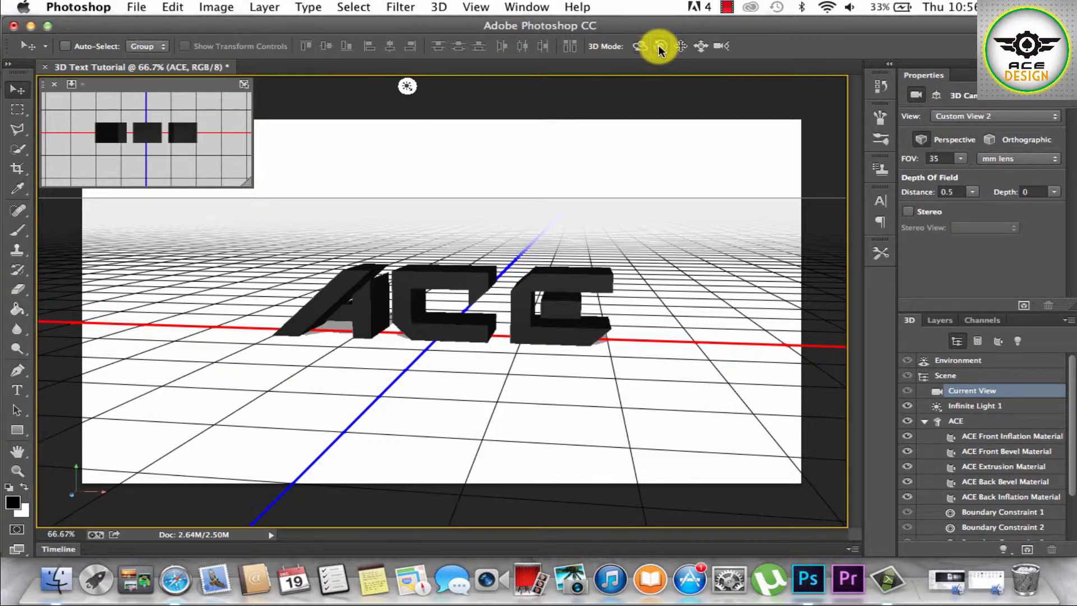
{"action": "left_click", "coordinate": [639, 46]}
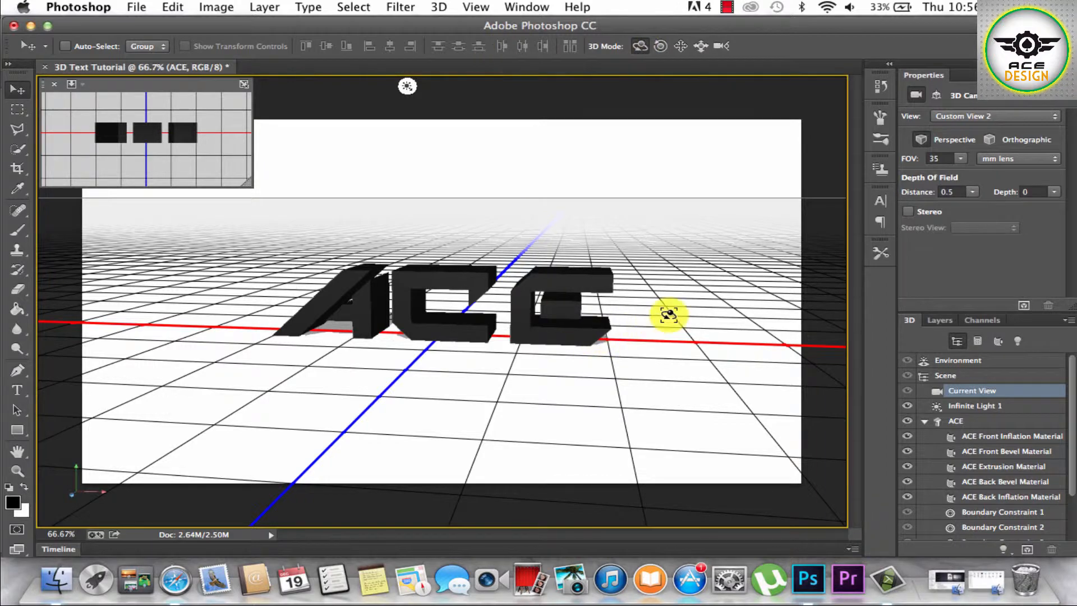
{"action": "left_click_drag", "start_coordinate": [669, 314], "coordinate": [685, 173]}
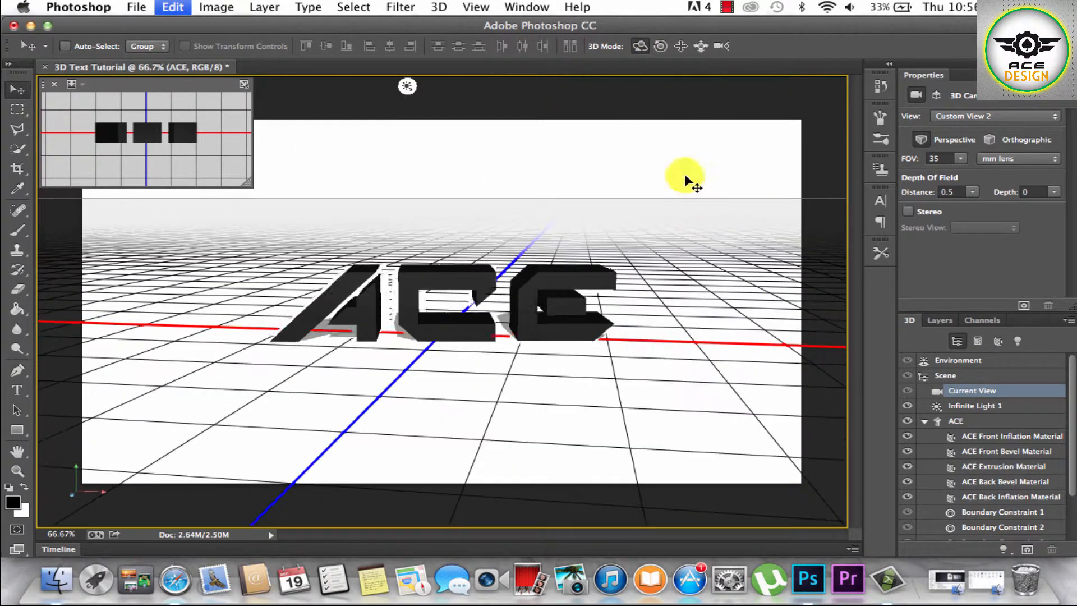
Step: Try rolling the 3D camera and panning it across the scene, undoing each change
{"action": "left_click", "coordinate": [660, 46]}
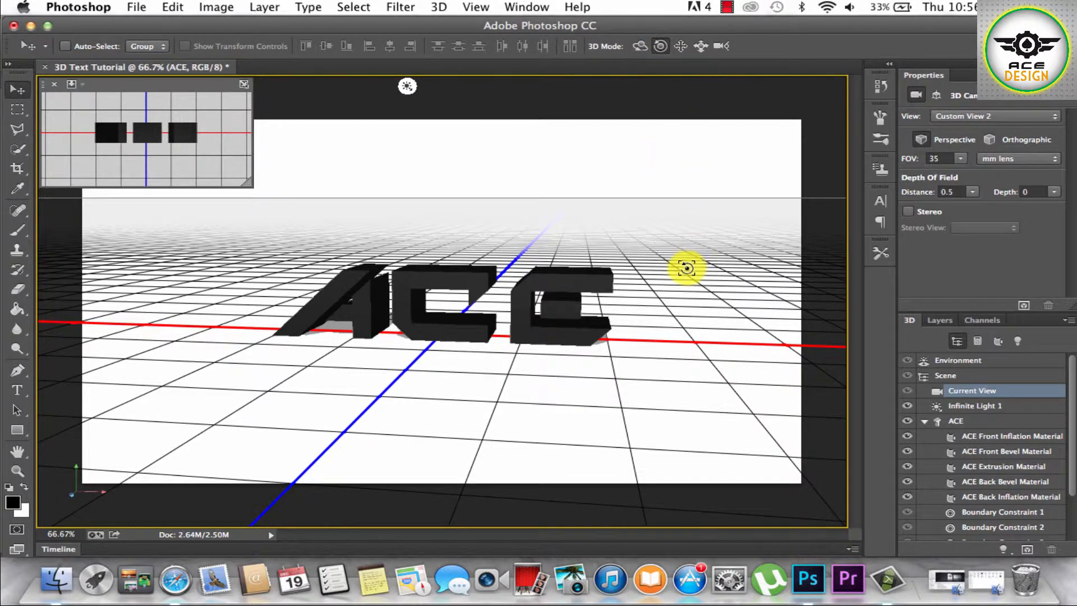
{"action": "left_click_drag", "start_coordinate": [685, 264], "coordinate": [506, 440]}
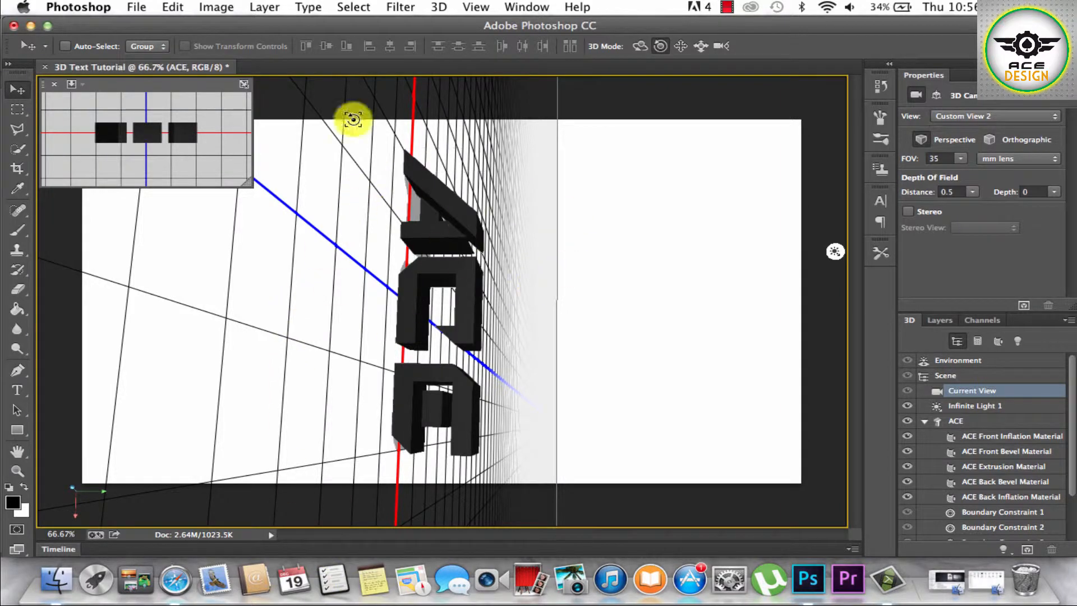
{"action": "key", "text": "super+z"}
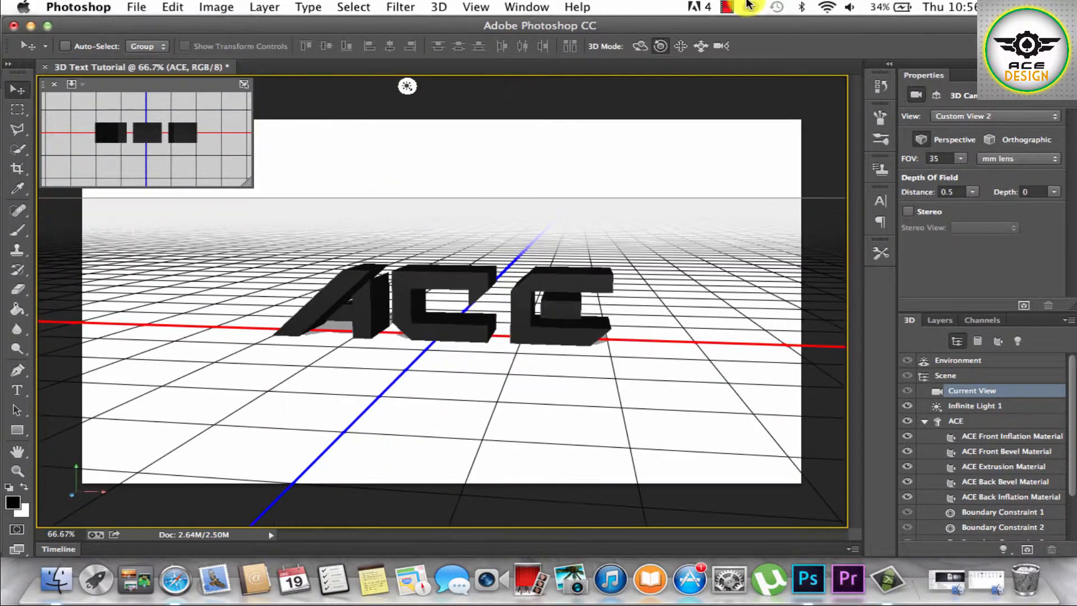
{"action": "left_click", "coordinate": [680, 46]}
{"action": "mouse_move", "coordinate": [710, 234]}
{"action": "left_mouse_down"}
{"action": "mouse_move", "coordinate": [613, 247]}
{"action": "mouse_move", "coordinate": [777, 158]}
{"action": "mouse_move", "coordinate": [624, 274]}
{"action": "mouse_move", "coordinate": [699, 252]}
{"action": "mouse_move", "coordinate": [702, 242]}
{"action": "left_mouse_up"}
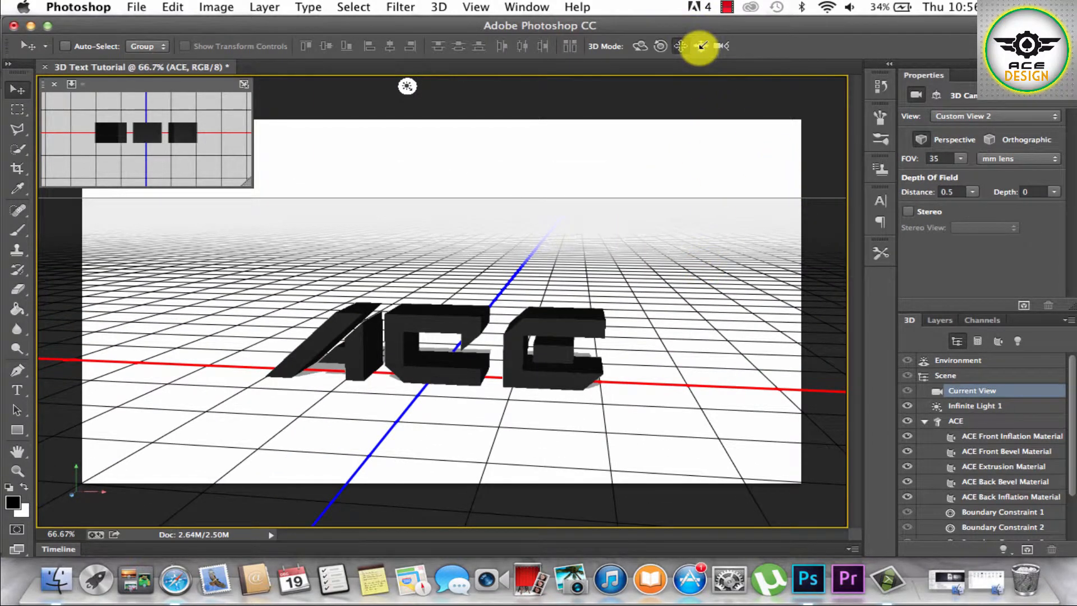
{"action": "key", "text": "super+z"}
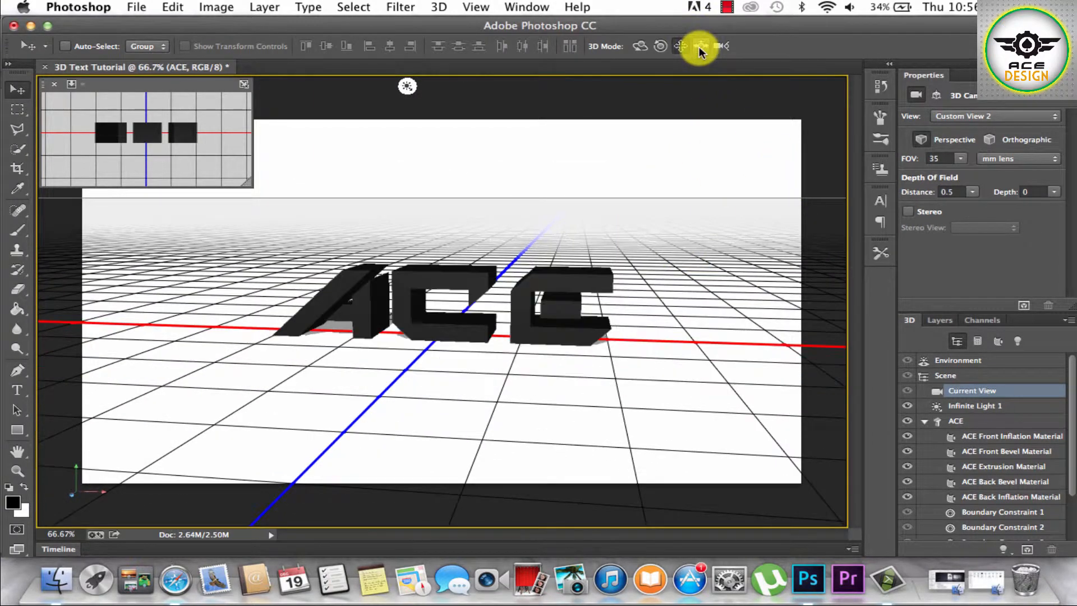
Step: Slide and zoom the 3D camera so the ACE text appears larger and nearer within the canvas
{"action": "left_click", "coordinate": [700, 46]}
{"action": "left_click_drag", "start_coordinate": [616, 278], "coordinate": [650, 326]}
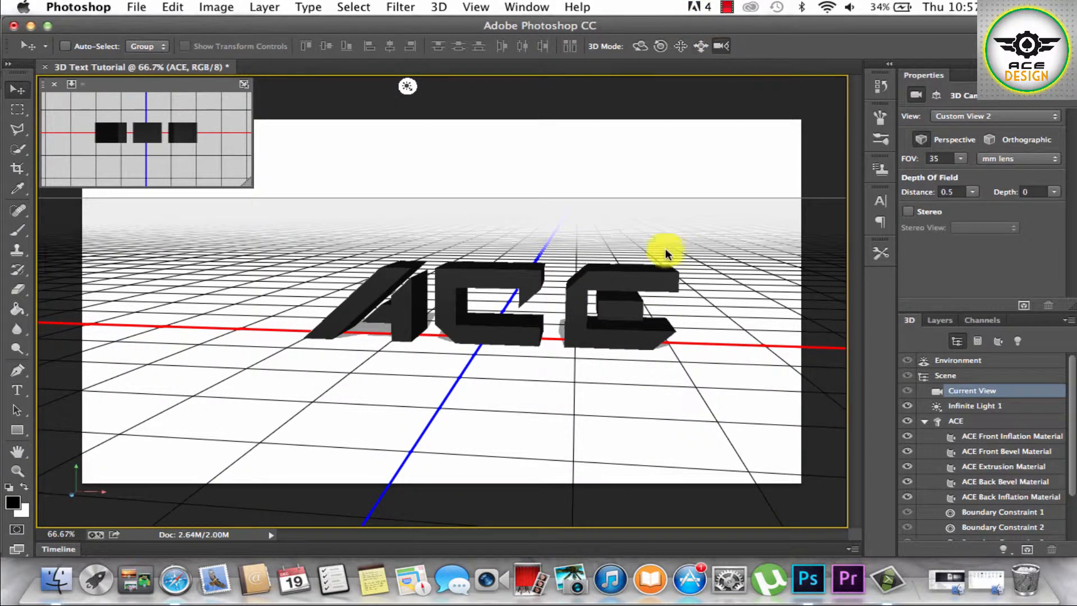
{"action": "left_click_drag", "start_coordinate": [666, 253], "coordinate": [520, 223]}
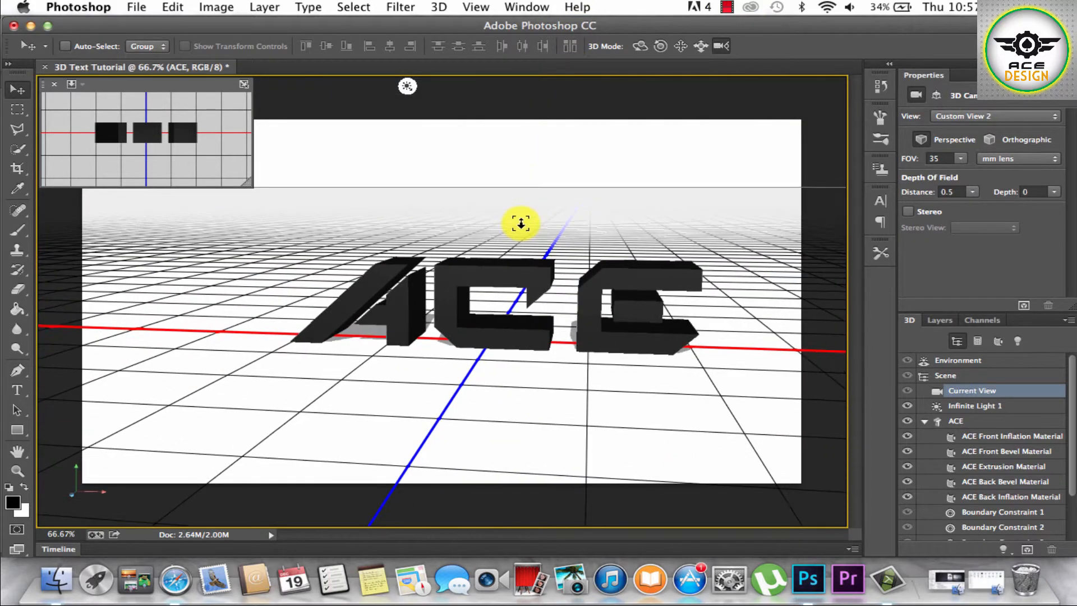
{"action": "left_click", "coordinate": [700, 46]}
{"action": "mouse_move", "coordinate": [673, 187]}
{"action": "left_mouse_down"}
{"action": "mouse_move", "coordinate": [654, 182]}
{"action": "mouse_move", "coordinate": [679, 184]}
{"action": "left_mouse_up"}
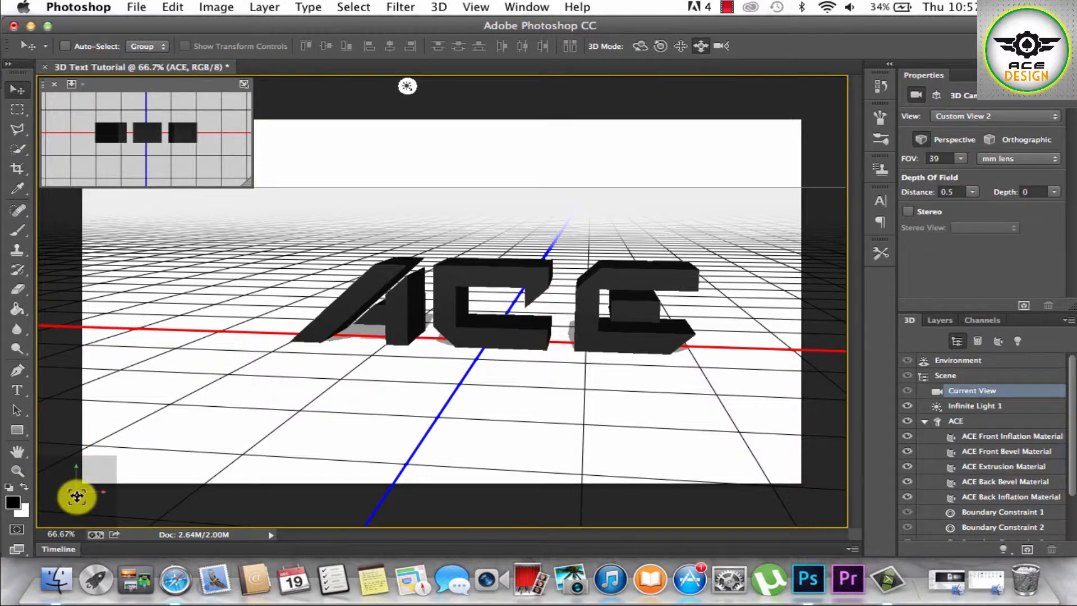
{"action": "mouse_move", "coordinate": [76, 495]}
{"action": "left_mouse_down"}
{"action": "mouse_move", "coordinate": [96, 505]}
{"action": "mouse_move", "coordinate": [76, 501]}
{"action": "left_mouse_up"}
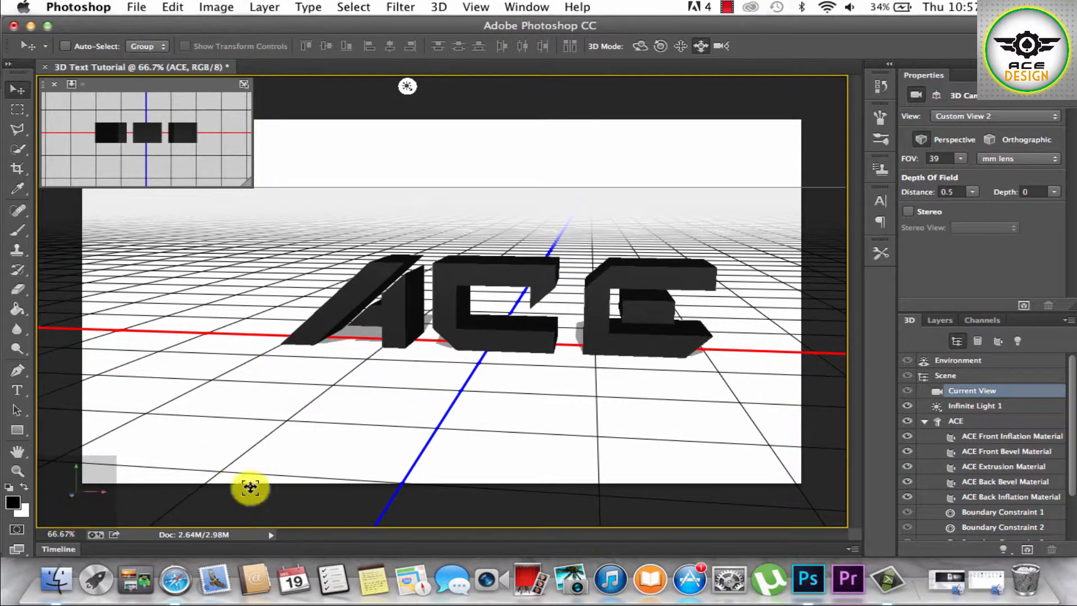
Step: Select the ACE mesh and try its Catch Shadows and Invisible options, restoring Catch Shadows on and Invisible off
{"action": "left_click", "coordinate": [980, 339]}
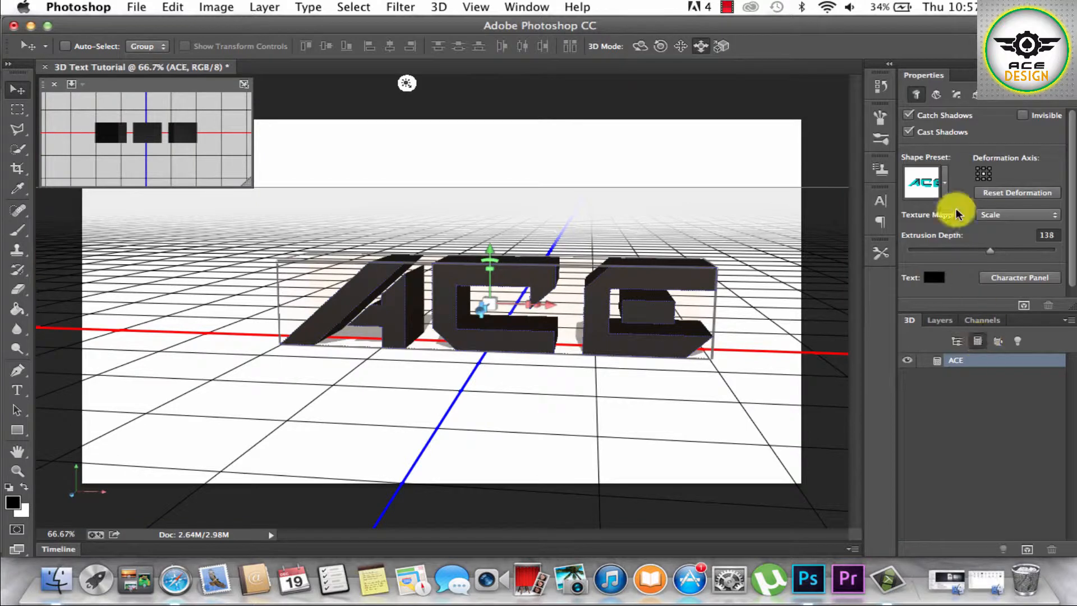
{"action": "left_click", "coordinate": [908, 115]}
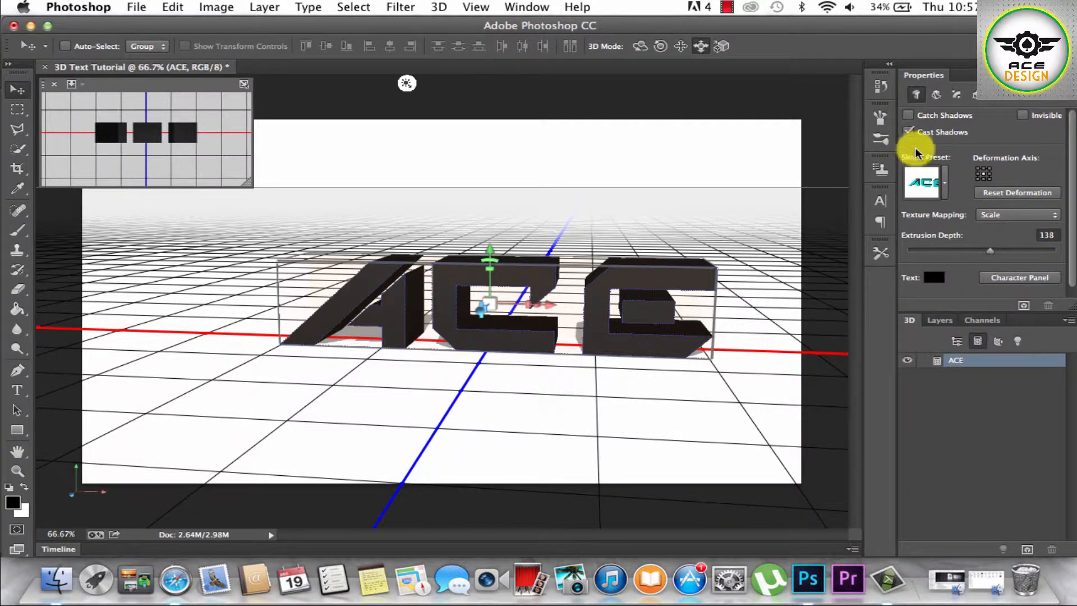
{"action": "left_click", "coordinate": [671, 116]}
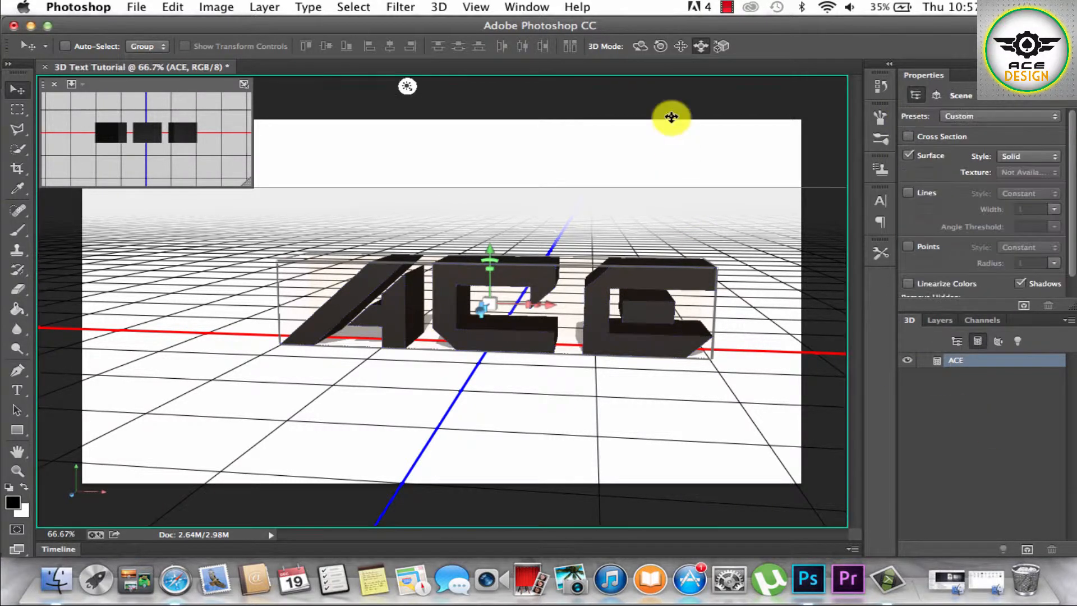
{"action": "left_click", "coordinate": [667, 99]}
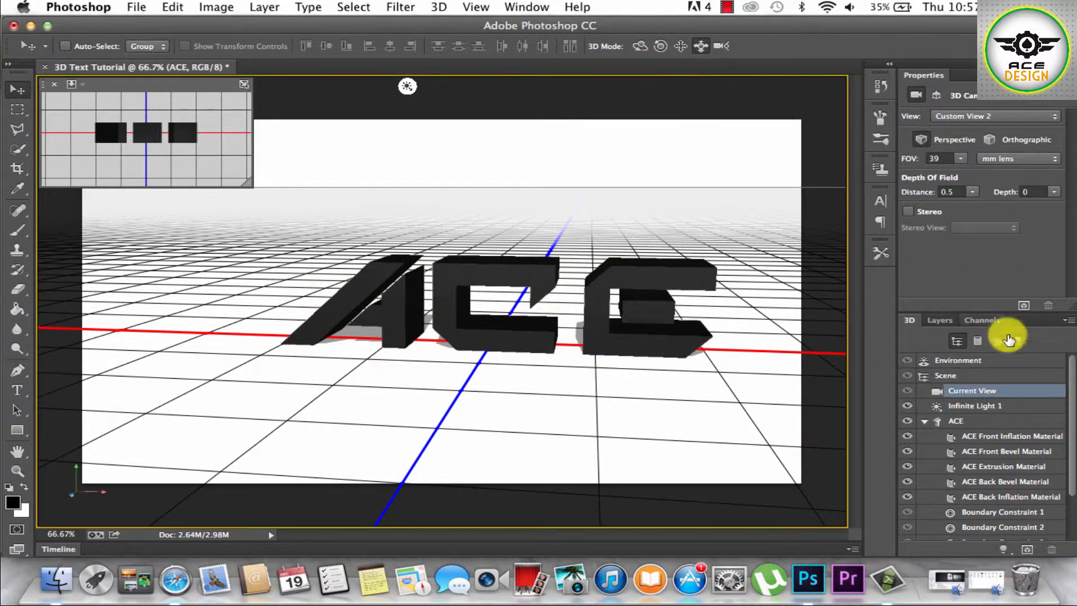
{"action": "left_click", "coordinate": [977, 341]}
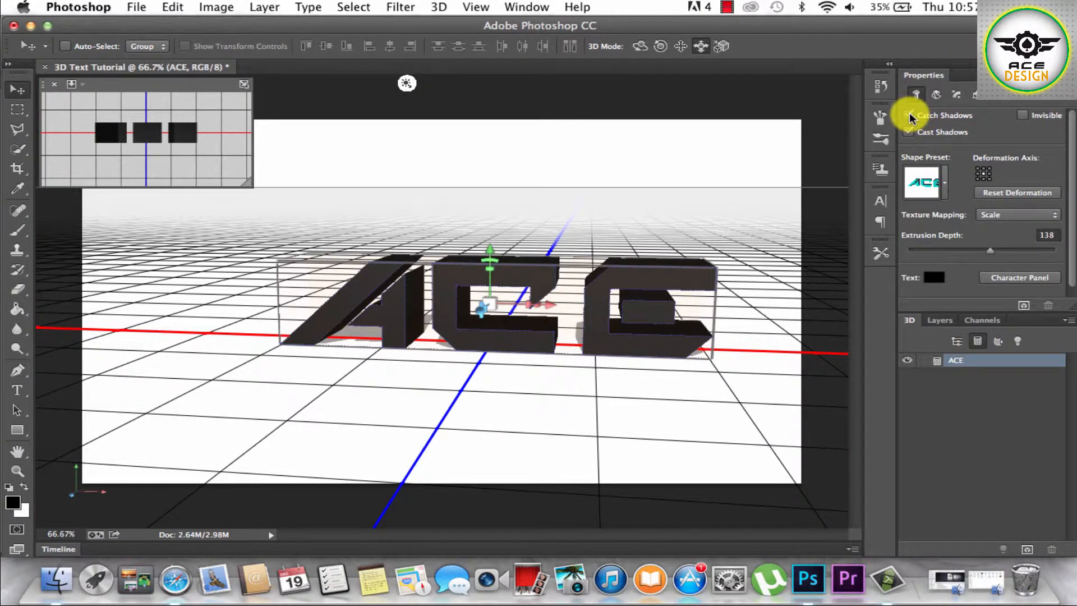
{"action": "left_click", "coordinate": [1022, 115]}
{"action": "left_click", "coordinate": [1022, 115]}
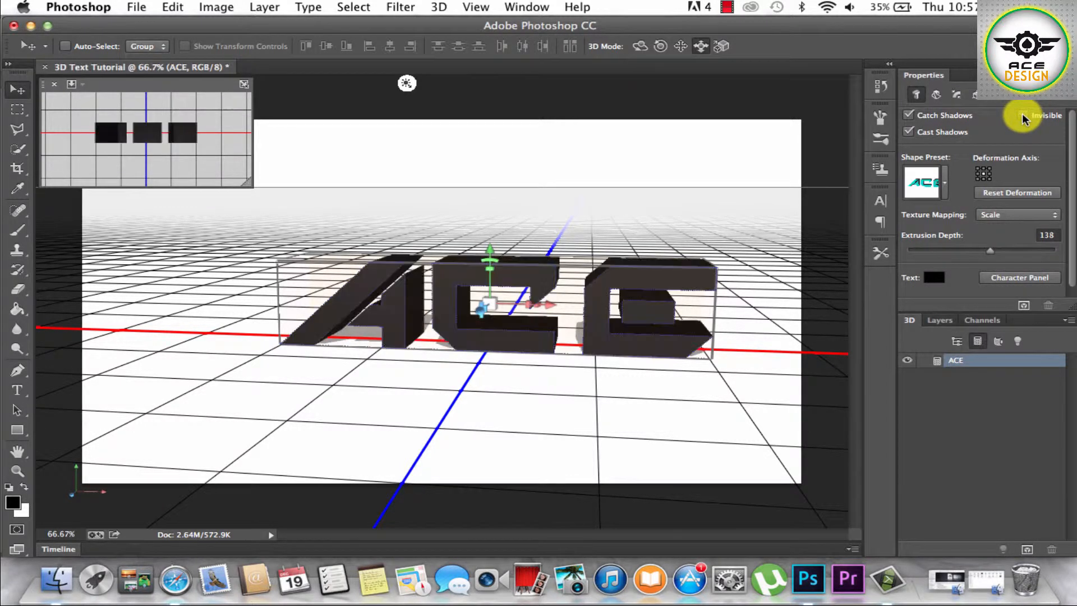
Step: Browse the shape presets, apply the third one with beveled edges to the ACE mesh, and return to the scene
{"action": "left_click", "coordinate": [945, 184]}
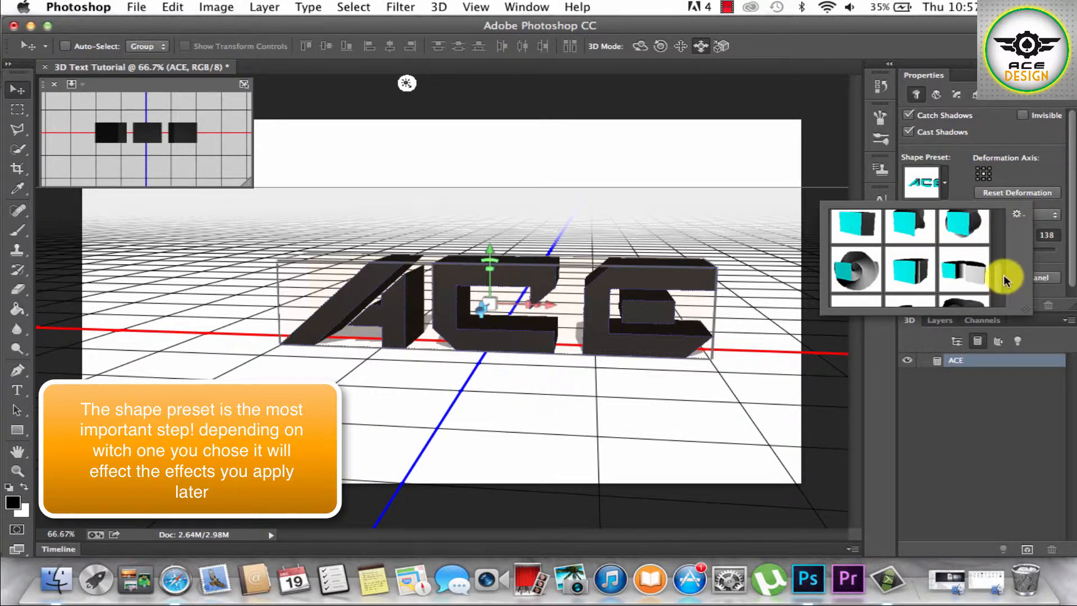
{"action": "left_click_drag", "start_coordinate": [1002, 275], "coordinate": [981, 213]}
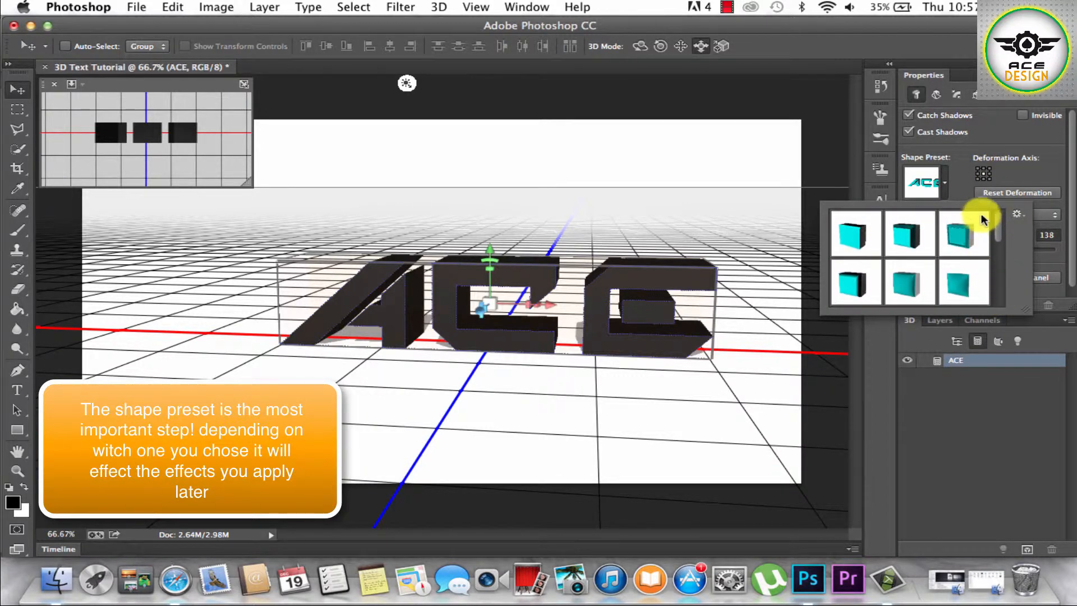
{"action": "left_click", "coordinate": [963, 245]}
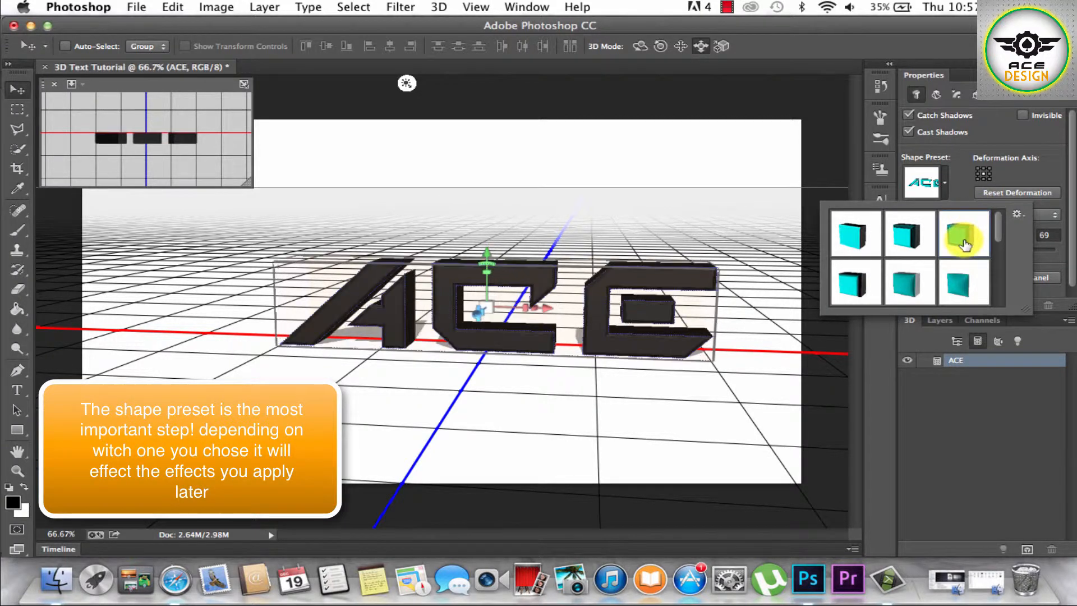
{"action": "left_click", "coordinate": [913, 421]}
{"action": "left_click", "coordinate": [726, 82]}
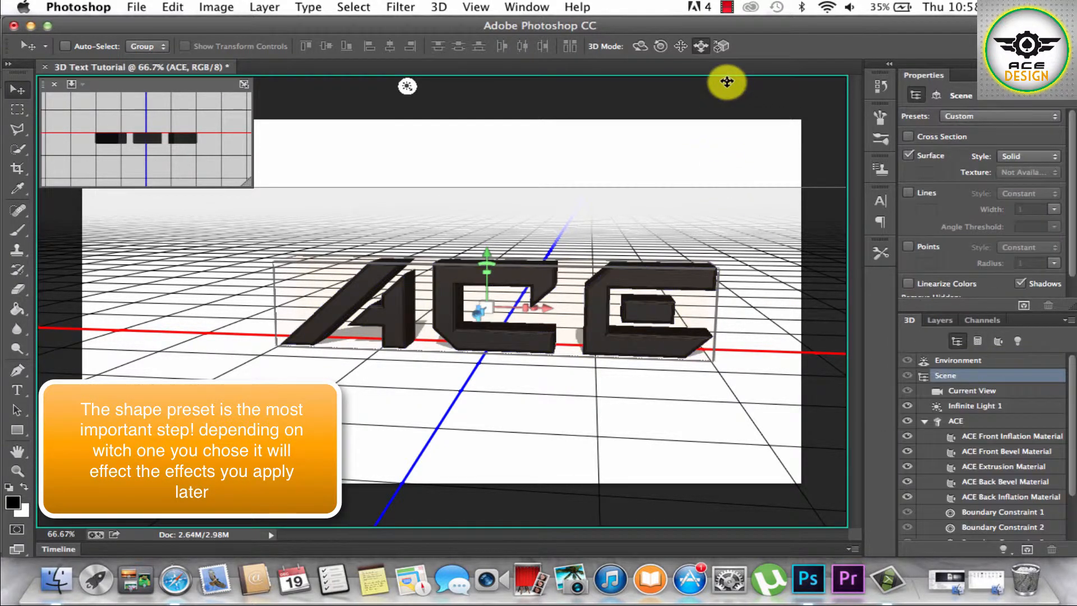
Step: Review the properties of the current camera view and the infinite light, finishing with the ACE mesh selected
{"action": "left_click", "coordinate": [977, 422]}
{"action": "left_click", "coordinate": [973, 390]}
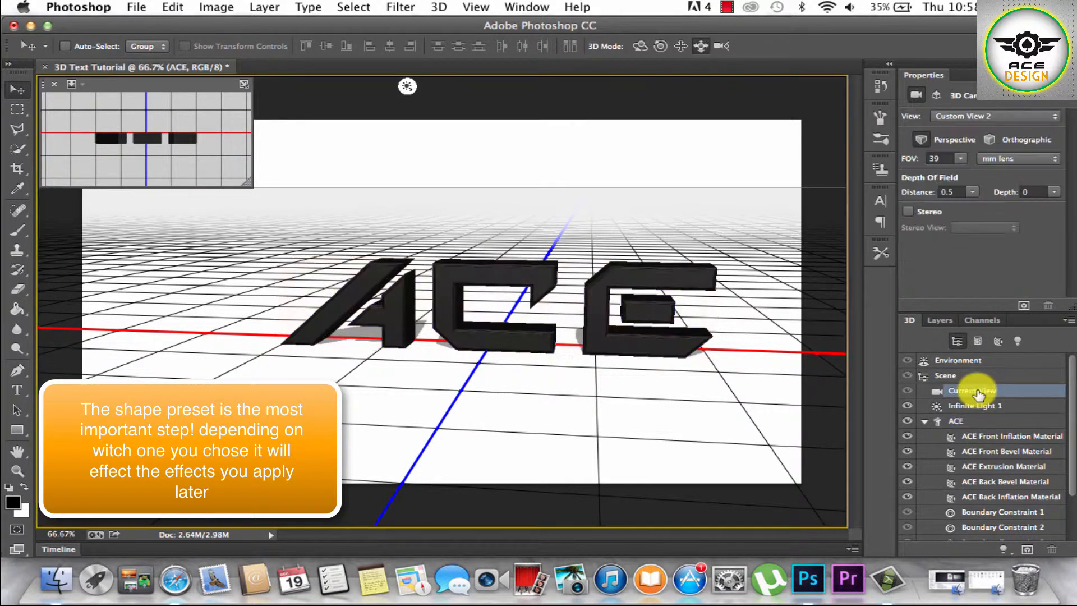
{"action": "left_click", "coordinate": [976, 421]}
{"action": "left_click", "coordinate": [974, 405]}
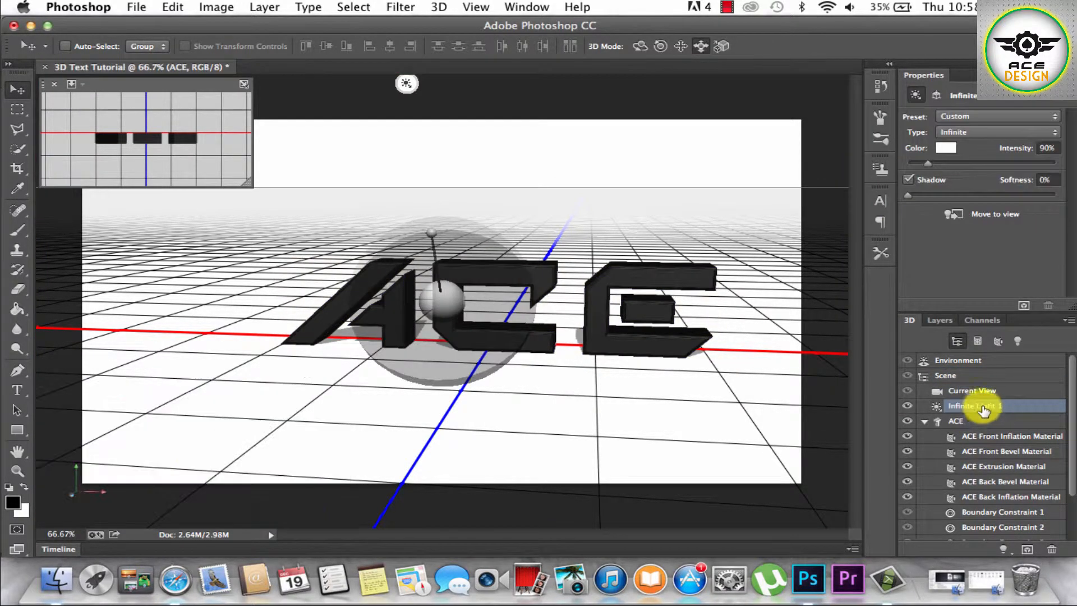
{"action": "left_click", "coordinate": [977, 422]}
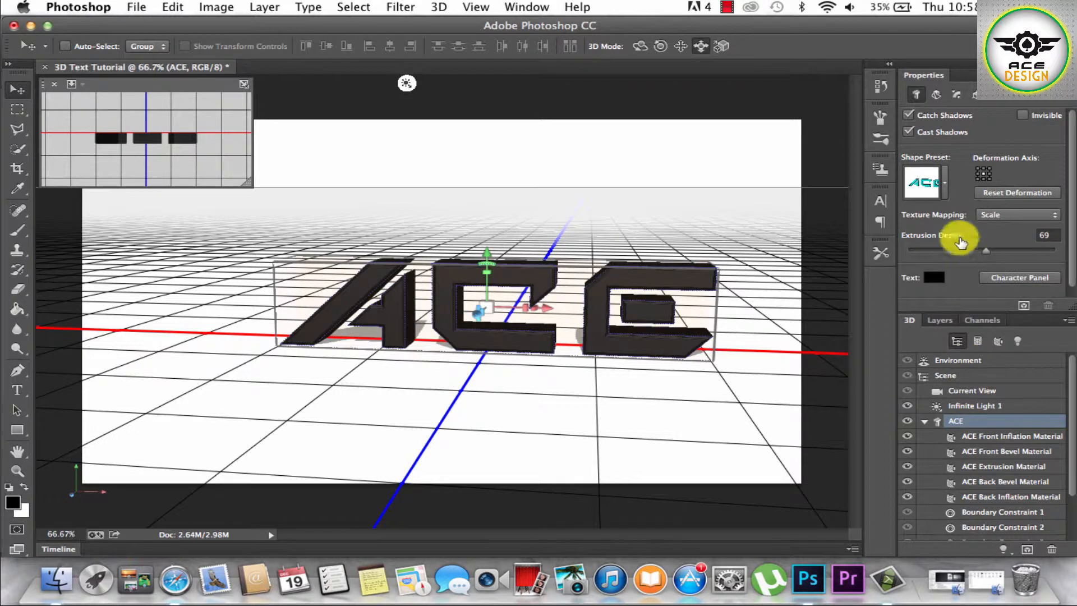
Step: Try other shape presets on the ACE mesh, including the flat inflated one, and return to the third, beveled preset
{"action": "left_click", "coordinate": [946, 182]}
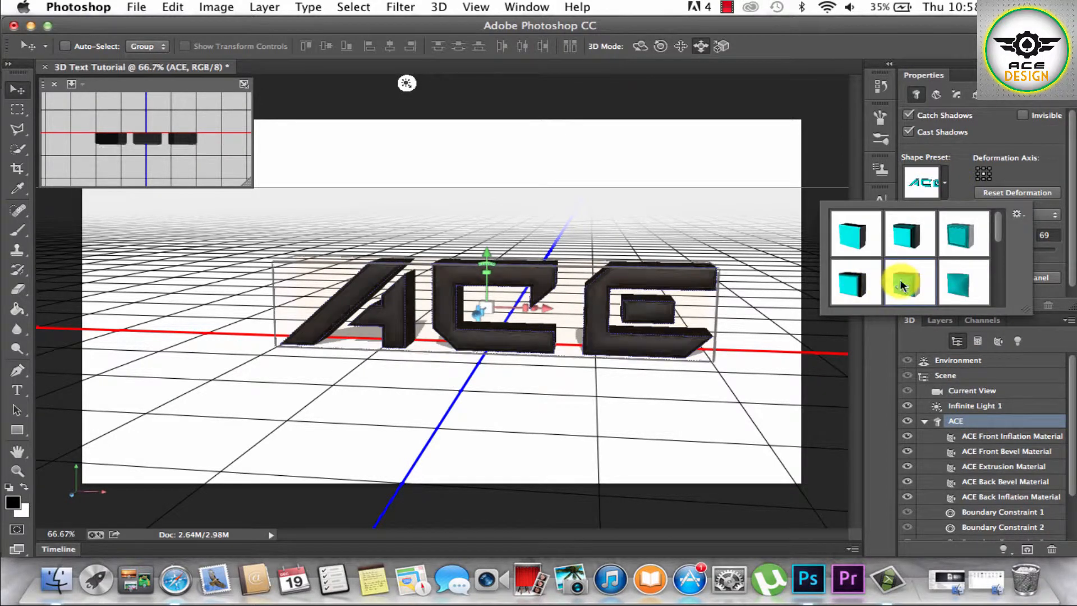
{"action": "left_click", "coordinate": [850, 282]}
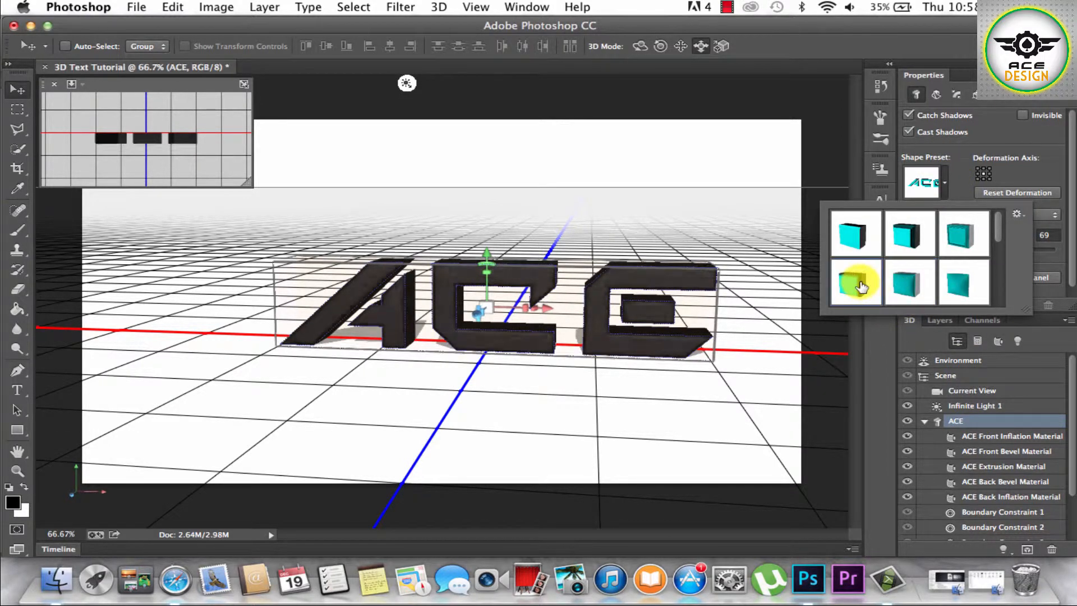
{"action": "left_click", "coordinate": [946, 288]}
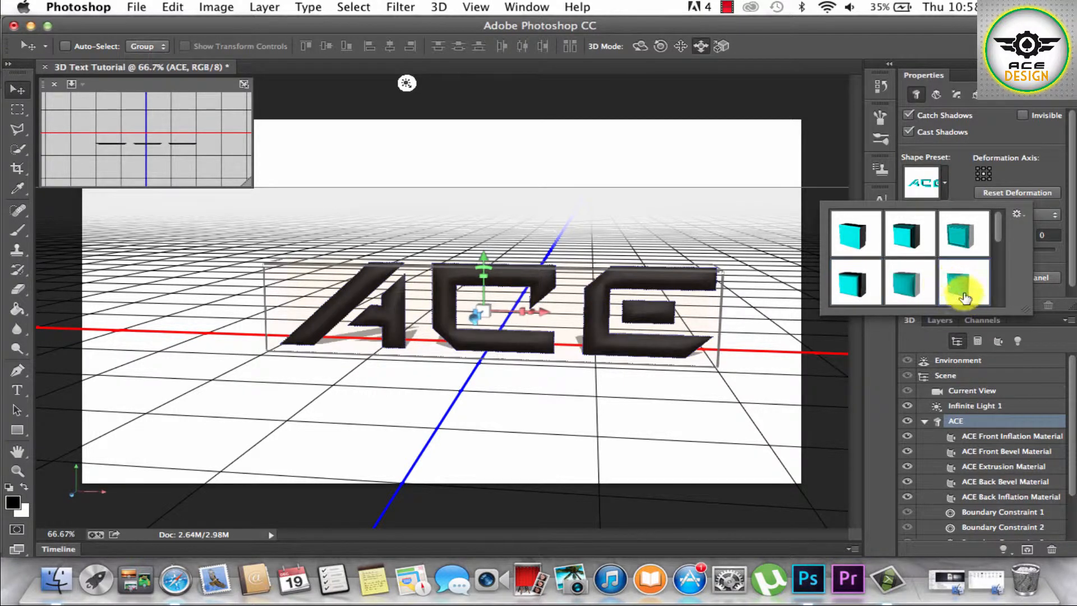
{"action": "left_click", "coordinate": [913, 242]}
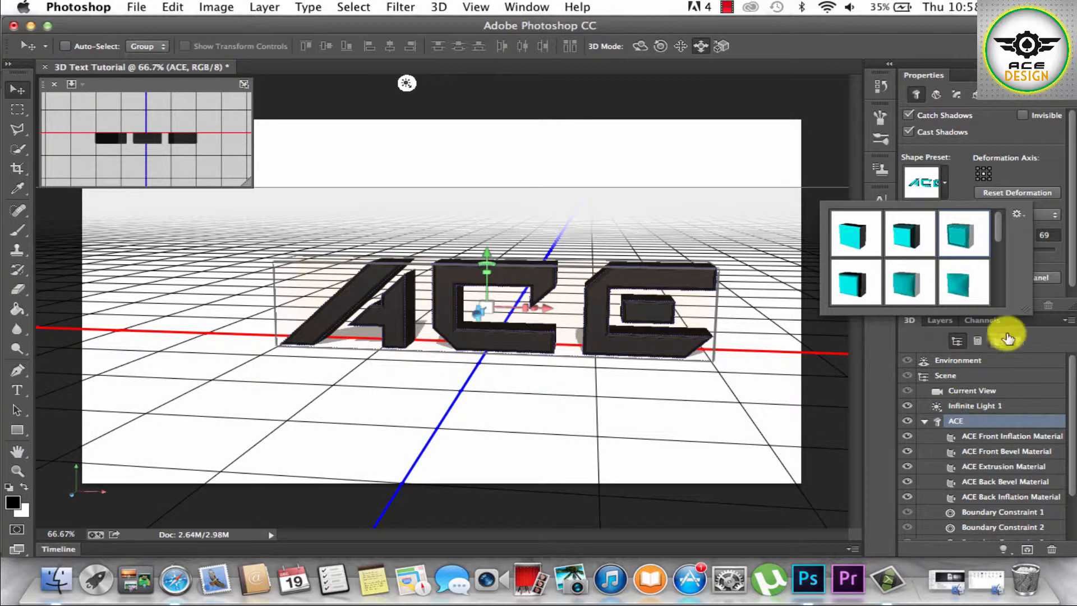
{"action": "left_click", "coordinate": [1036, 339]}
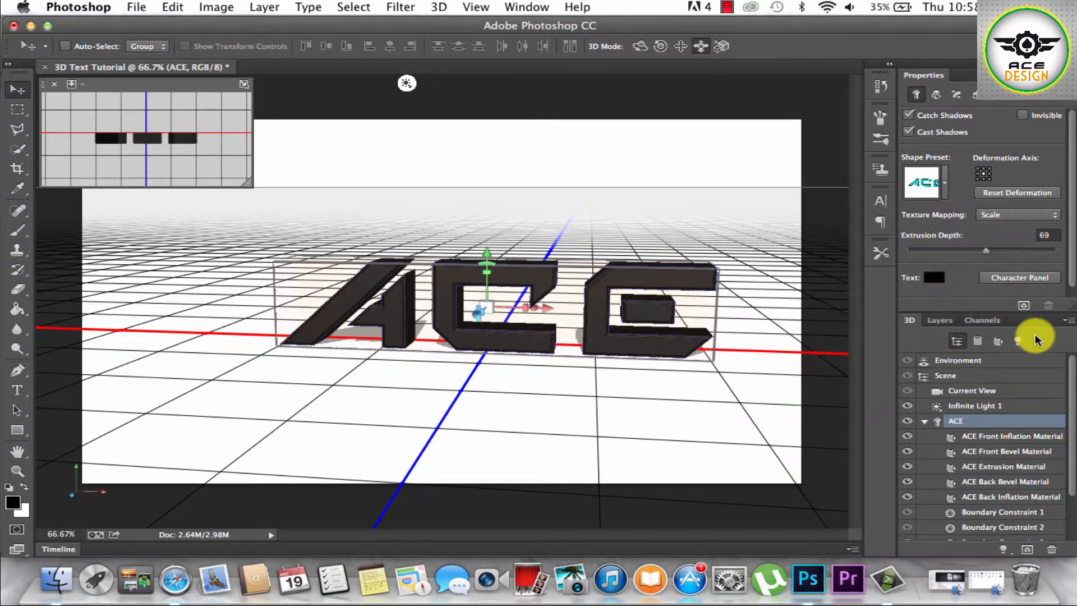
Step: Set the specular color of the ACE Front Inflation Material to bright blue, RGB 0, 138, 255
{"action": "left_click", "coordinate": [978, 342]}
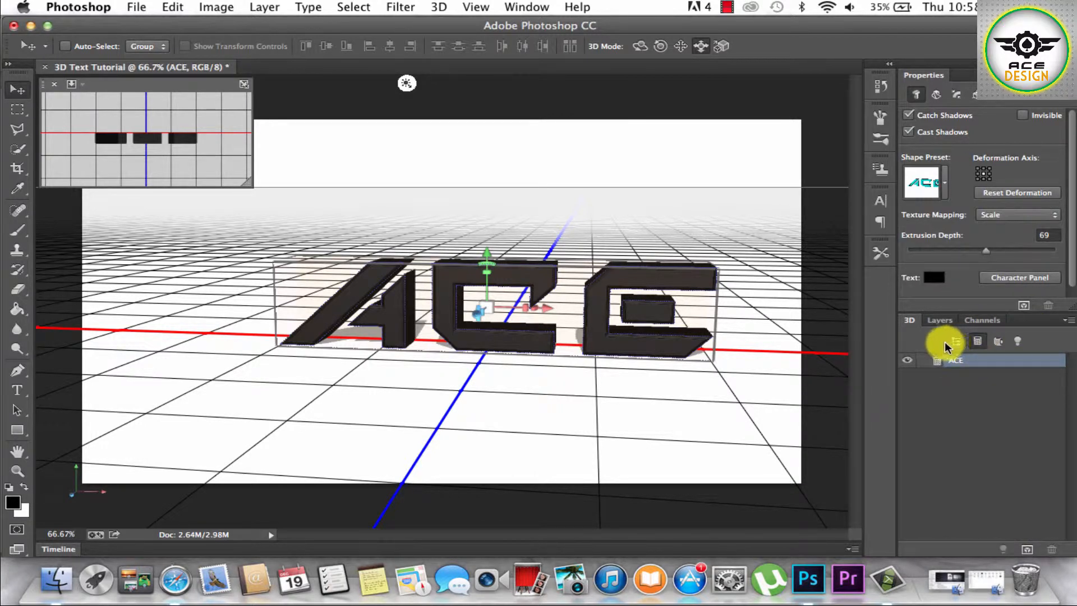
{"action": "left_click", "coordinate": [1002, 341]}
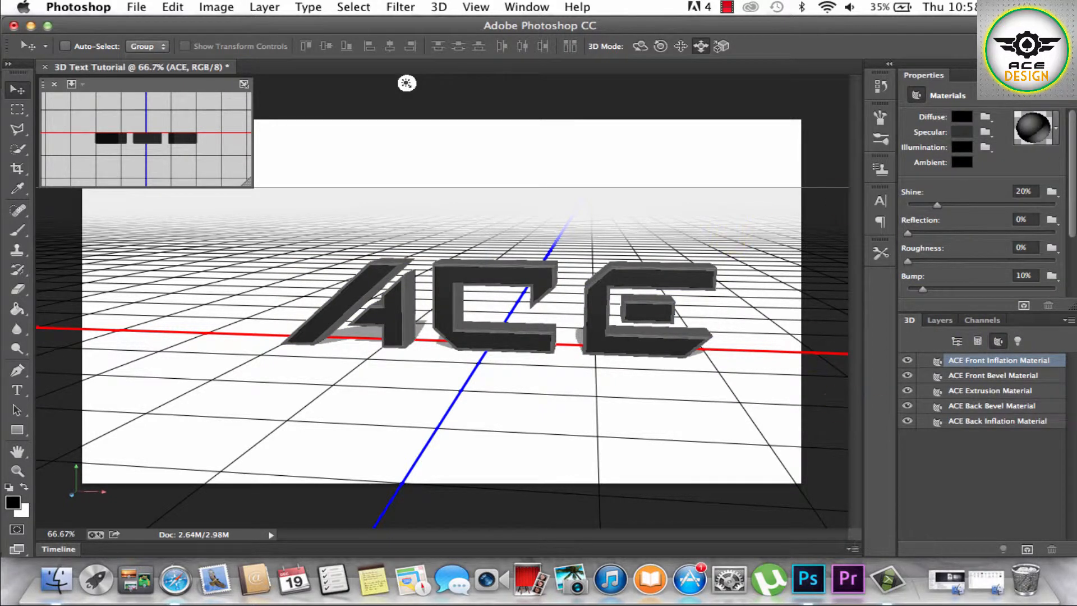
{"action": "left_click", "coordinate": [961, 132]}
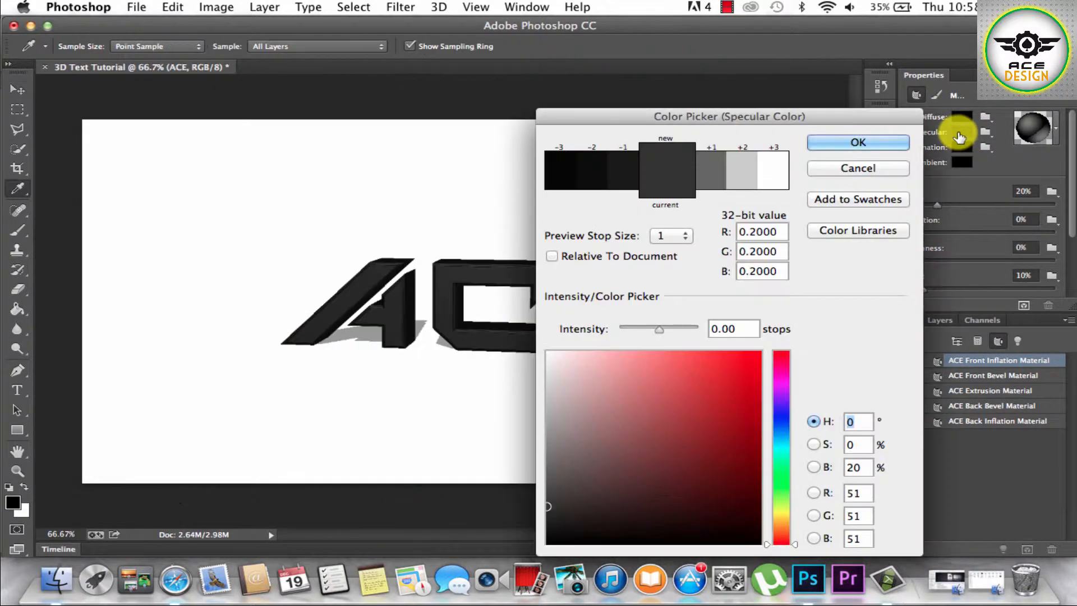
{"action": "left_click_drag", "start_coordinate": [774, 123], "coordinate": [762, 83]}
{"action": "mouse_move", "coordinate": [638, 386]}
{"action": "left_mouse_down"}
{"action": "mouse_move", "coordinate": [659, 356]}
{"action": "mouse_move", "coordinate": [704, 332]}
{"action": "mouse_move", "coordinate": [727, 294]}
{"action": "left_mouse_up"}
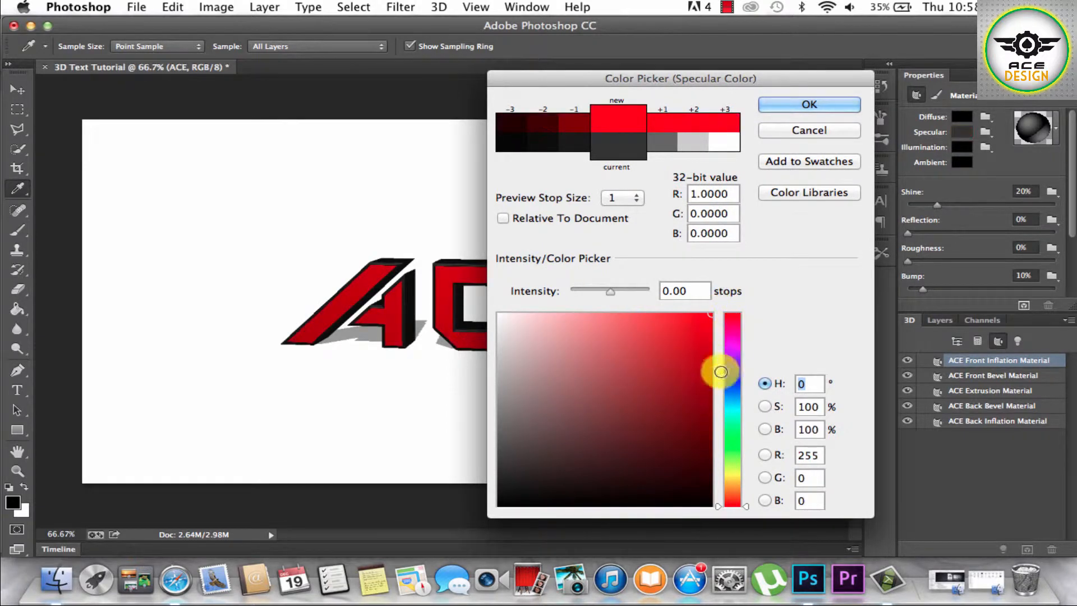
{"action": "mouse_move", "coordinate": [732, 384]}
{"action": "left_mouse_down"}
{"action": "mouse_move", "coordinate": [731, 416]}
{"action": "mouse_move", "coordinate": [734, 395]}
{"action": "mouse_move", "coordinate": [733, 404]}
{"action": "left_mouse_up"}
{"action": "left_click_drag", "start_coordinate": [754, 79], "coordinate": [850, 65]}
{"action": "mouse_move", "coordinate": [828, 370]}
{"action": "left_mouse_down"}
{"action": "mouse_move", "coordinate": [793, 363]}
{"action": "mouse_move", "coordinate": [812, 355]}
{"action": "mouse_move", "coordinate": [829, 321]}
{"action": "left_mouse_up"}
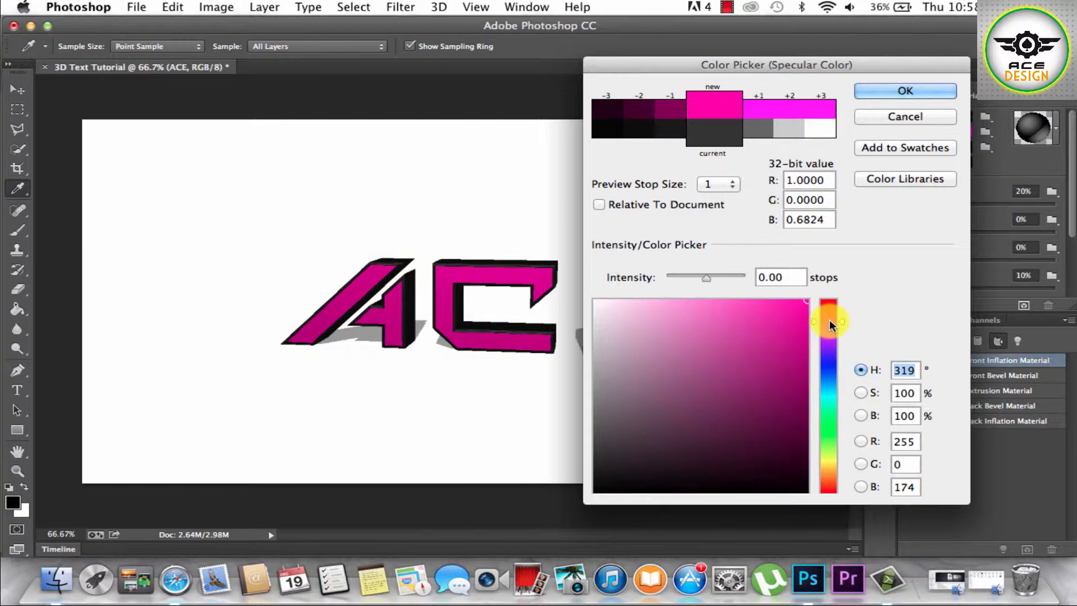
{"action": "mouse_move", "coordinate": [828, 365]}
{"action": "left_mouse_down"}
{"action": "mouse_move", "coordinate": [836, 322]}
{"action": "mouse_move", "coordinate": [822, 406]}
{"action": "mouse_move", "coordinate": [834, 380]}
{"action": "left_mouse_up"}
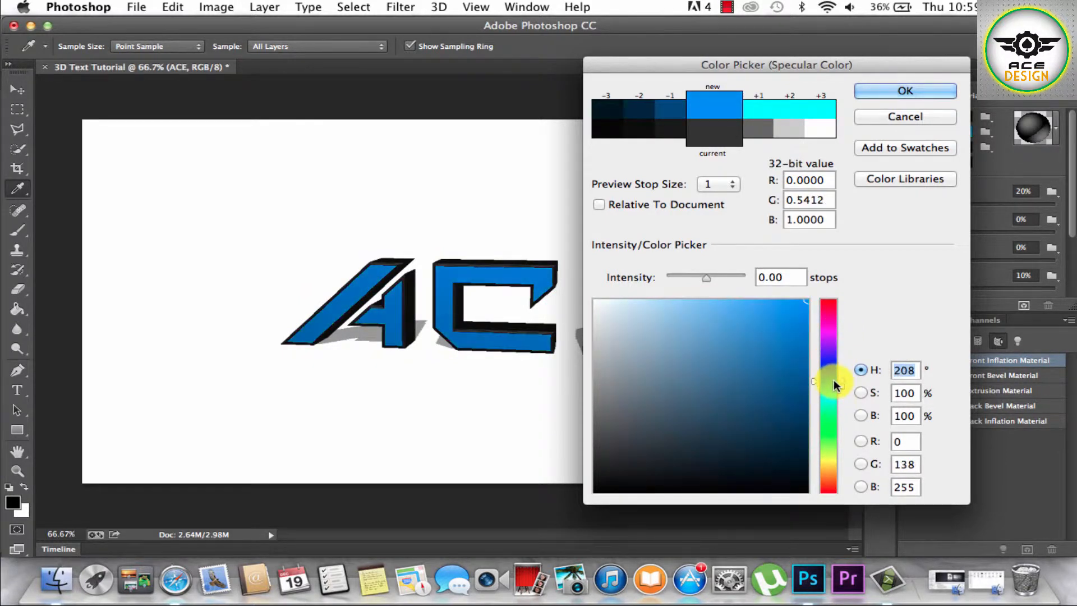
{"action": "left_click", "coordinate": [896, 89]}
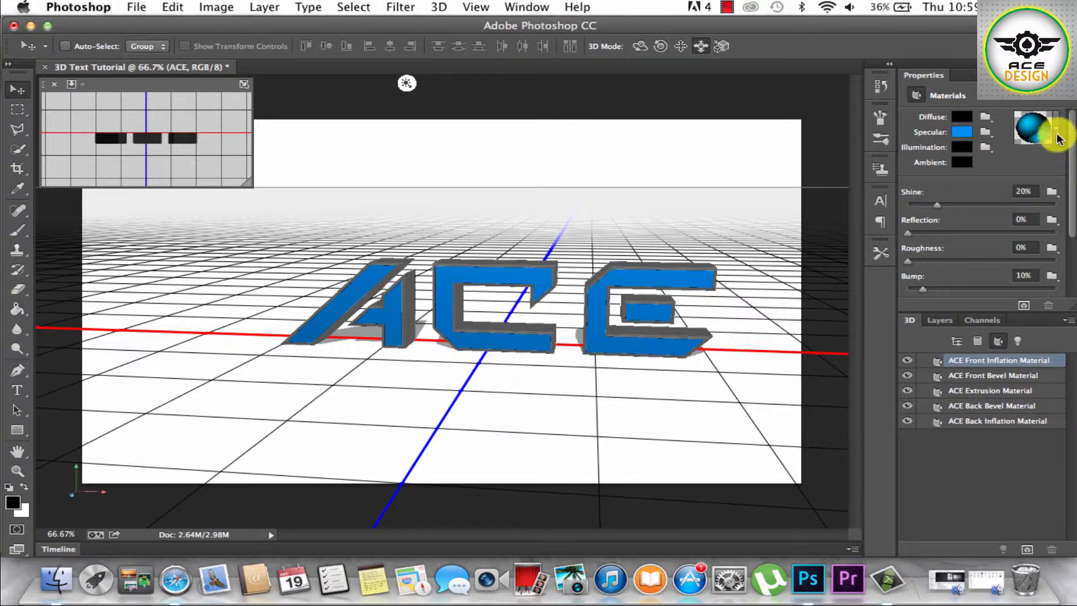
Step: Set the illumination color of the ACE Front Inflation Material to deep blue, RGB 0, 30, 255
{"action": "key", "text": "super+z"}
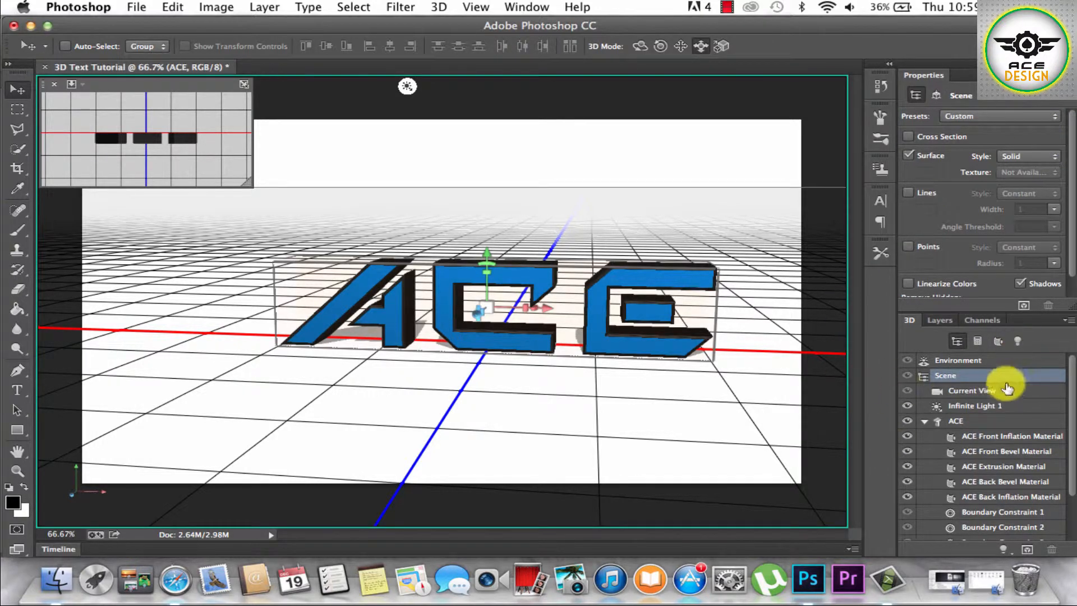
{"action": "left_click", "coordinate": [998, 339]}
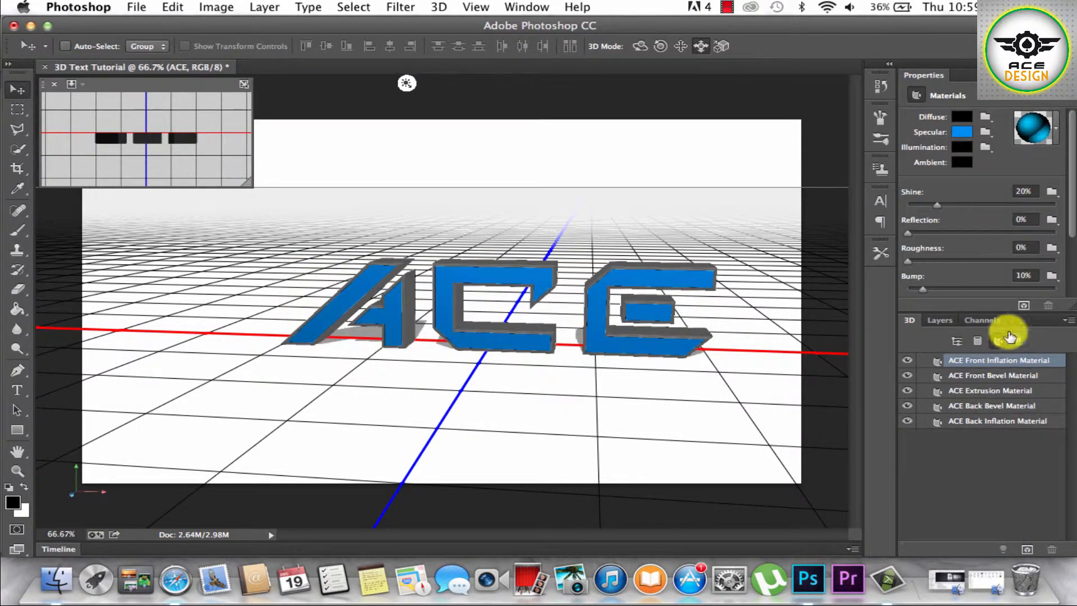
{"action": "left_click", "coordinate": [963, 147]}
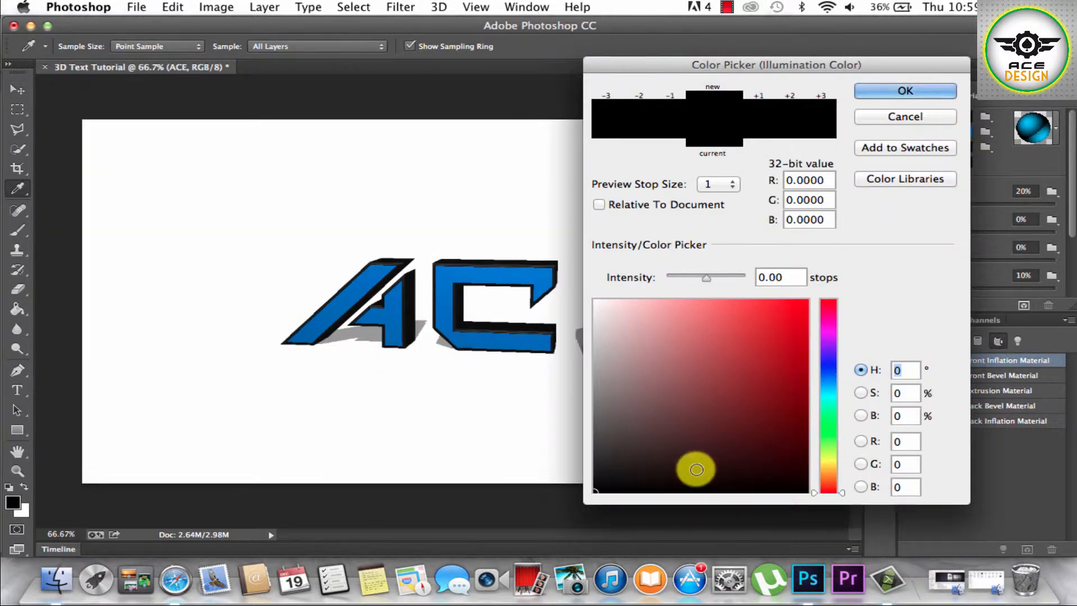
{"action": "left_click_drag", "start_coordinate": [695, 466], "coordinate": [728, 445]}
{"action": "left_click_drag", "start_coordinate": [835, 415], "coordinate": [825, 276]}
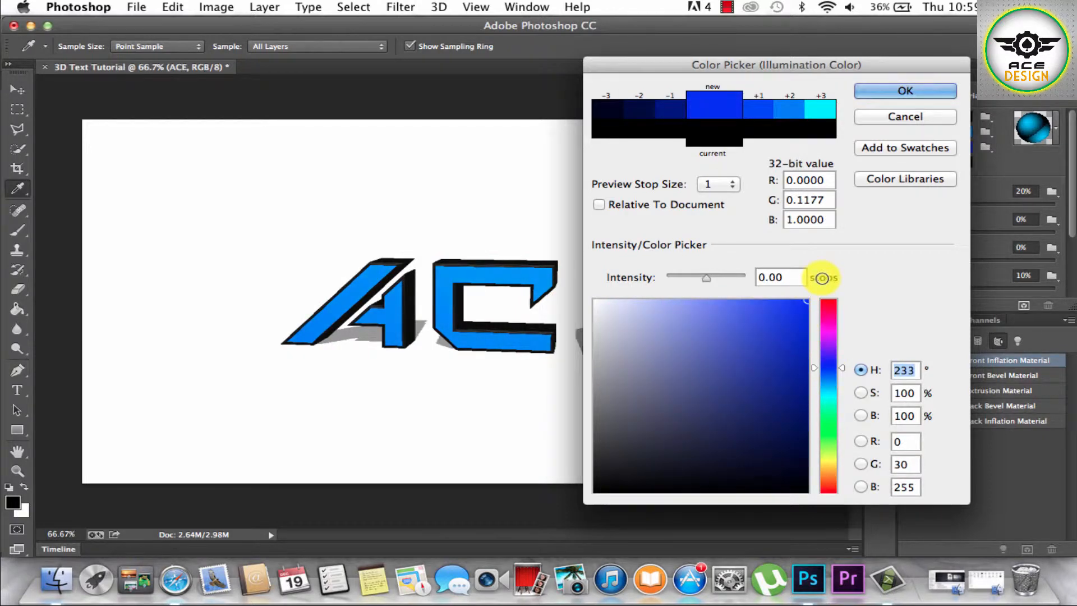
{"action": "left_click", "coordinate": [887, 96]}
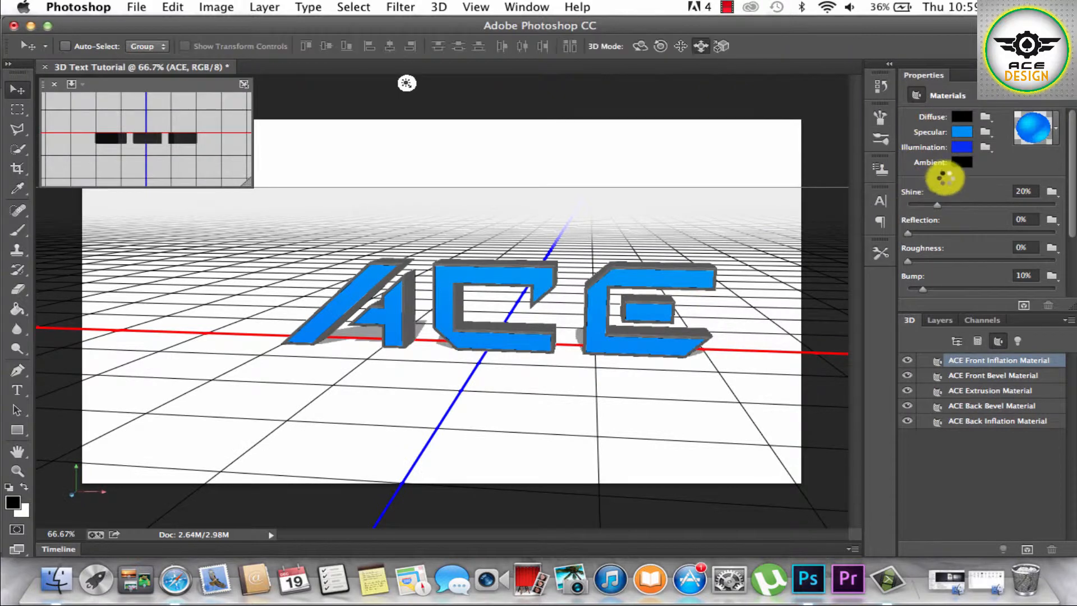
Step: Try another diffuse color on the front inflation material without keeping it, and set its Shine to 45%
{"action": "left_click", "coordinate": [964, 116]}
{"action": "mouse_move", "coordinate": [725, 368]}
{"action": "left_mouse_down"}
{"action": "mouse_move", "coordinate": [769, 308]}
{"action": "mouse_move", "coordinate": [683, 372]}
{"action": "mouse_move", "coordinate": [738, 413]}
{"action": "mouse_move", "coordinate": [738, 371]}
{"action": "left_mouse_up"}
{"action": "left_click_drag", "start_coordinate": [750, 411], "coordinate": [719, 381]}
{"action": "left_click", "coordinate": [902, 115]}
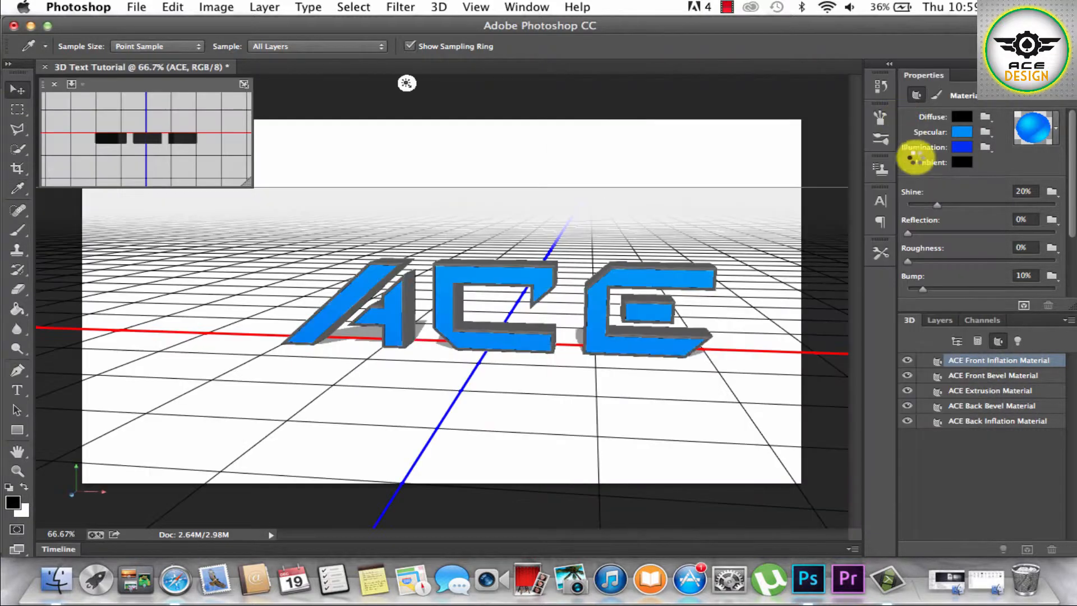
{"action": "left_click_drag", "start_coordinate": [938, 207], "coordinate": [982, 204]}
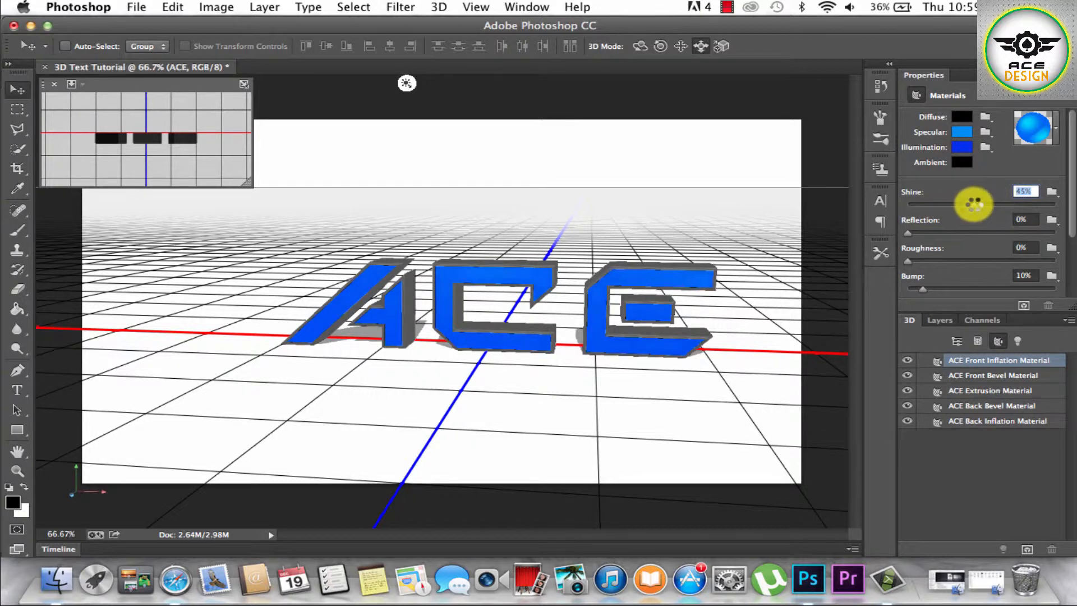
Step: Try red diffuse and ambient colors on the front inflation material, discarding both
{"action": "left_click", "coordinate": [962, 116]}
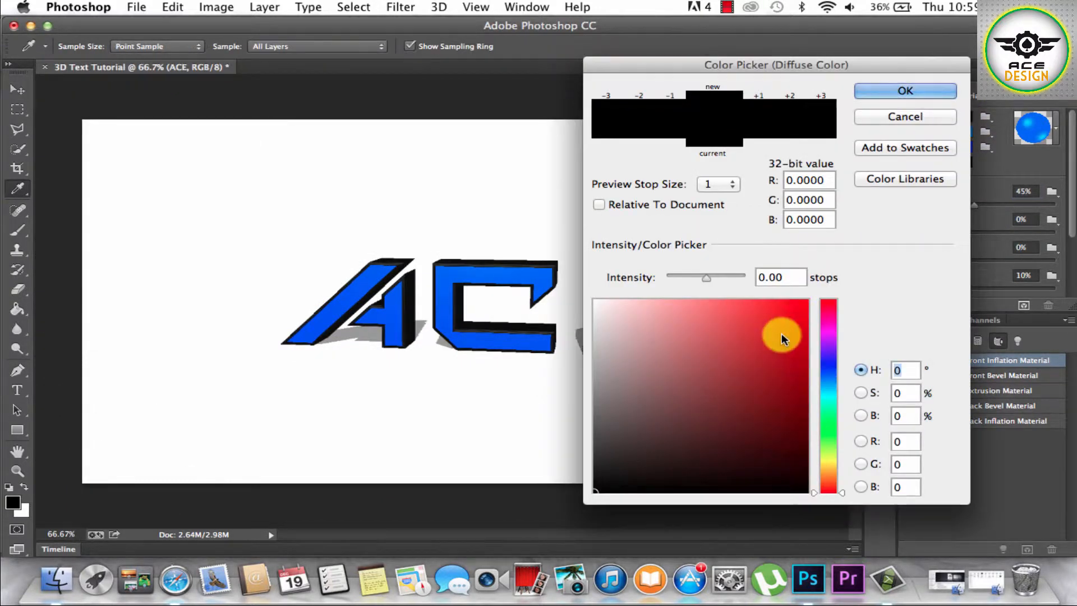
{"action": "left_click_drag", "start_coordinate": [782, 333], "coordinate": [757, 363]}
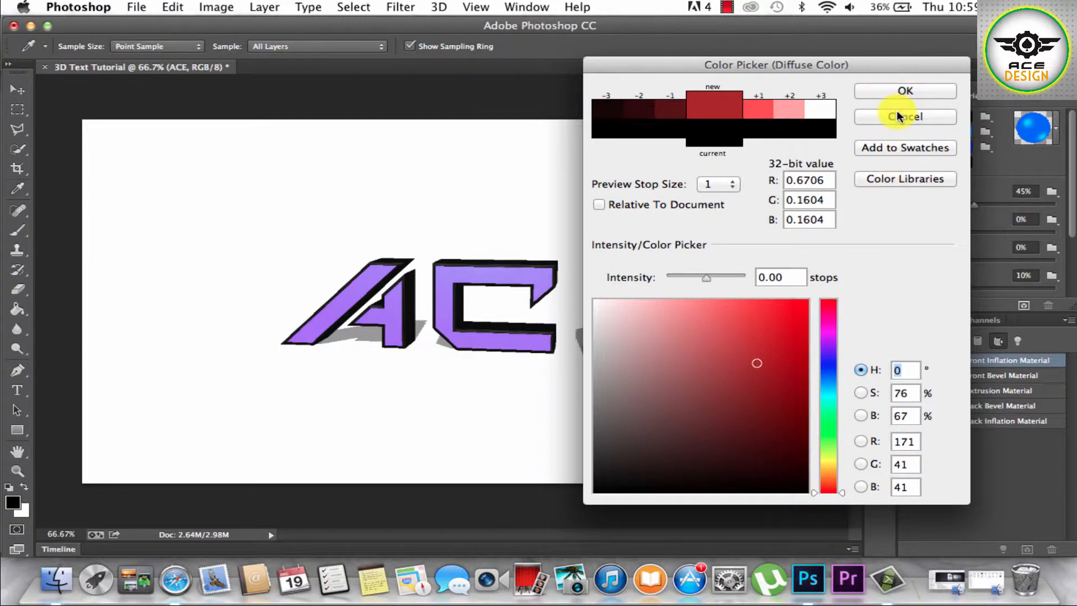
{"action": "left_click", "coordinate": [896, 115]}
{"action": "left_click", "coordinate": [961, 156]}
{"action": "left_click", "coordinate": [744, 346]}
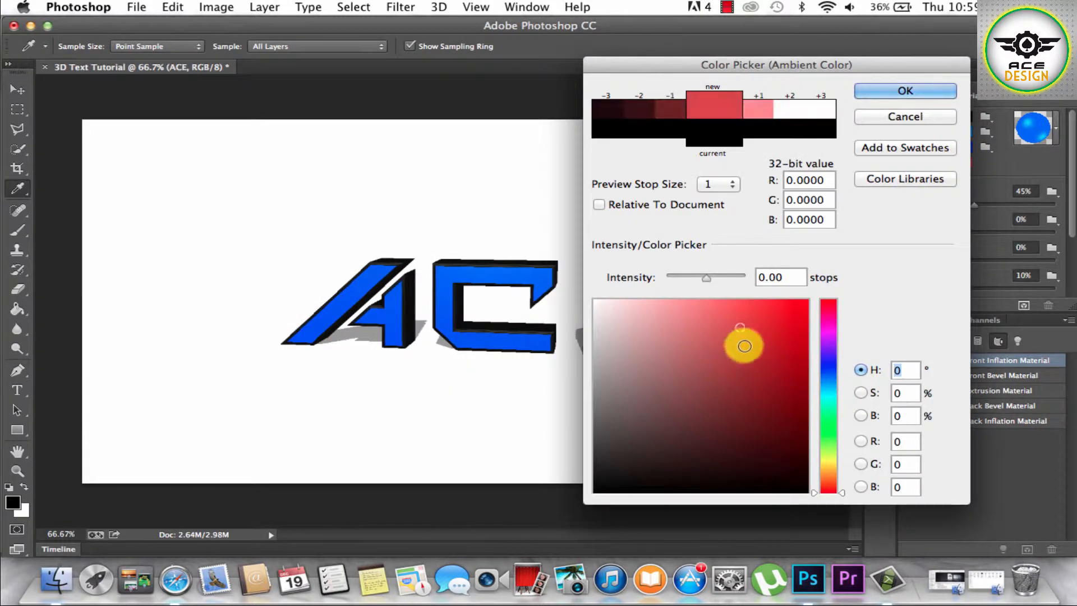
{"action": "left_click_drag", "start_coordinate": [744, 346], "coordinate": [770, 331]}
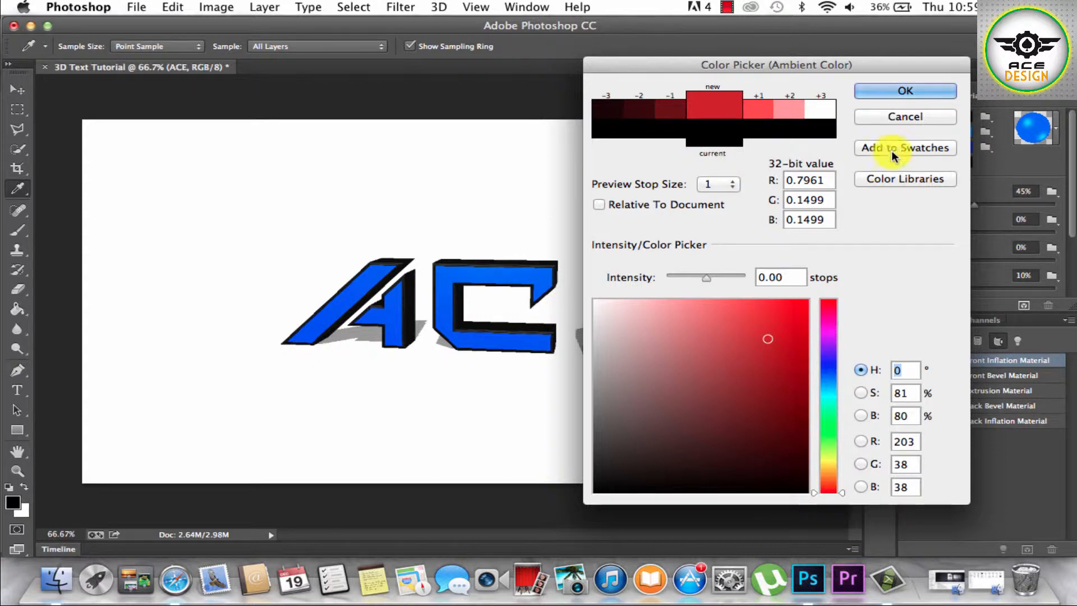
{"action": "left_click", "coordinate": [918, 116]}
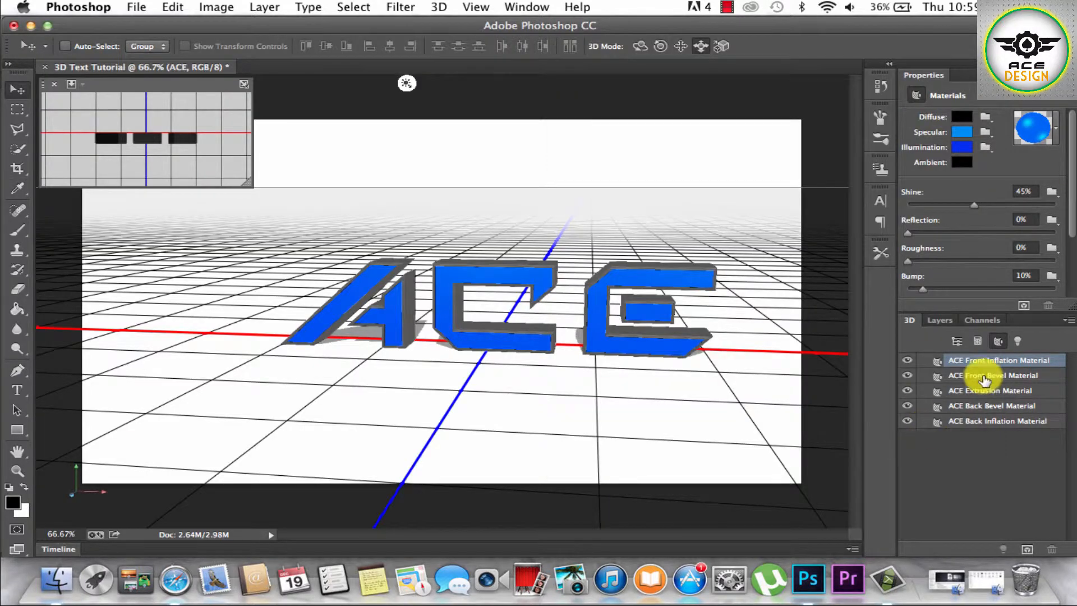
Step: Apply the fifth shape preset, with an inflated front and extruded sides, to the ACE mesh
{"action": "left_click", "coordinate": [975, 341]}
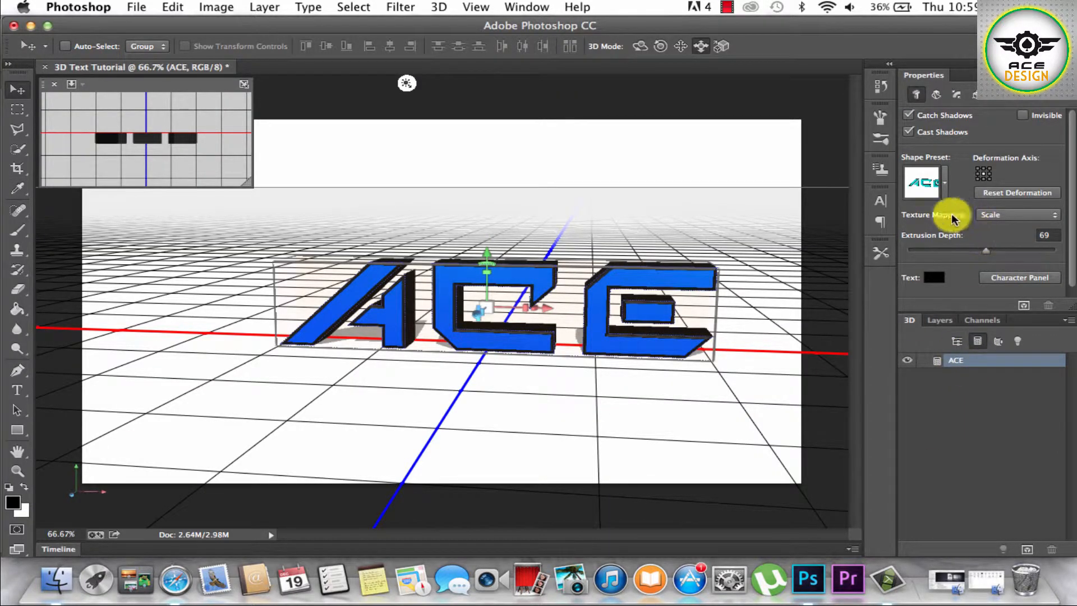
{"action": "left_click", "coordinate": [944, 197]}
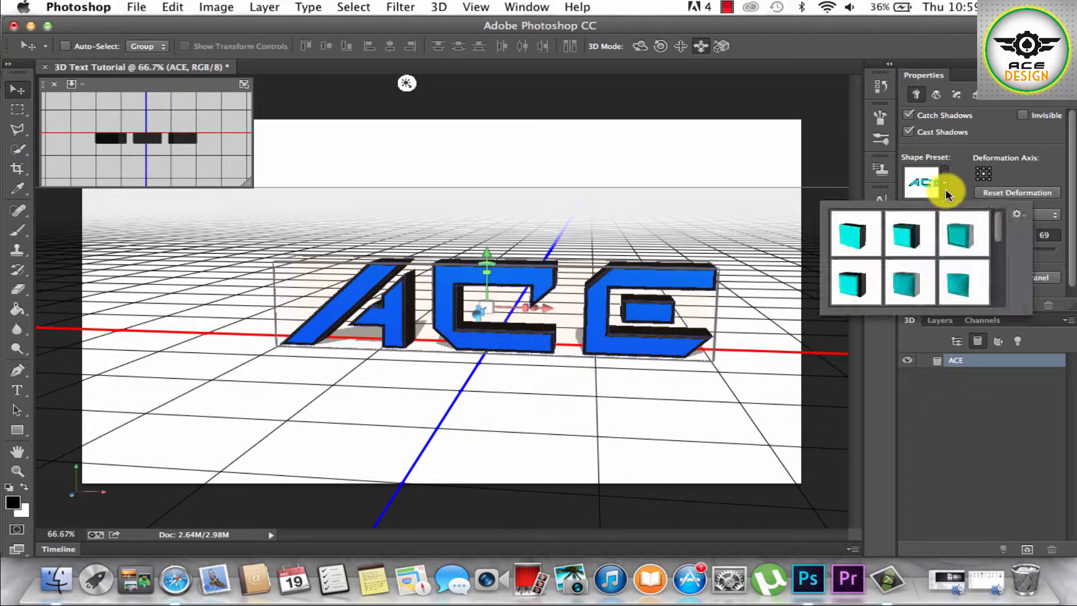
{"action": "left_click", "coordinate": [902, 288]}
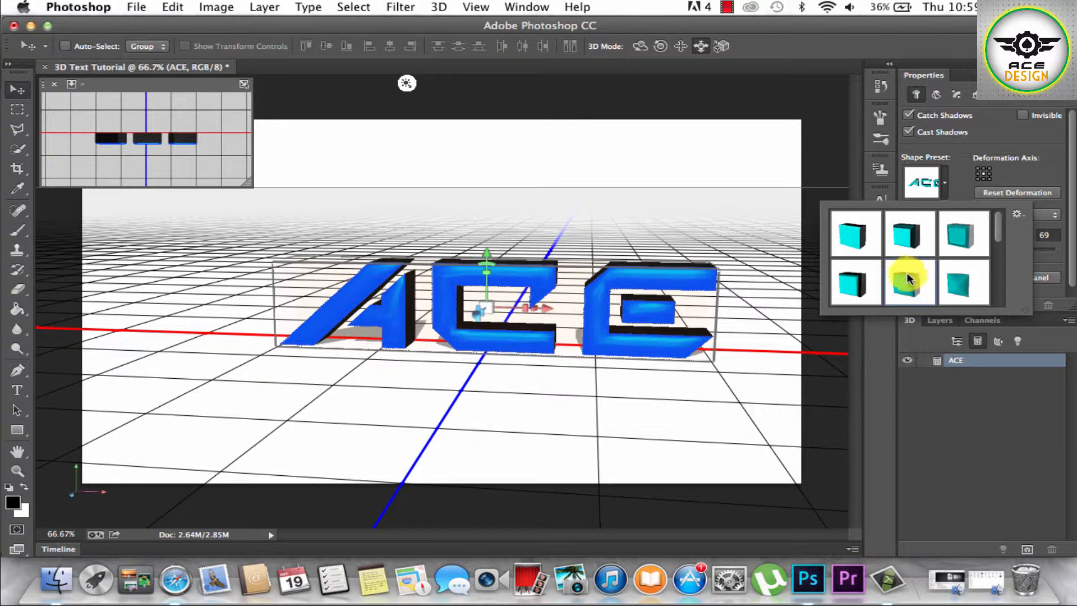
{"action": "left_click", "coordinate": [961, 166]}
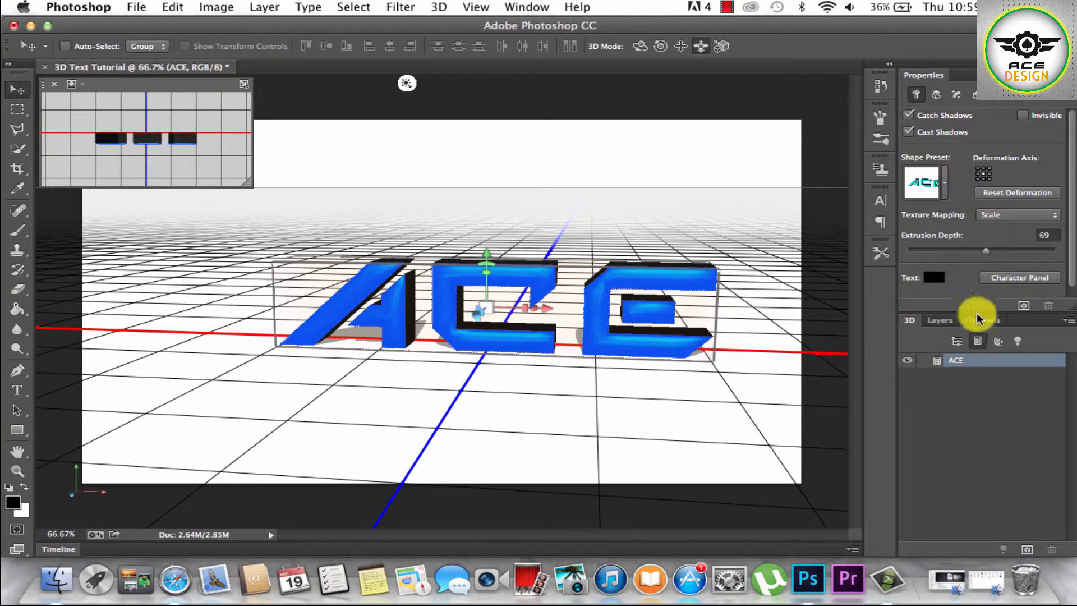
Step: Set the front inflation material's Shine to 36% and its specular color to cyan-blue, RGB 0, 210, 255
{"action": "left_click", "coordinate": [997, 341]}
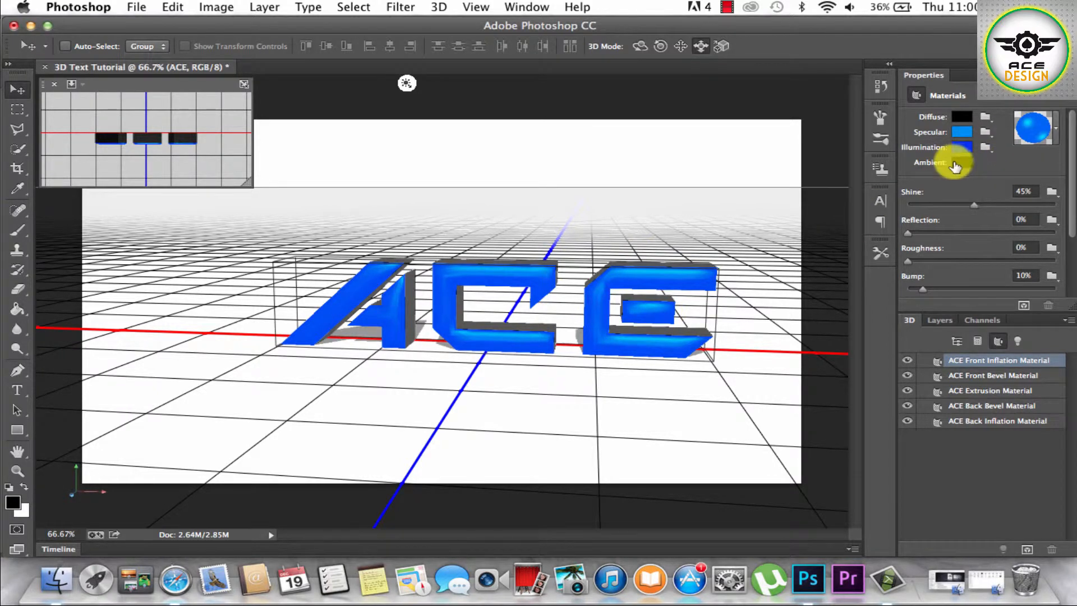
{"action": "mouse_move", "coordinate": [973, 205]}
{"action": "left_mouse_down"}
{"action": "mouse_move", "coordinate": [1031, 208]}
{"action": "mouse_move", "coordinate": [943, 207]}
{"action": "mouse_move", "coordinate": [985, 209]}
{"action": "mouse_move", "coordinate": [957, 209]}
{"action": "left_mouse_up"}
{"action": "left_click", "coordinate": [962, 133]}
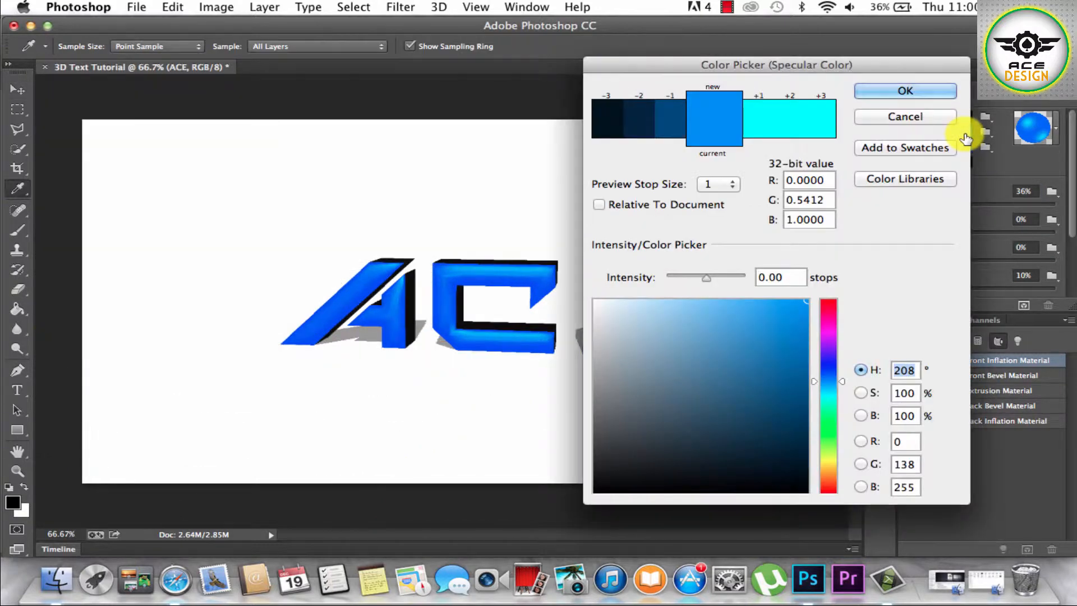
{"action": "left_click_drag", "start_coordinate": [837, 336], "coordinate": [829, 391]}
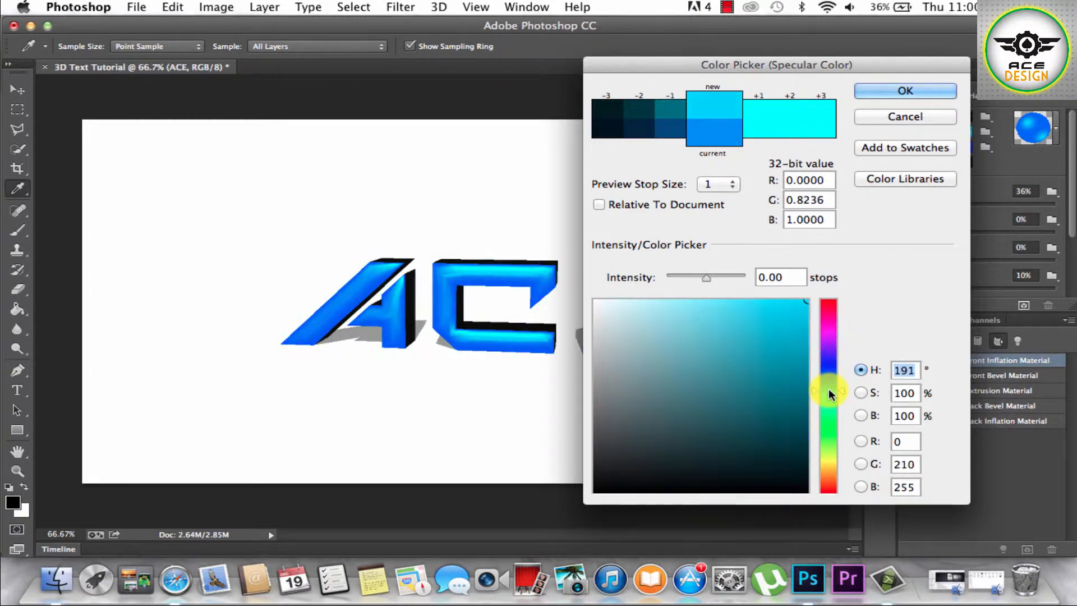
{"action": "left_click", "coordinate": [921, 87]}
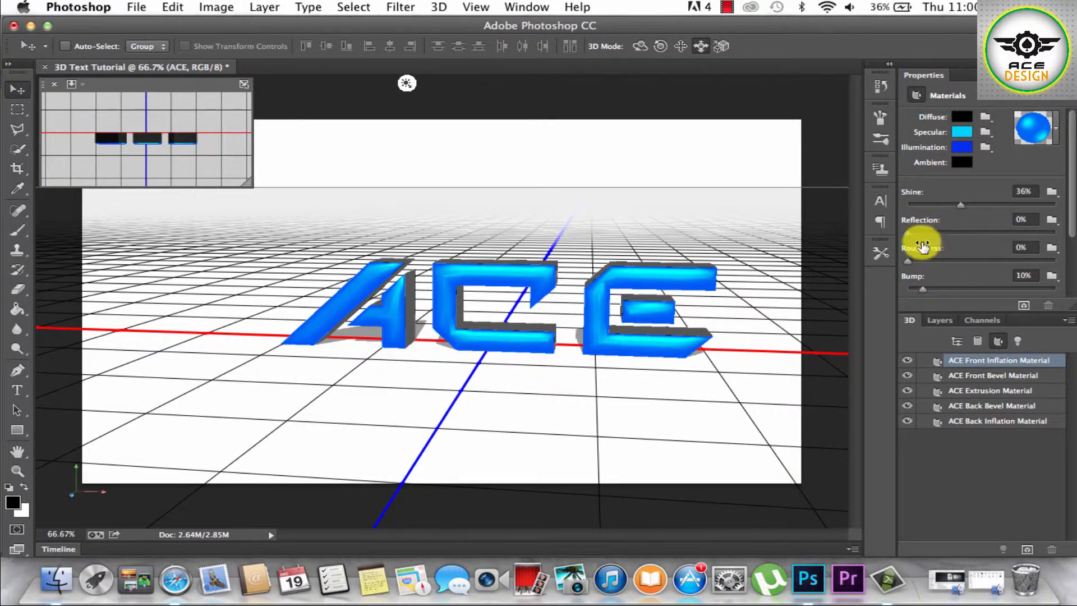
Step: Set the front inflation material's Reflection to 35% and its Shine to 35%
{"action": "left_click_drag", "start_coordinate": [916, 233], "coordinate": [953, 241]}
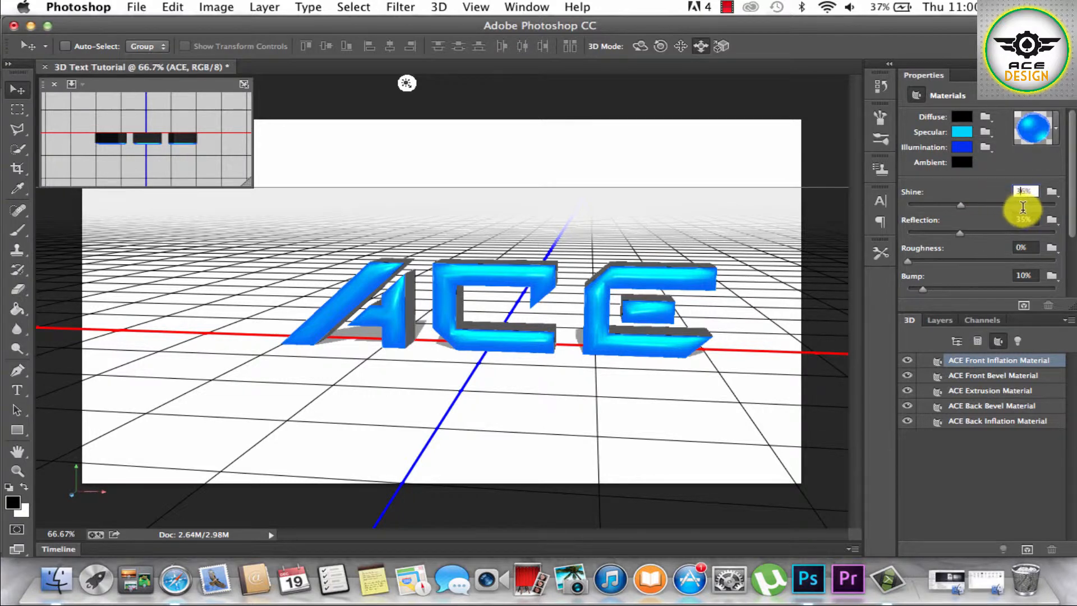
{"action": "key", "text": "BackSpace"}
{"action": "type", "text": "6"}
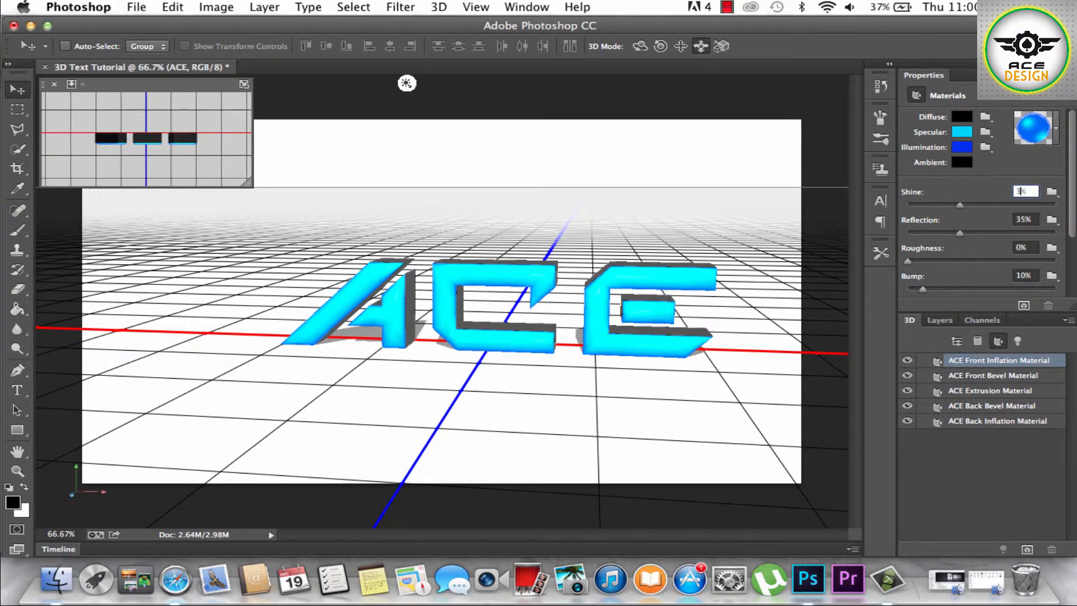
{"action": "type", "text": "5"}
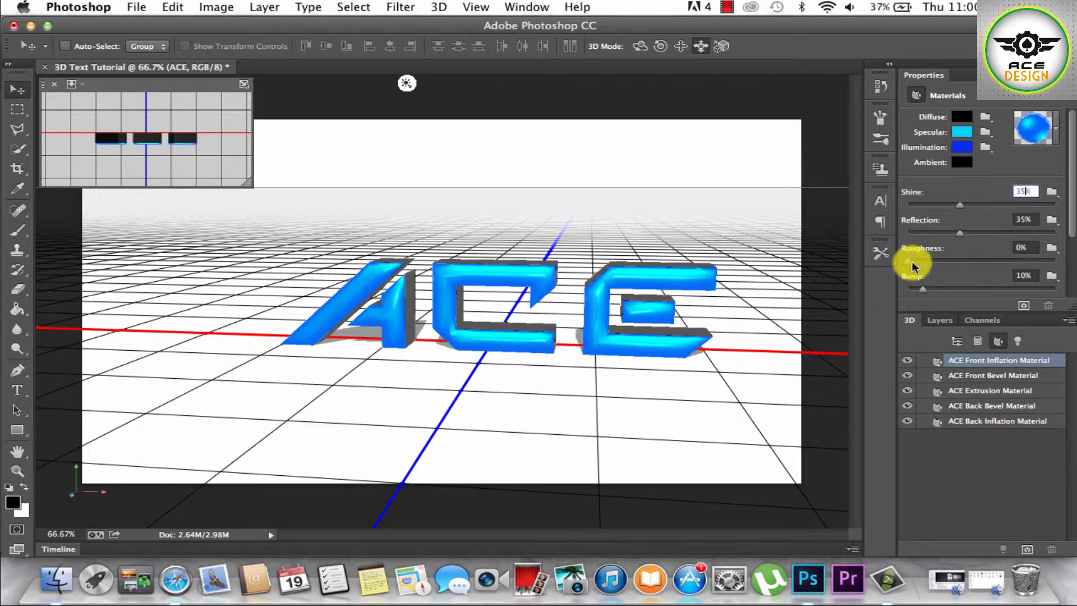
Step: Set the front inflation material's Roughness to 15% and its Bump to 0%
{"action": "type", "text": "15"}
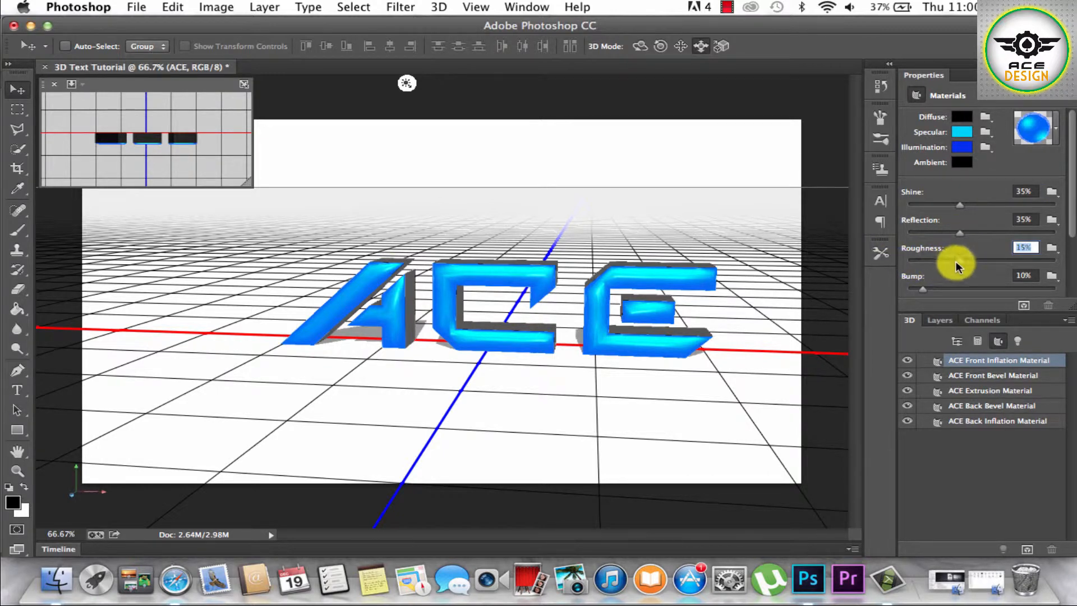
{"action": "left_click", "coordinate": [964, 261]}
{"action": "left_click_drag", "start_coordinate": [968, 265], "coordinate": [913, 266]}
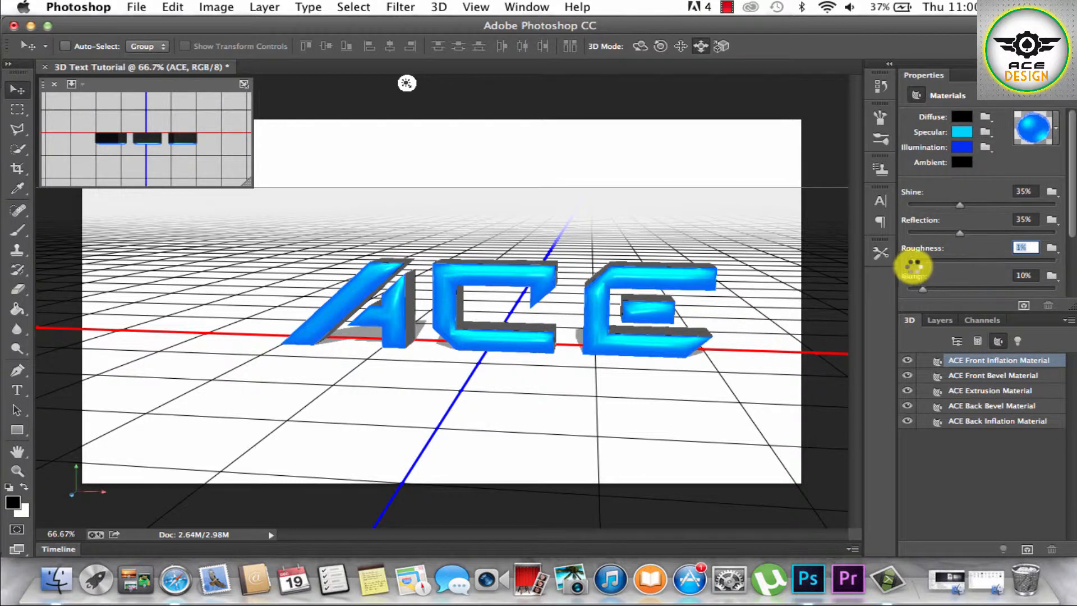
{"action": "left_click", "coordinate": [1018, 247]}
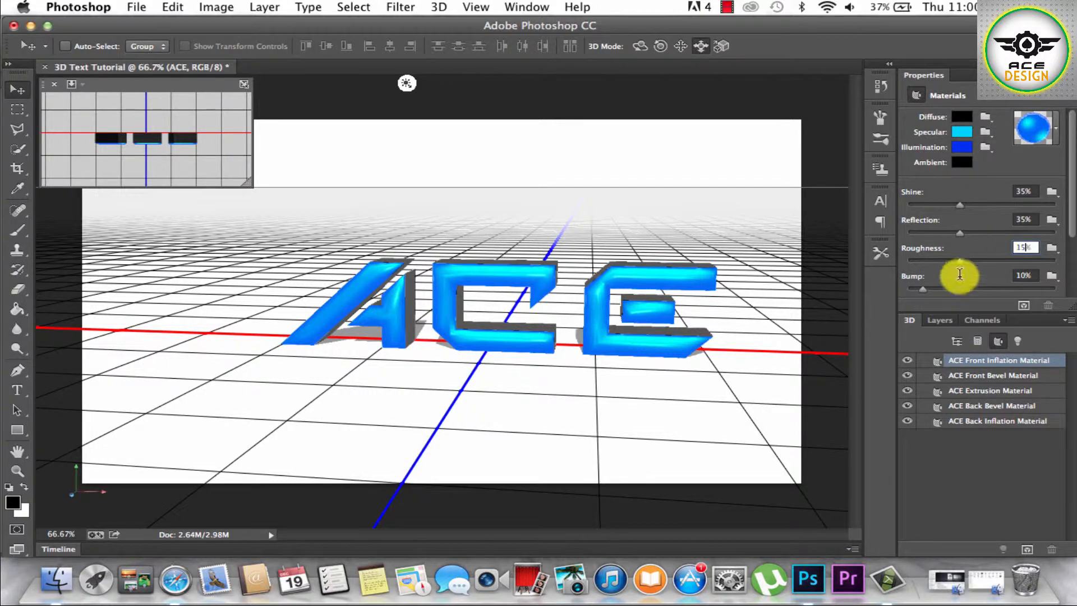
{"action": "left_click_drag", "start_coordinate": [925, 289], "coordinate": [877, 288]}
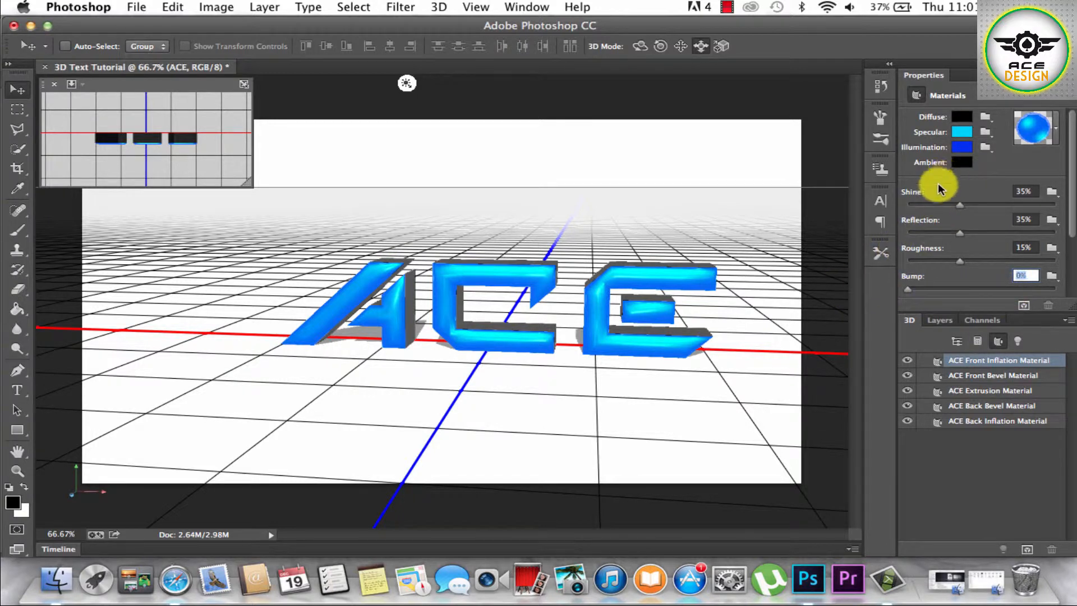
{"action": "left_click", "coordinate": [960, 163]}
{"action": "mouse_move", "coordinate": [733, 365]}
{"action": "left_mouse_down"}
{"action": "mouse_move", "coordinate": [765, 336]}
{"action": "mouse_move", "coordinate": [734, 386]}
{"action": "left_mouse_up"}
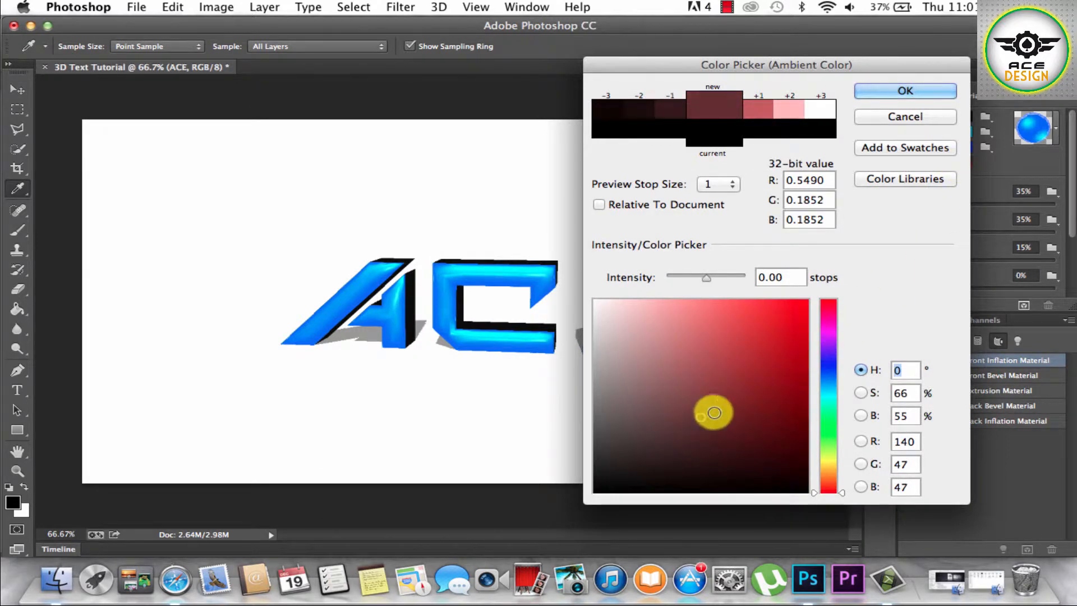
{"action": "left_click", "coordinate": [897, 117]}
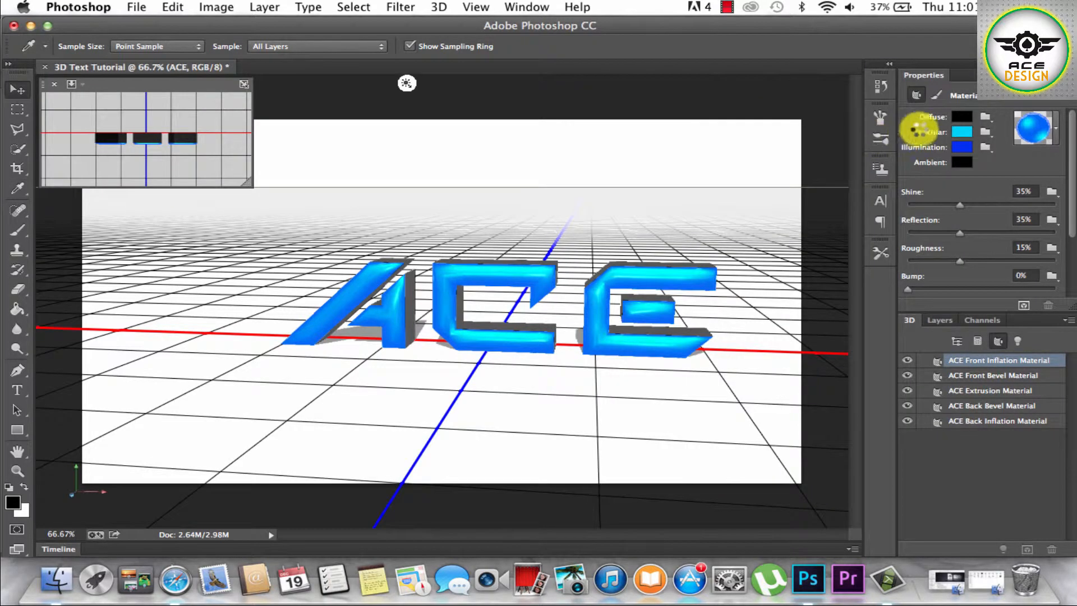
{"action": "left_click", "coordinate": [960, 119]}
{"action": "mouse_move", "coordinate": [752, 348]}
{"action": "left_mouse_down"}
{"action": "mouse_move", "coordinate": [795, 320]}
{"action": "mouse_move", "coordinate": [680, 409]}
{"action": "mouse_move", "coordinate": [719, 457]}
{"action": "mouse_move", "coordinate": [796, 474]}
{"action": "left_mouse_up"}
{"action": "mouse_move", "coordinate": [828, 412]}
{"action": "left_mouse_down"}
{"action": "mouse_move", "coordinate": [832, 396]}
{"action": "mouse_move", "coordinate": [800, 493]}
{"action": "mouse_move", "coordinate": [813, 478]}
{"action": "left_mouse_up"}
{"action": "left_click_drag", "start_coordinate": [816, 433], "coordinate": [816, 418]}
{"action": "left_click", "coordinate": [884, 115]}
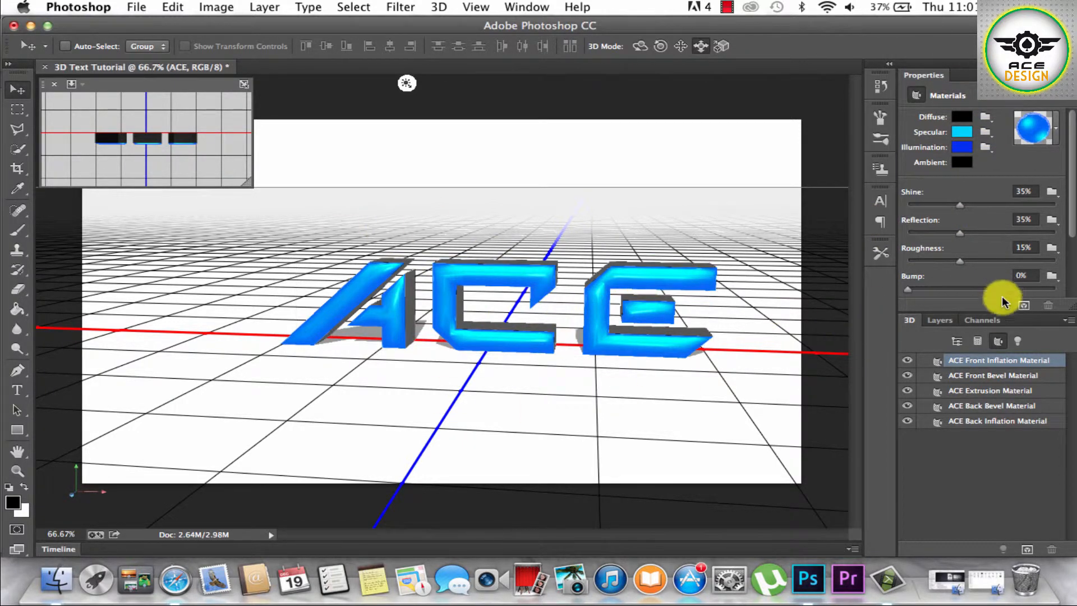
Step: Increase the Refraction of the front inflation material
{"action": "scroll", "coordinate": [1022, 261], "scroll_direction": "down", "scroll_amount": 3}
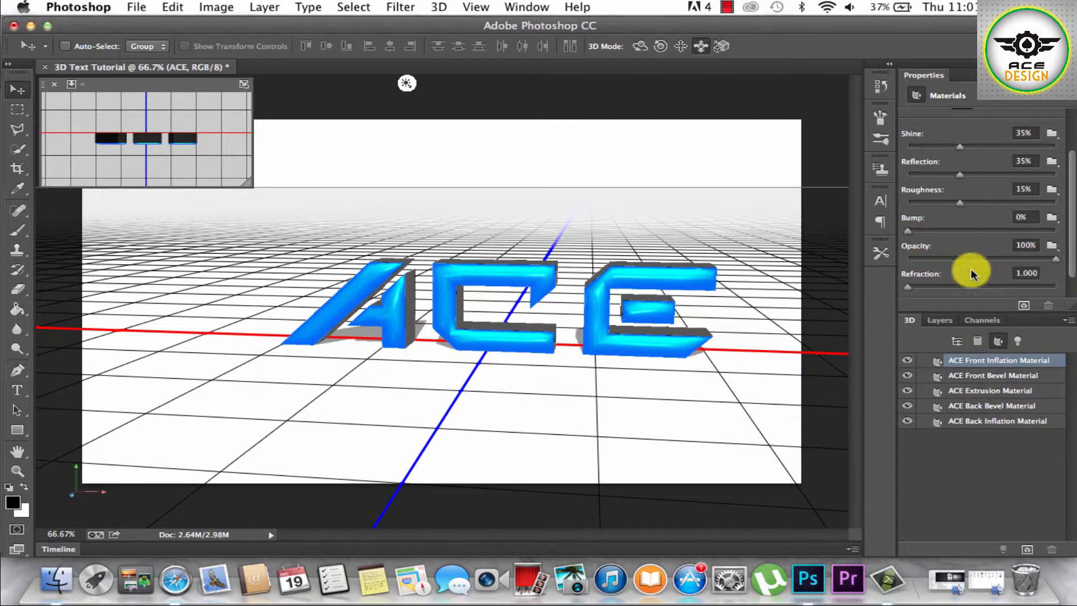
{"action": "left_click_drag", "start_coordinate": [908, 287], "coordinate": [970, 286]}
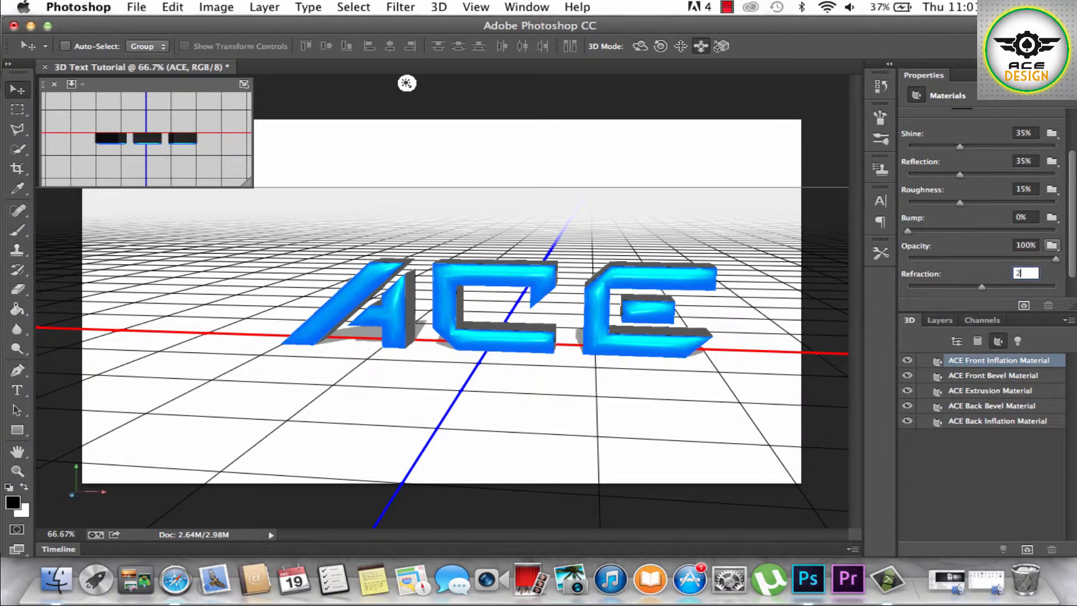
Step: Select Infinite Light 1 and accept white, RGB 255, 255, 255, as its light color
{"action": "left_click", "coordinate": [1018, 339]}
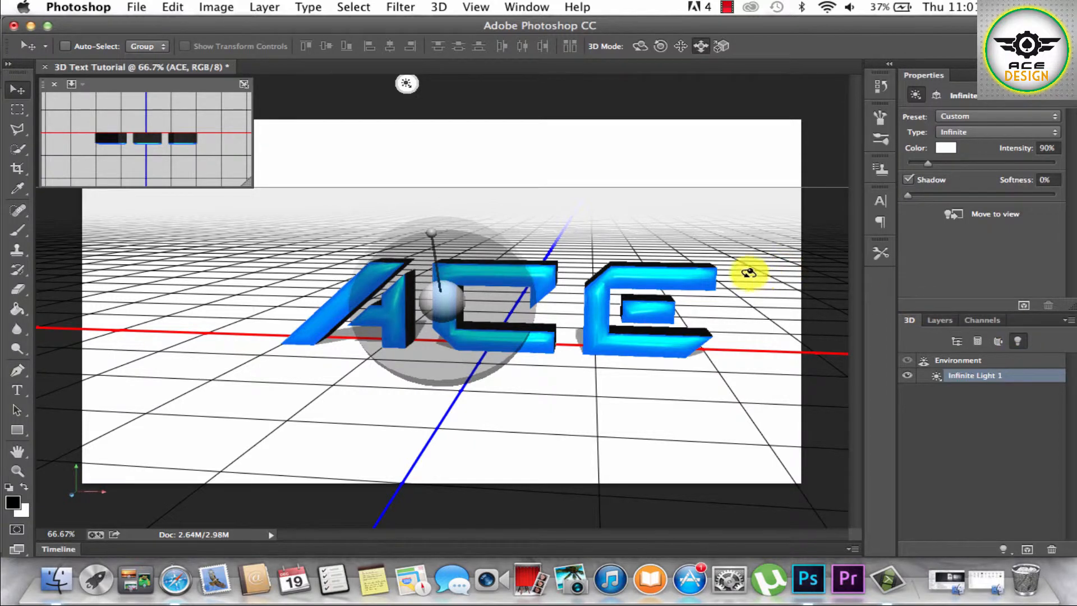
{"action": "left_click", "coordinate": [945, 147]}
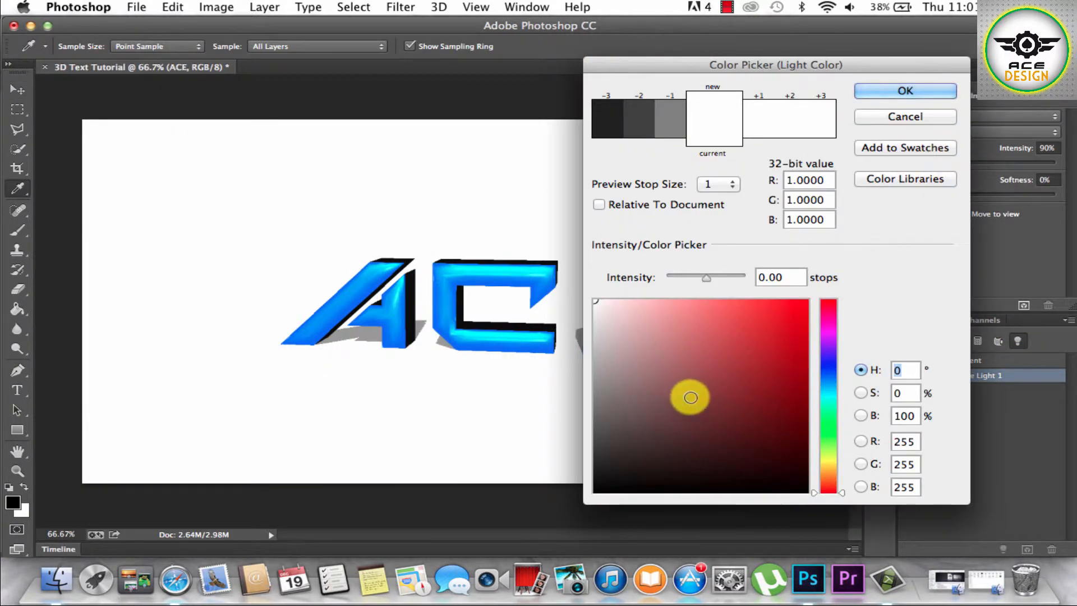
{"action": "left_click", "coordinate": [777, 319]}
{"action": "mouse_move", "coordinate": [777, 319]}
{"action": "left_mouse_down"}
{"action": "mouse_move", "coordinate": [693, 399]}
{"action": "mouse_move", "coordinate": [580, 464]}
{"action": "mouse_move", "coordinate": [478, 245]}
{"action": "left_mouse_up"}
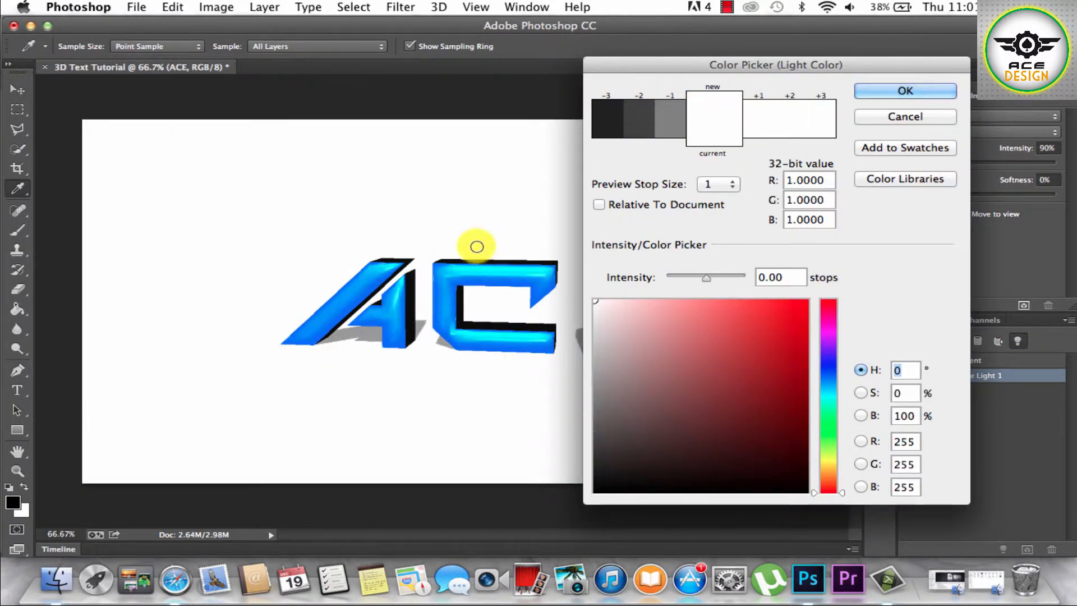
{"action": "left_click", "coordinate": [914, 91]}
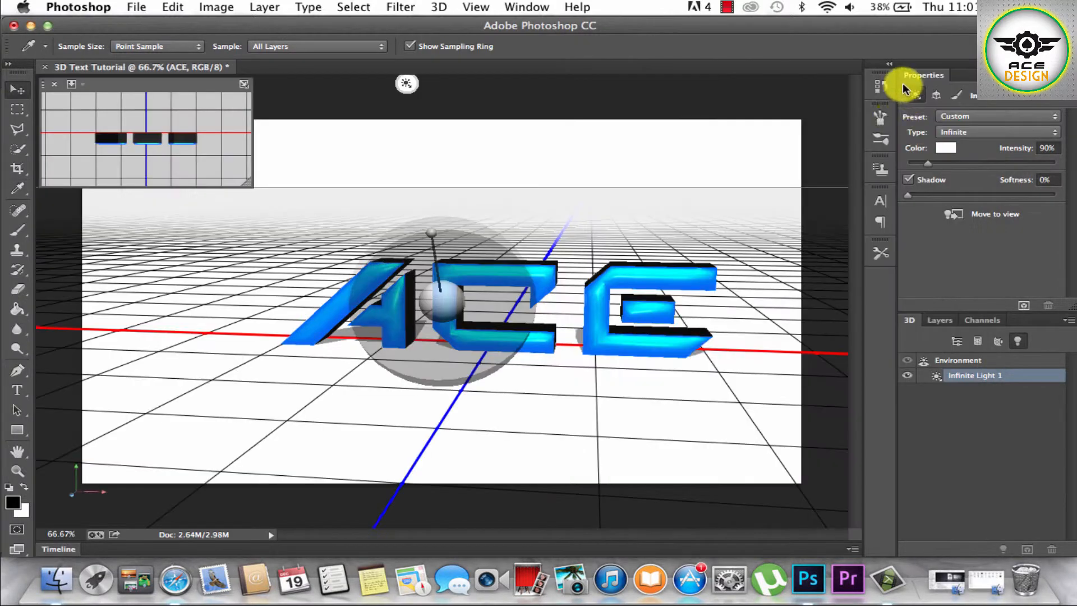
Step: Rotate Infinite Light 1 to about X 36.1°, Y −4.8°, Z −44.5°, casting the lettering's shadows back and to the right
{"action": "mouse_move", "coordinate": [429, 287]}
{"action": "left_mouse_down"}
{"action": "mouse_move", "coordinate": [403, 281]}
{"action": "mouse_move", "coordinate": [423, 199]}
{"action": "mouse_move", "coordinate": [339, 211]}
{"action": "left_mouse_up"}
{"action": "mouse_move", "coordinate": [282, 260]}
{"action": "left_mouse_down"}
{"action": "mouse_move", "coordinate": [300, 385]}
{"action": "mouse_move", "coordinate": [308, 372]}
{"action": "mouse_move", "coordinate": [409, 373]}
{"action": "mouse_move", "coordinate": [452, 351]}
{"action": "mouse_move", "coordinate": [553, 362]}
{"action": "mouse_move", "coordinate": [369, 353]}
{"action": "mouse_move", "coordinate": [351, 373]}
{"action": "mouse_move", "coordinate": [368, 413]}
{"action": "mouse_move", "coordinate": [432, 409]}
{"action": "mouse_move", "coordinate": [451, 343]}
{"action": "mouse_move", "coordinate": [402, 348]}
{"action": "mouse_move", "coordinate": [378, 334]}
{"action": "mouse_move", "coordinate": [440, 299]}
{"action": "mouse_move", "coordinate": [462, 293]}
{"action": "mouse_move", "coordinate": [442, 301]}
{"action": "mouse_move", "coordinate": [466, 307]}
{"action": "left_mouse_up"}
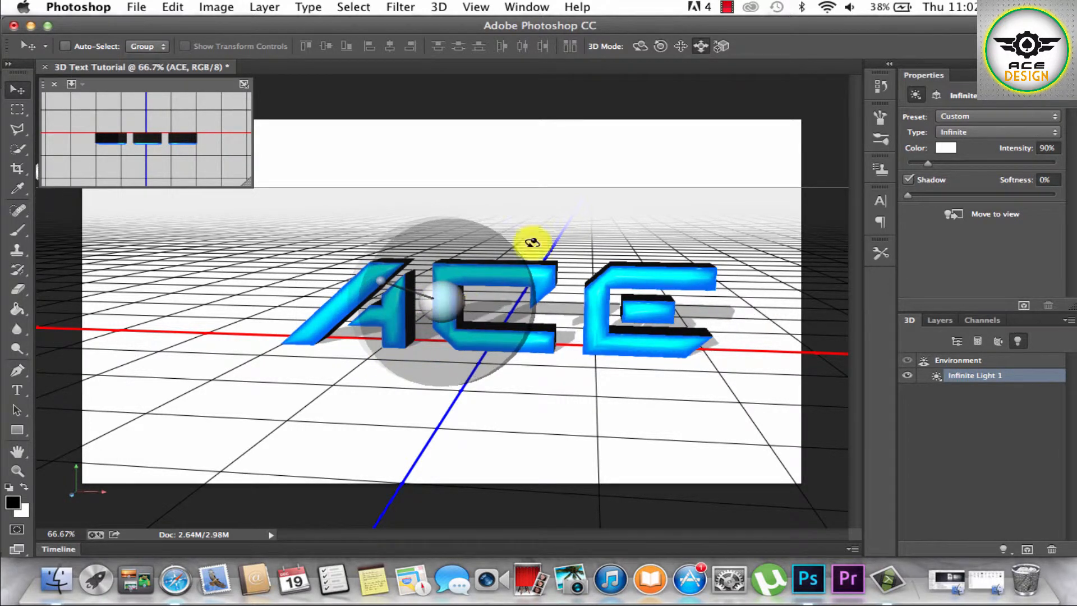
{"action": "left_click", "coordinate": [639, 47]}
{"action": "mouse_move", "coordinate": [438, 346]}
{"action": "left_mouse_down"}
{"action": "mouse_move", "coordinate": [464, 305]}
{"action": "mouse_move", "coordinate": [428, 312]}
{"action": "mouse_move", "coordinate": [464, 342]}
{"action": "mouse_move", "coordinate": [426, 330]}
{"action": "mouse_move", "coordinate": [441, 266]}
{"action": "mouse_move", "coordinate": [415, 247]}
{"action": "mouse_move", "coordinate": [401, 277]}
{"action": "left_mouse_up"}
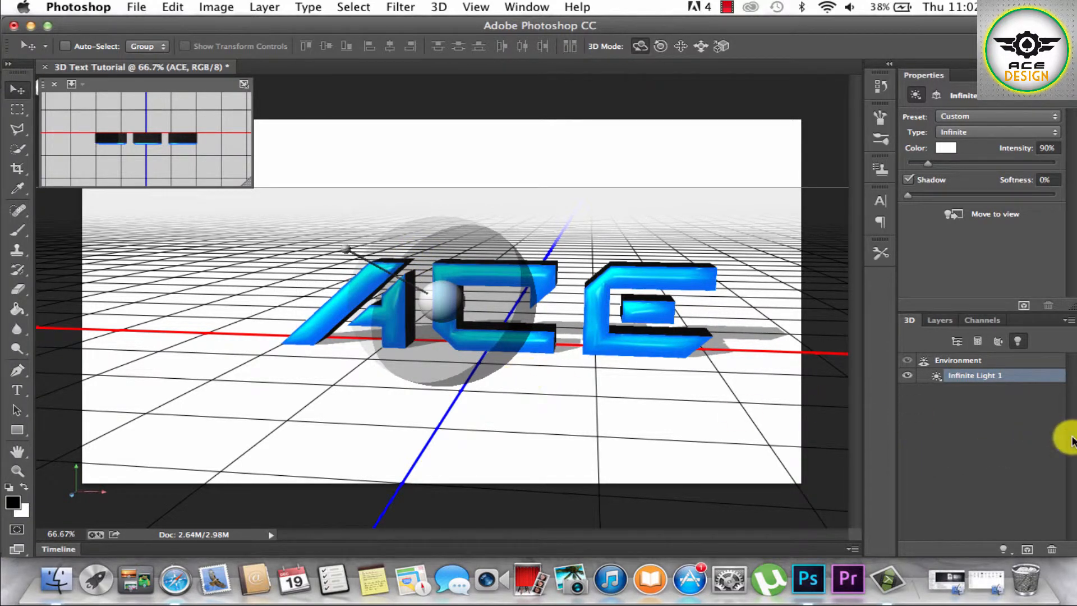
{"action": "left_click", "coordinate": [935, 96]}
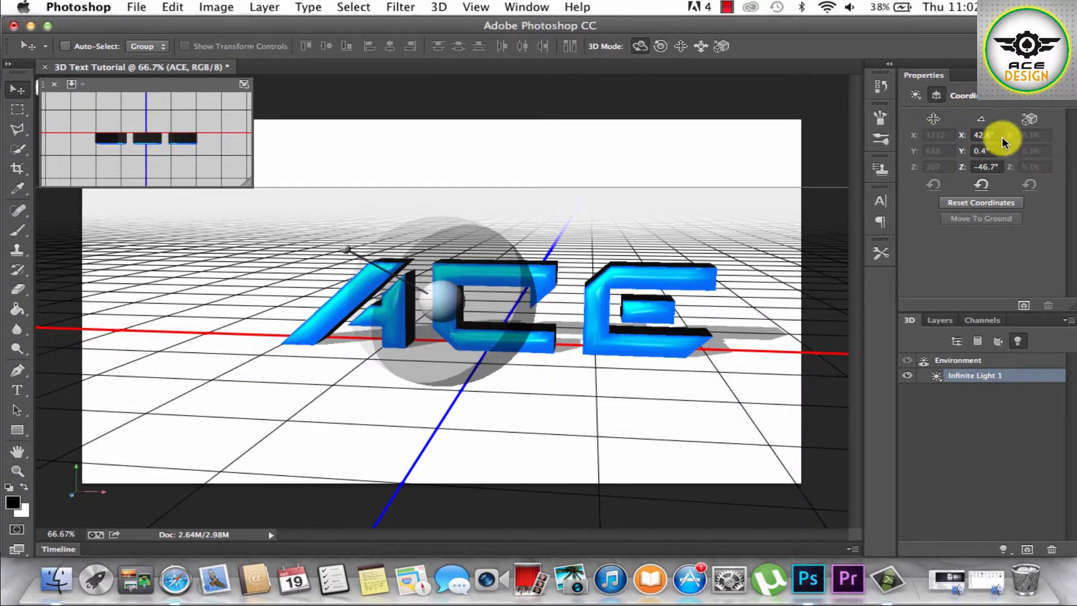
{"action": "left_click_drag", "start_coordinate": [470, 296], "coordinate": [446, 309]}
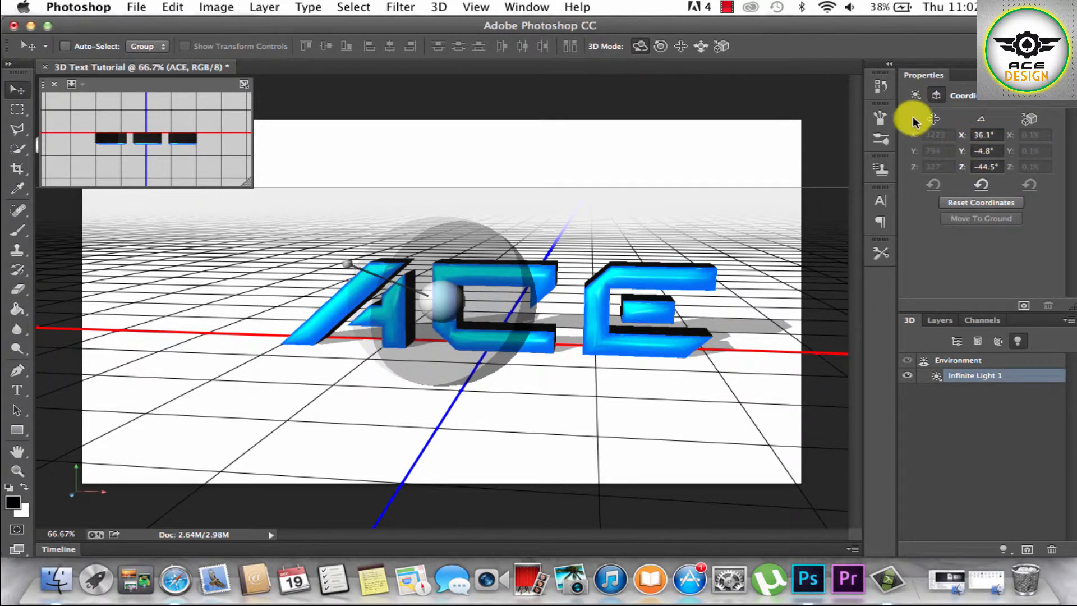
Step: Try rotating Infinite Light 1 further to the left, and deselect it to view the shaded lettering
{"action": "left_click", "coordinate": [916, 95]}
{"action": "mouse_move", "coordinate": [469, 277]}
{"action": "left_mouse_down"}
{"action": "mouse_move", "coordinate": [423, 337]}
{"action": "mouse_move", "coordinate": [379, 315]}
{"action": "mouse_move", "coordinate": [404, 305]}
{"action": "left_mouse_up"}
{"action": "left_click", "coordinate": [596, 337]}
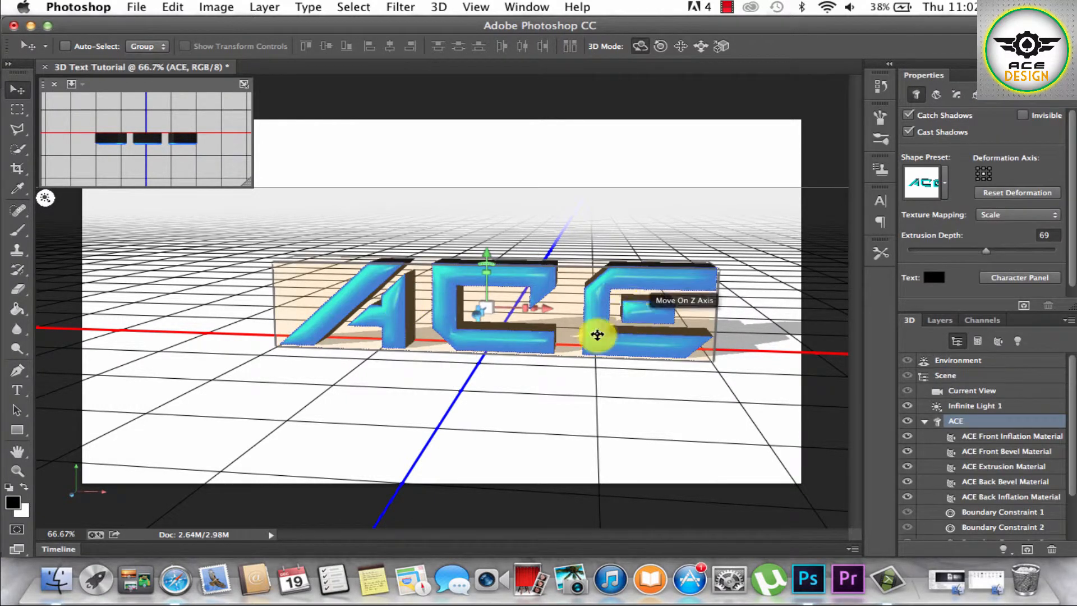
{"action": "left_click", "coordinate": [722, 93]}
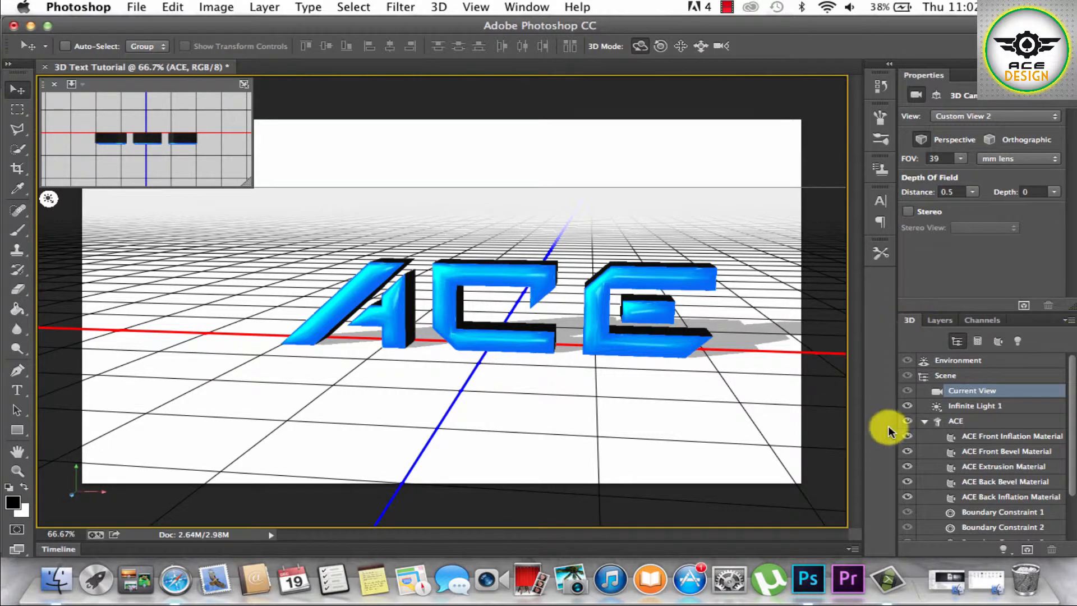
Step: Rotate Infinite Light 1 back to its previous direction and deselect the light
{"action": "left_click", "coordinate": [1017, 340]}
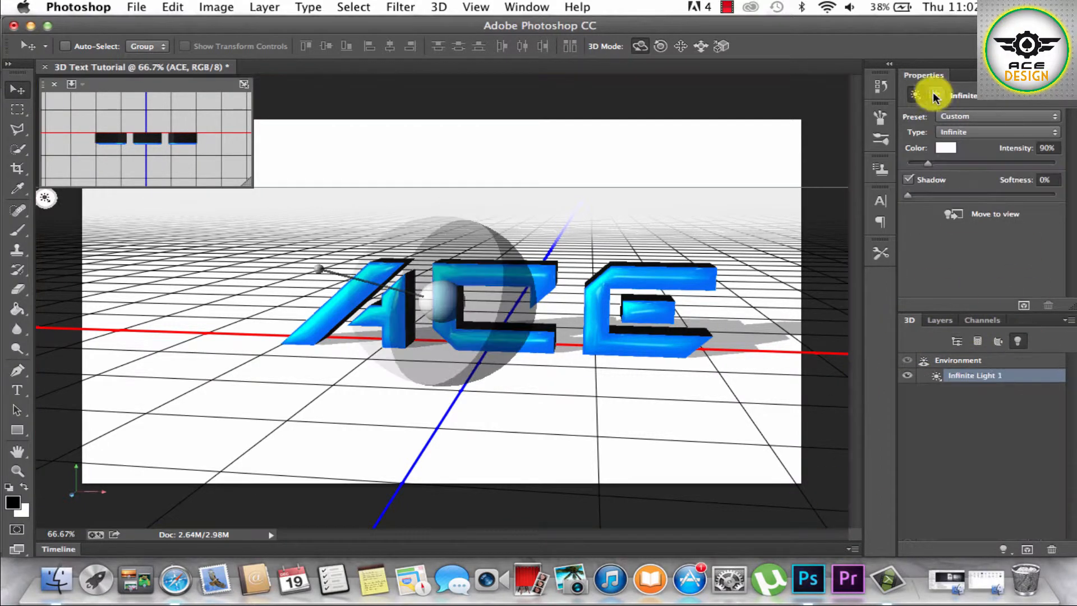
{"action": "left_click_drag", "start_coordinate": [437, 293], "coordinate": [484, 294]}
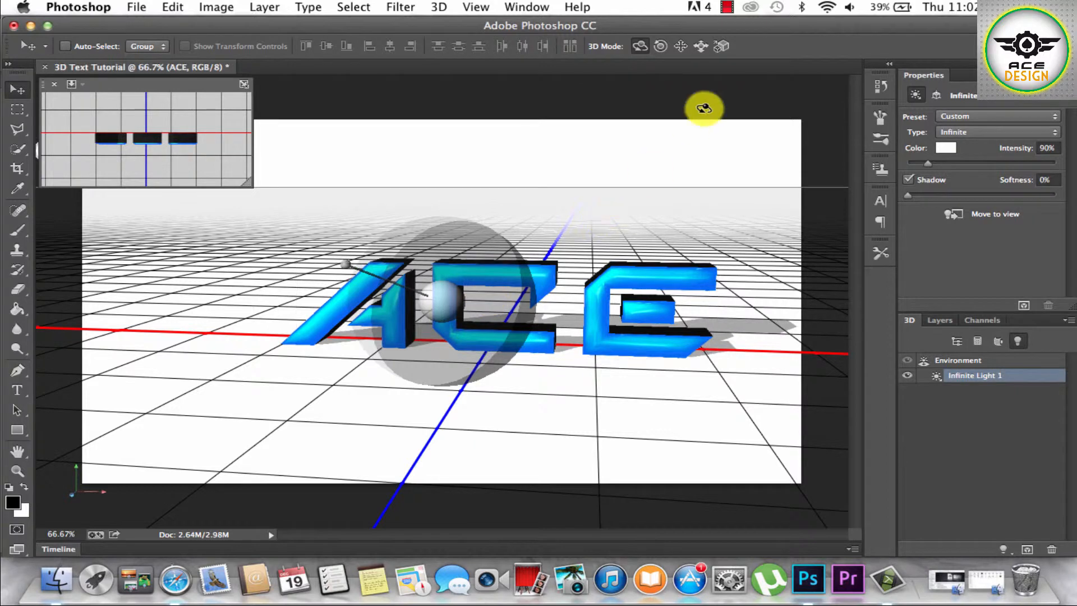
{"action": "left_click", "coordinate": [703, 109]}
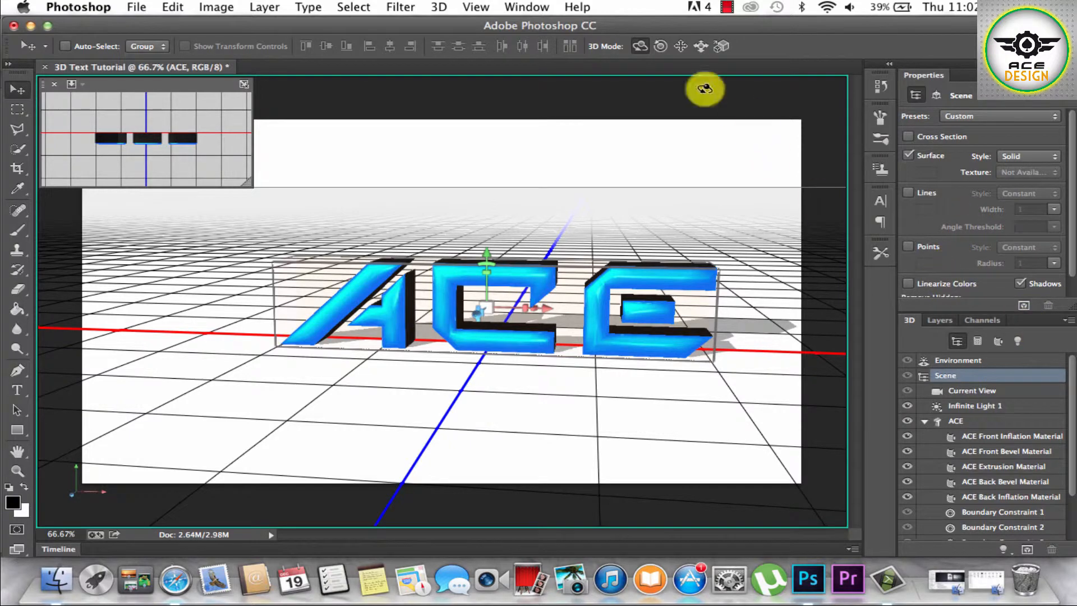
Step: Render the 3D scene with the ACE lettering
{"action": "left_click", "coordinate": [403, 8]}
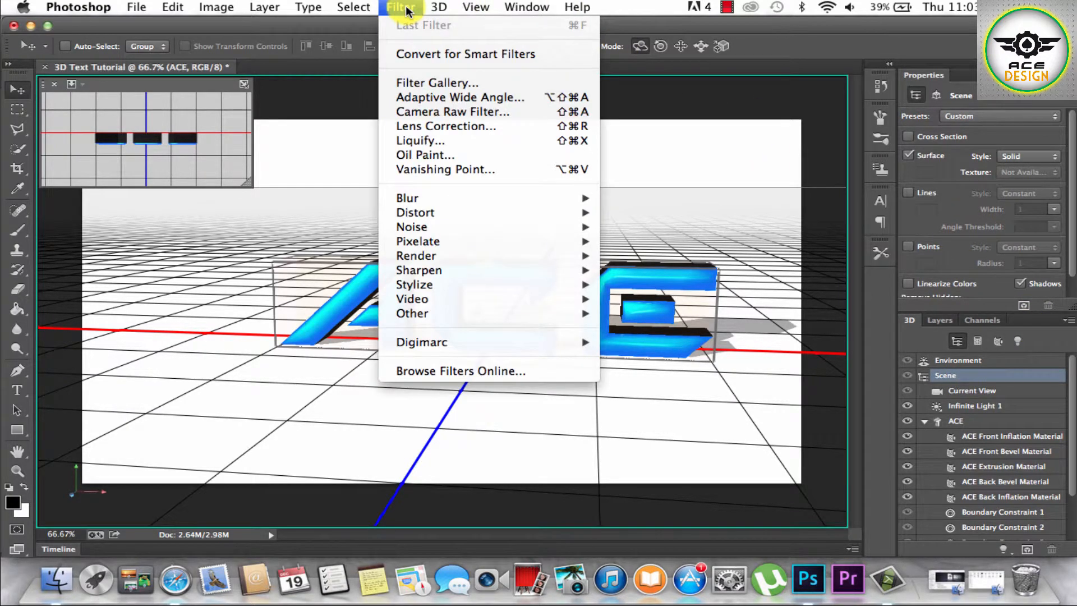
{"action": "mouse_move", "coordinate": [448, 5]}
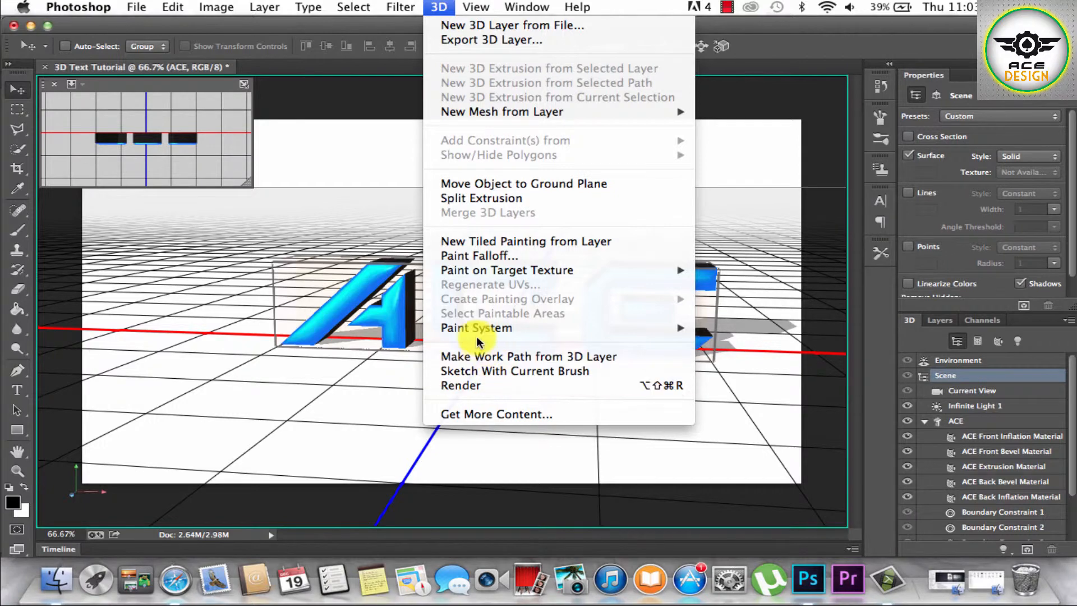
{"action": "mouse_move", "coordinate": [476, 328]}
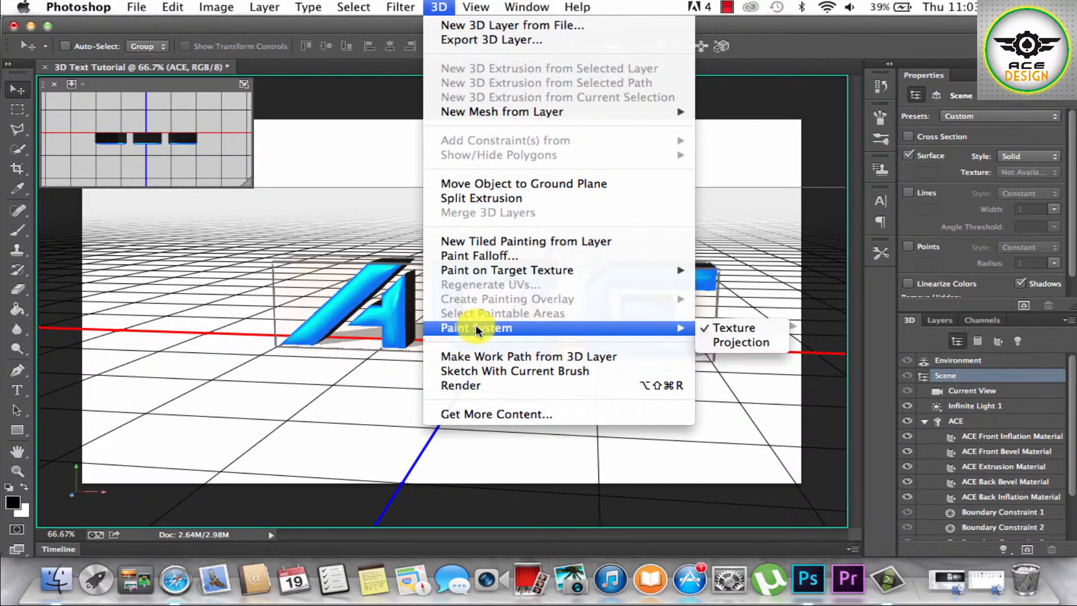
{"action": "left_click", "coordinate": [512, 386]}
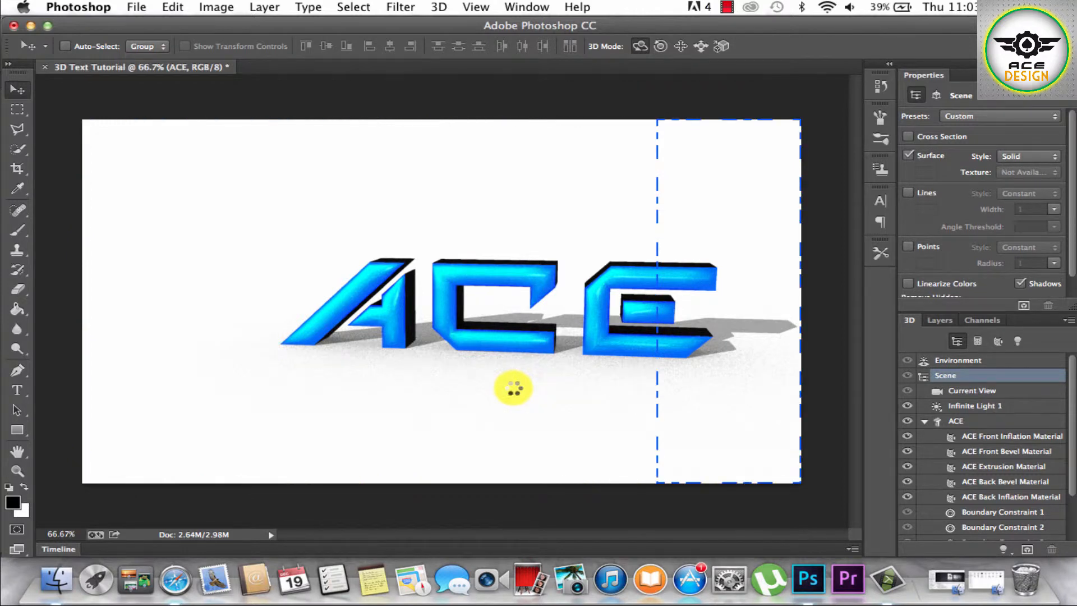
{"action": "left_click", "coordinate": [726, 7]}
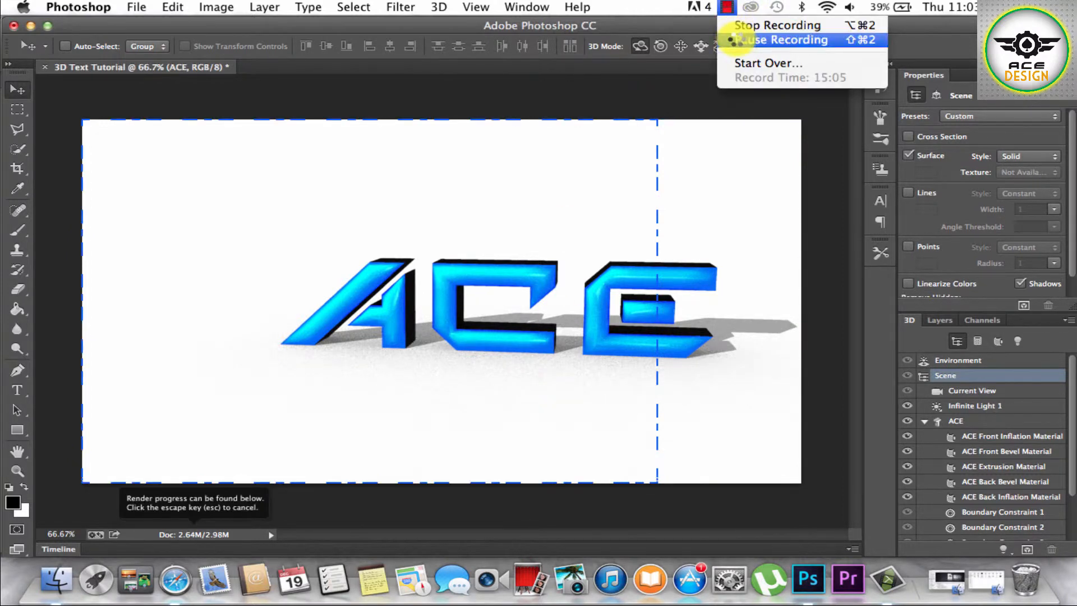
{"action": "left_click", "coordinate": [734, 40]}
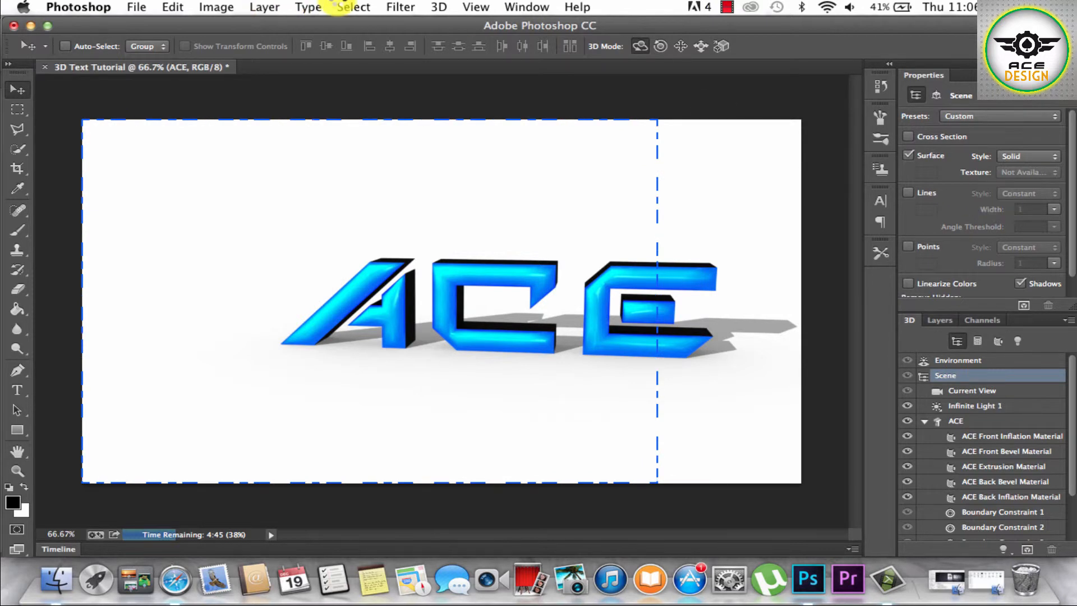
{"action": "left_click", "coordinate": [726, 6]}
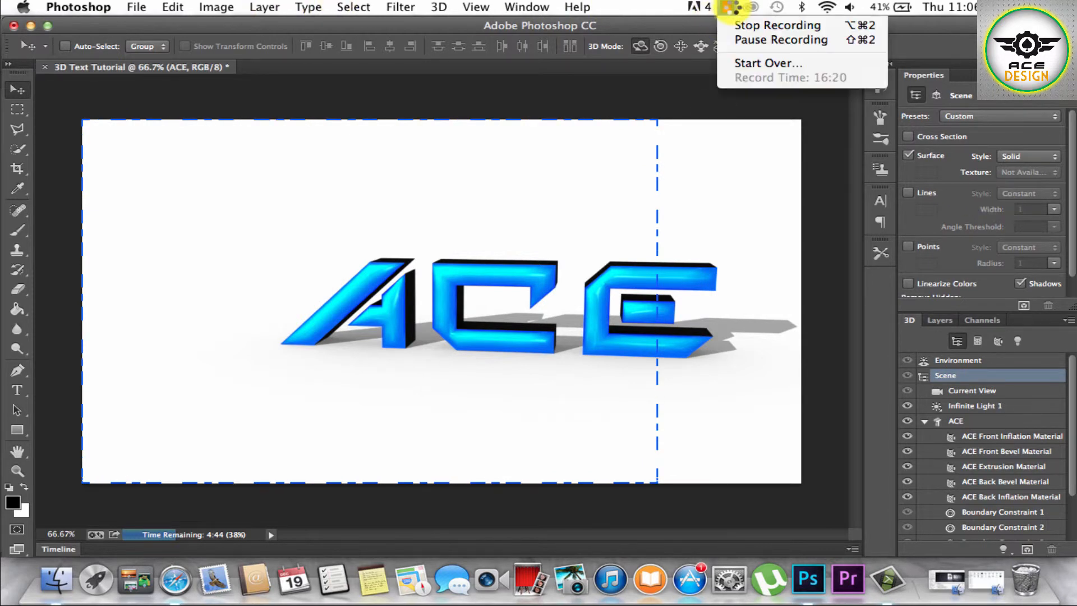
{"action": "left_click", "coordinate": [746, 41]}
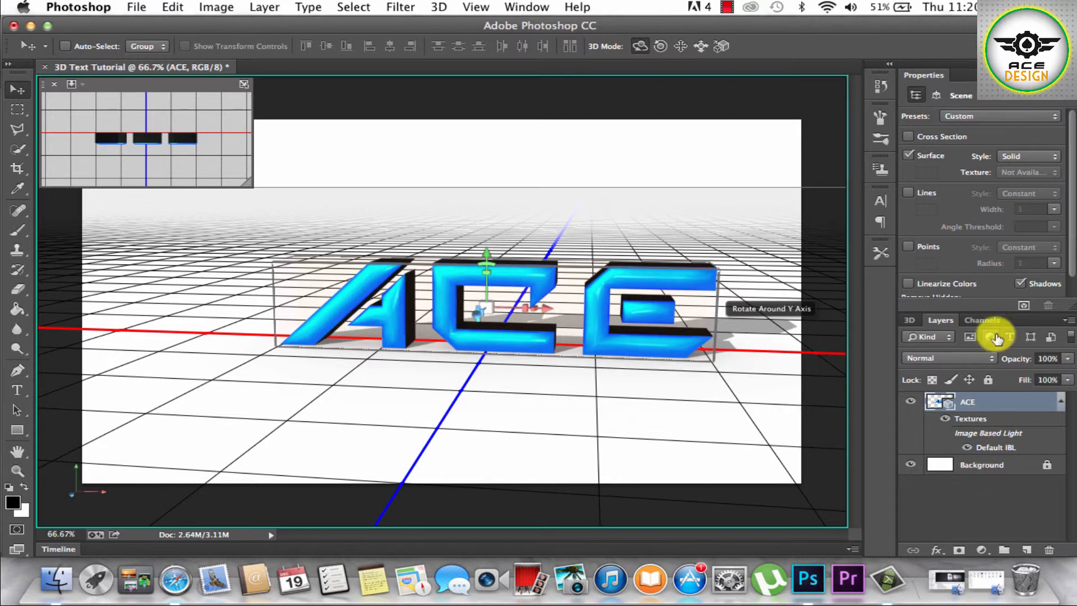
Step: Rasterize the rendered ACE 3D layer
{"action": "right_click", "coordinate": [1007, 411]}
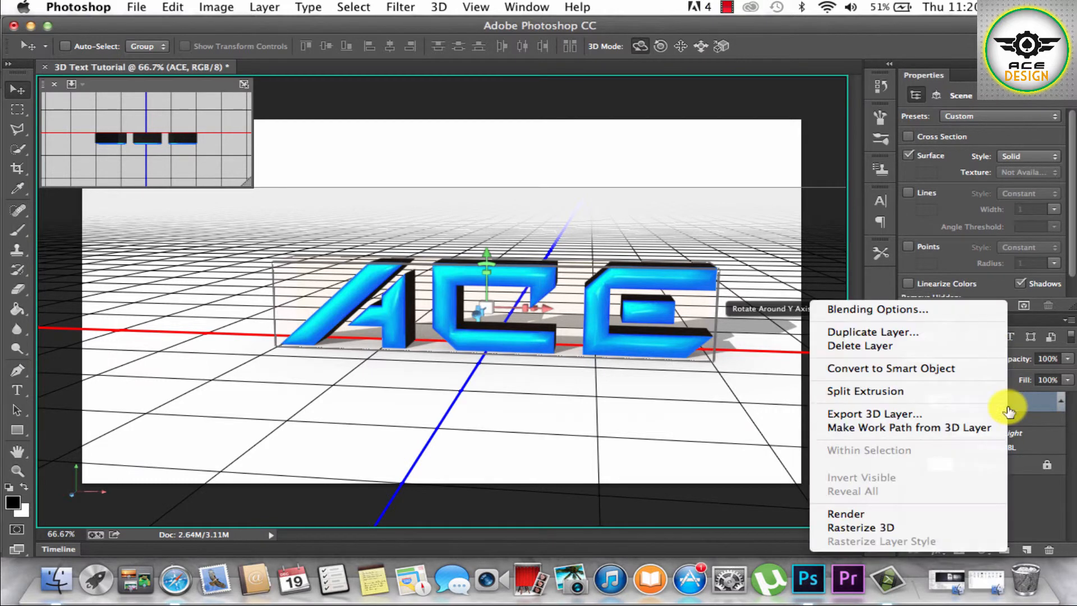
{"action": "left_click", "coordinate": [884, 530]}
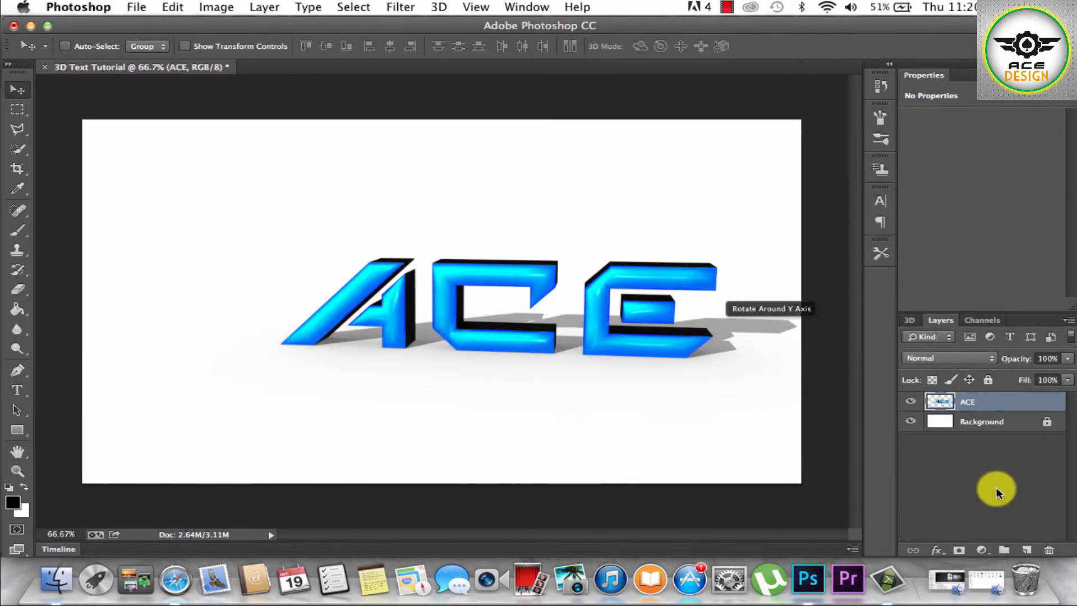